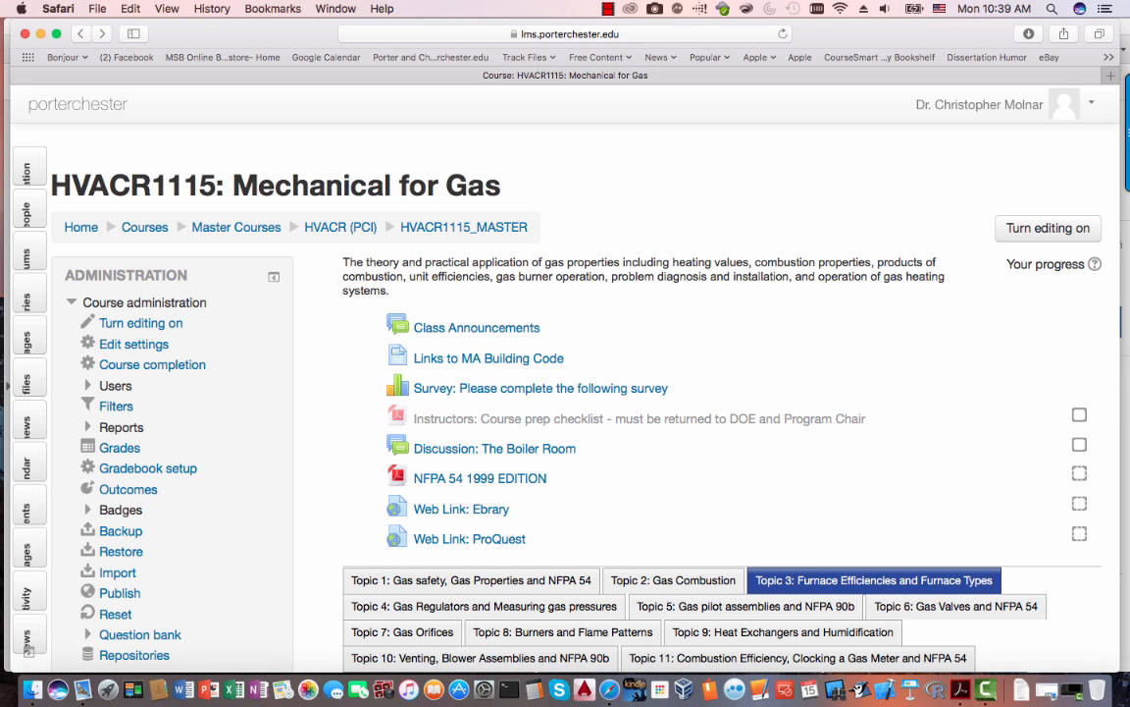
- Review the course prep checklist entry on the Moodle page, then bring up the checklist PDF
{"action": "left_click_drag", "start_coordinate": [1094, 418], "coordinate": [388, 418]}
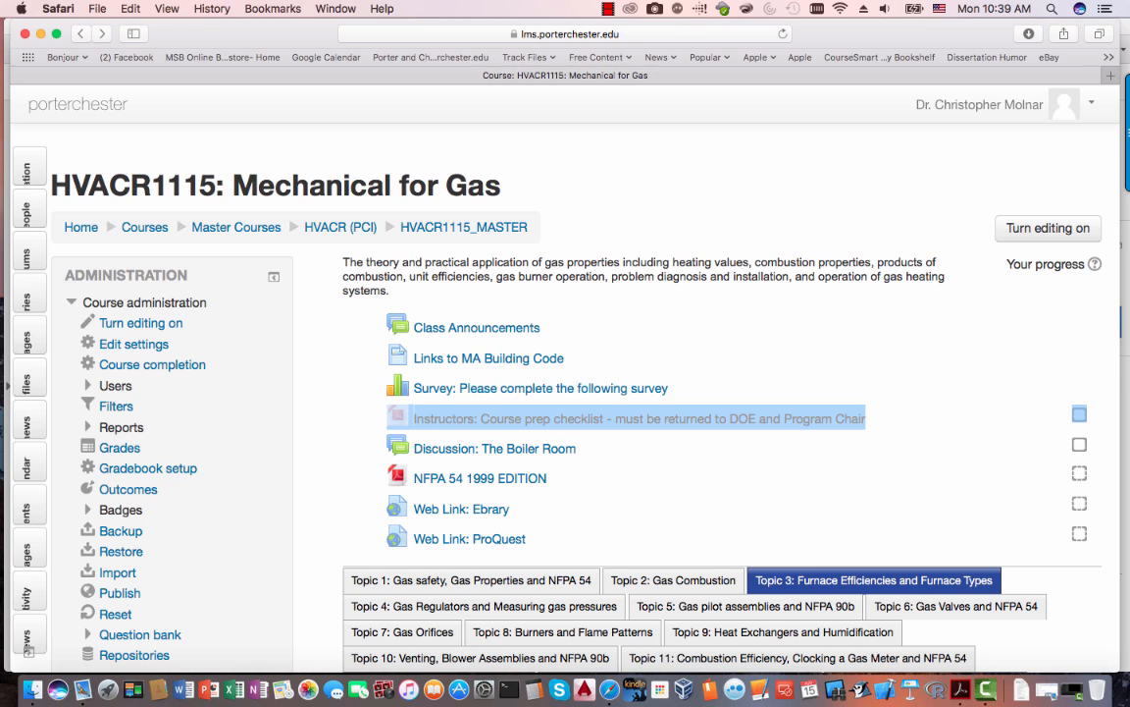
{"action": "left_click", "coordinate": [677, 463]}
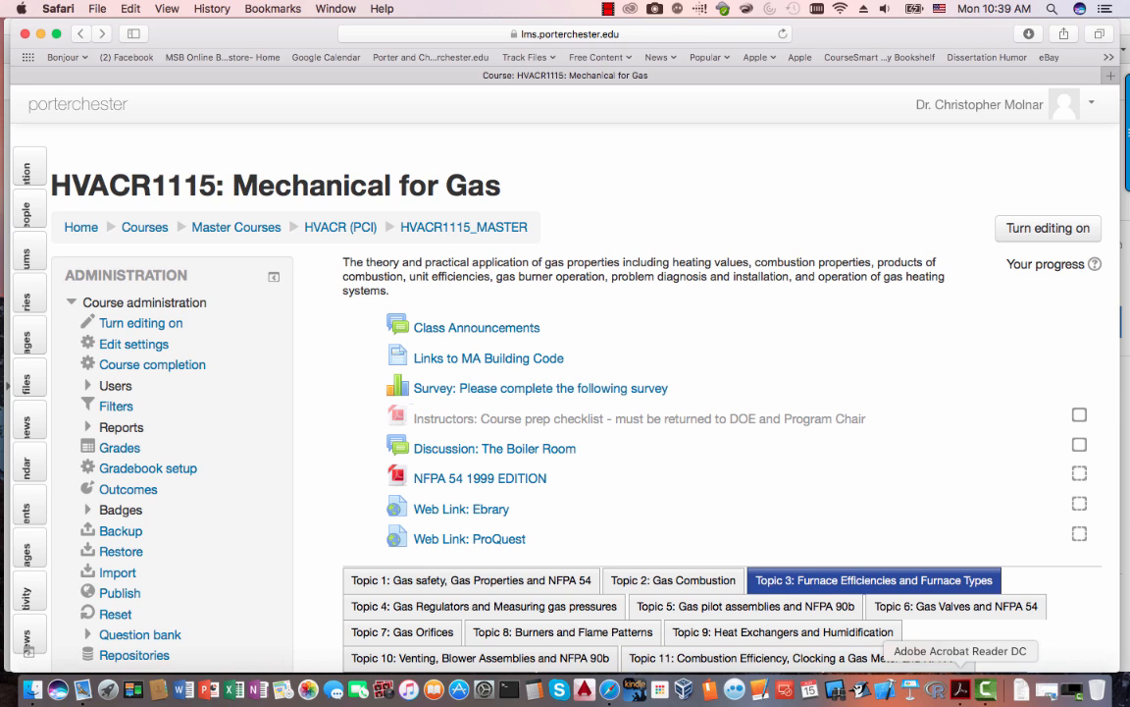
{"action": "left_click", "coordinate": [961, 690]}
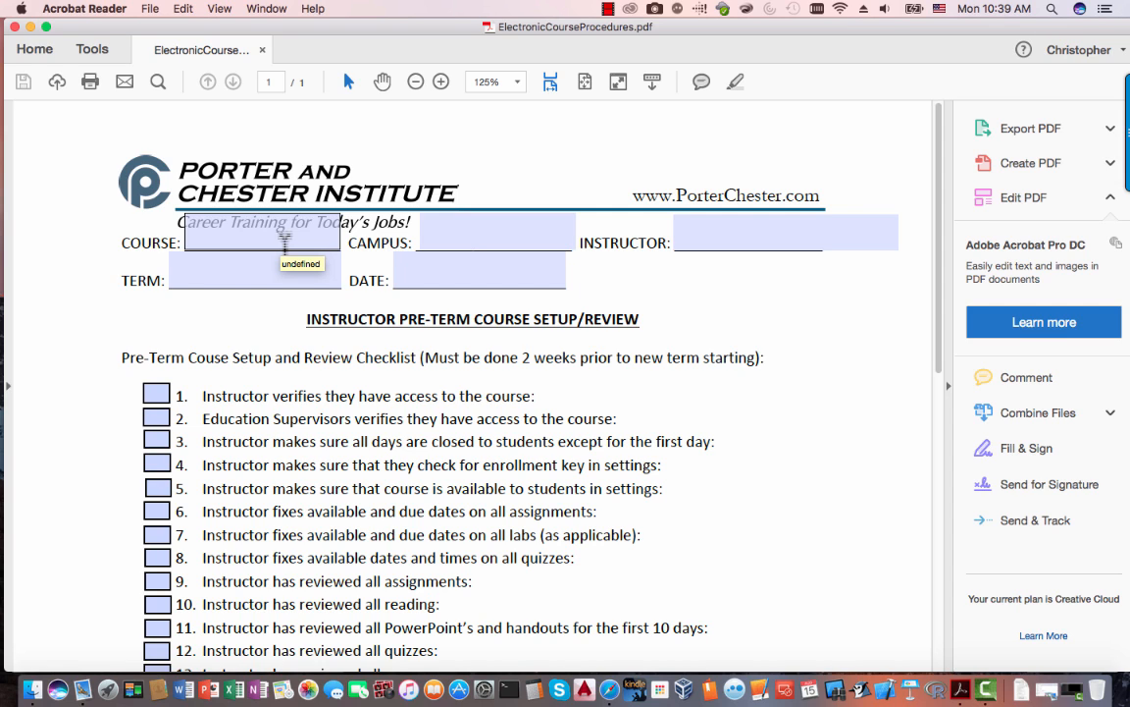
- Fill in COURSE as HVACR1114 and CAMPUS as Rocky Hill
{"action": "left_click", "coordinate": [284, 241]}
{"action": "type", "text": "HVACR"}
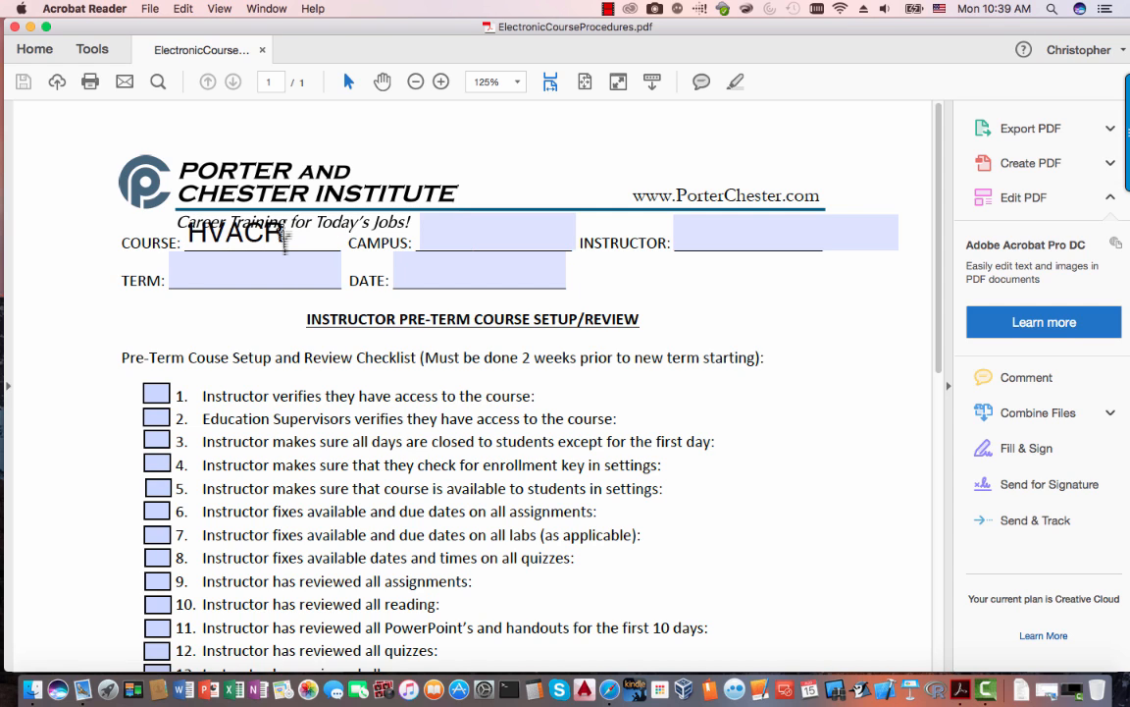
{"action": "type", "text": "1114"}
{"action": "key", "text": "Tab"}
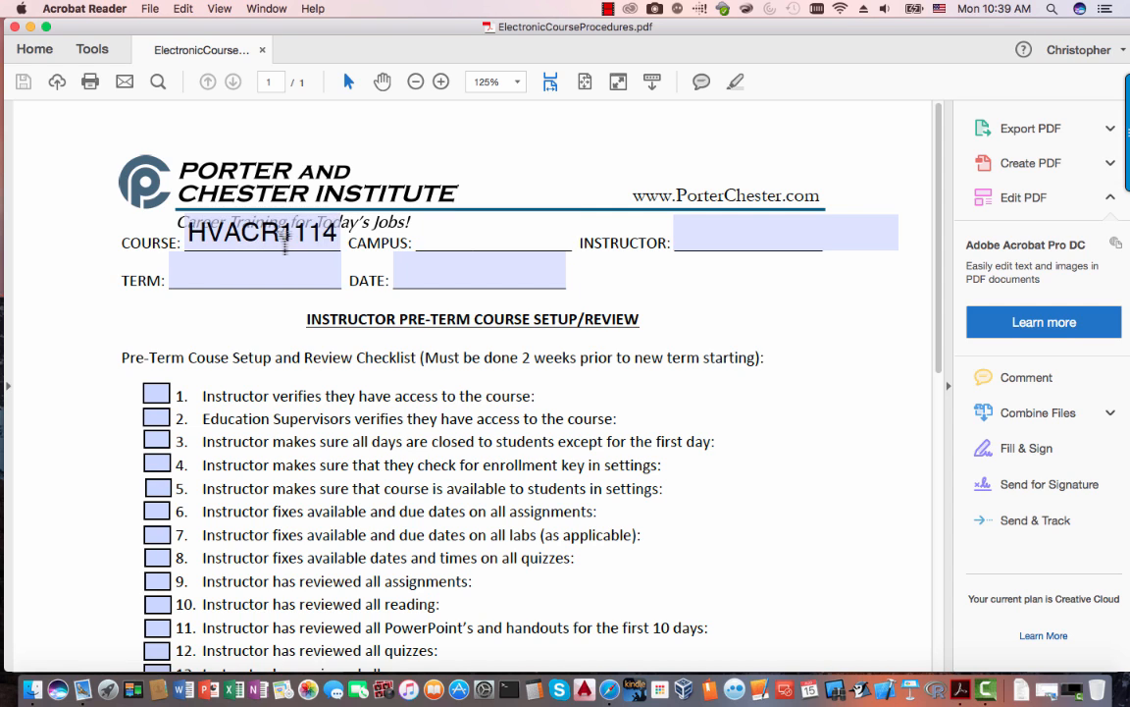
{"action": "type", "text": "Ro"}
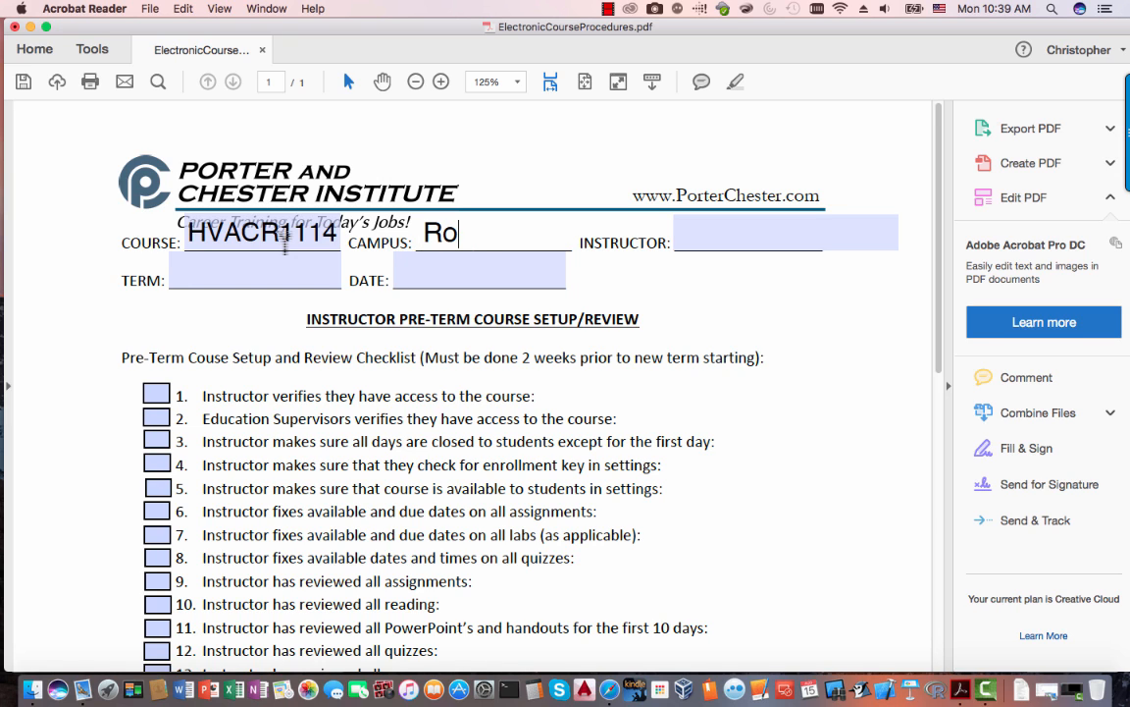
{"action": "type", "text": "cky Ho"}
{"action": "key", "text": "BackSpace"}
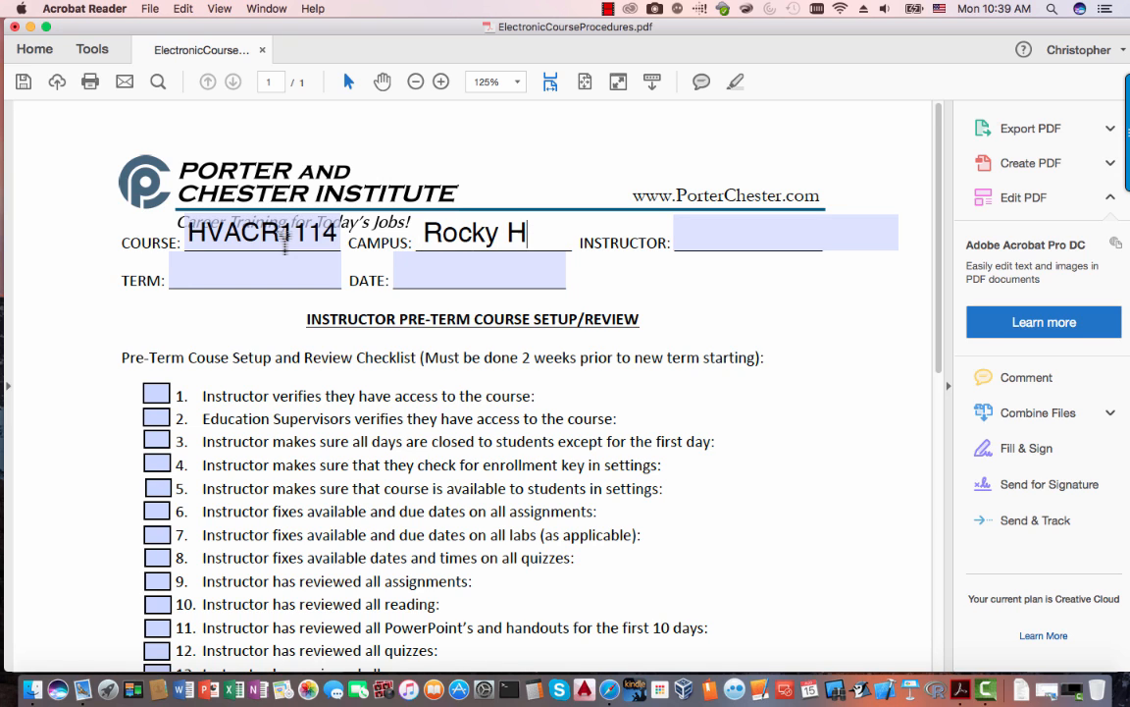
{"action": "type", "text": "ill"}
- Enter the instructor's name, term Oct 2016 and date 08/13/2016 in the checklist header
{"action": "key", "text": "Tab"}
{"action": "type", "text": "Molnar"}
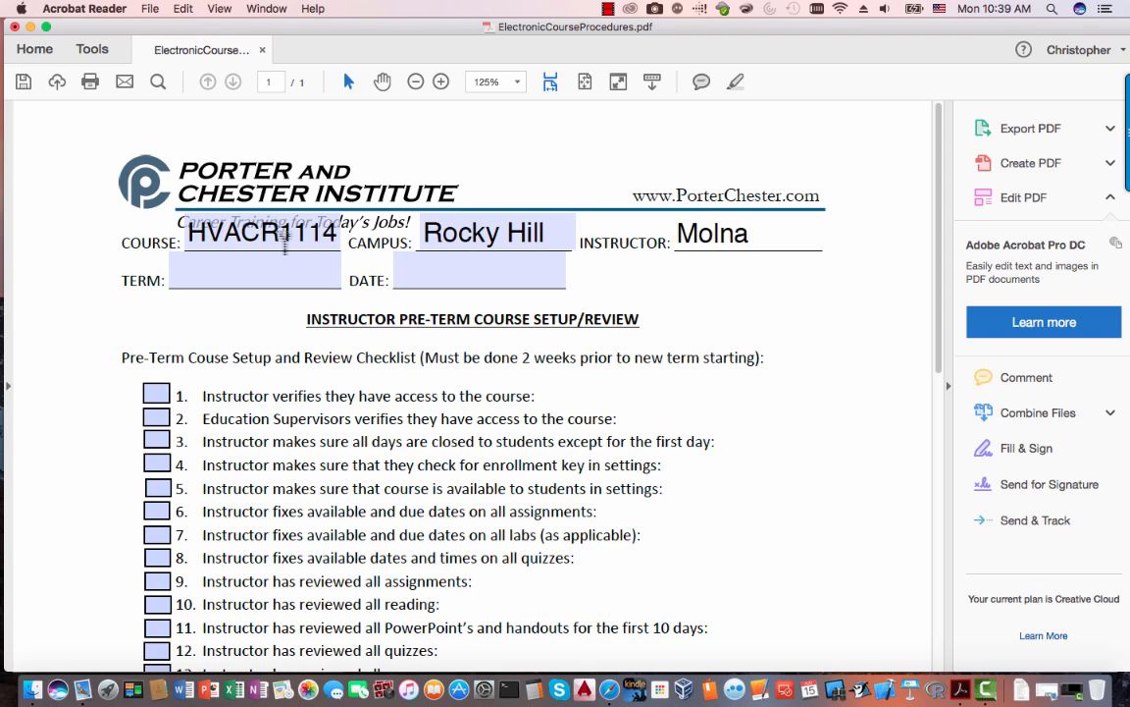
{"action": "key", "text": "Tab"}
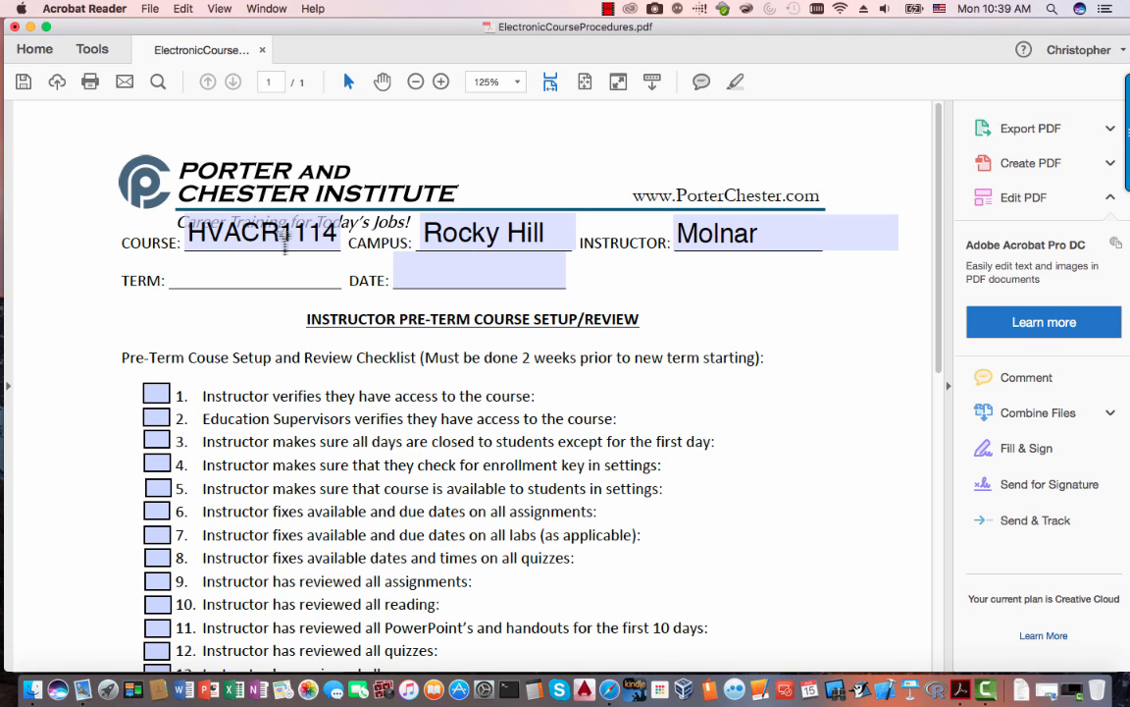
{"action": "type", "text": "Oct 2016"}
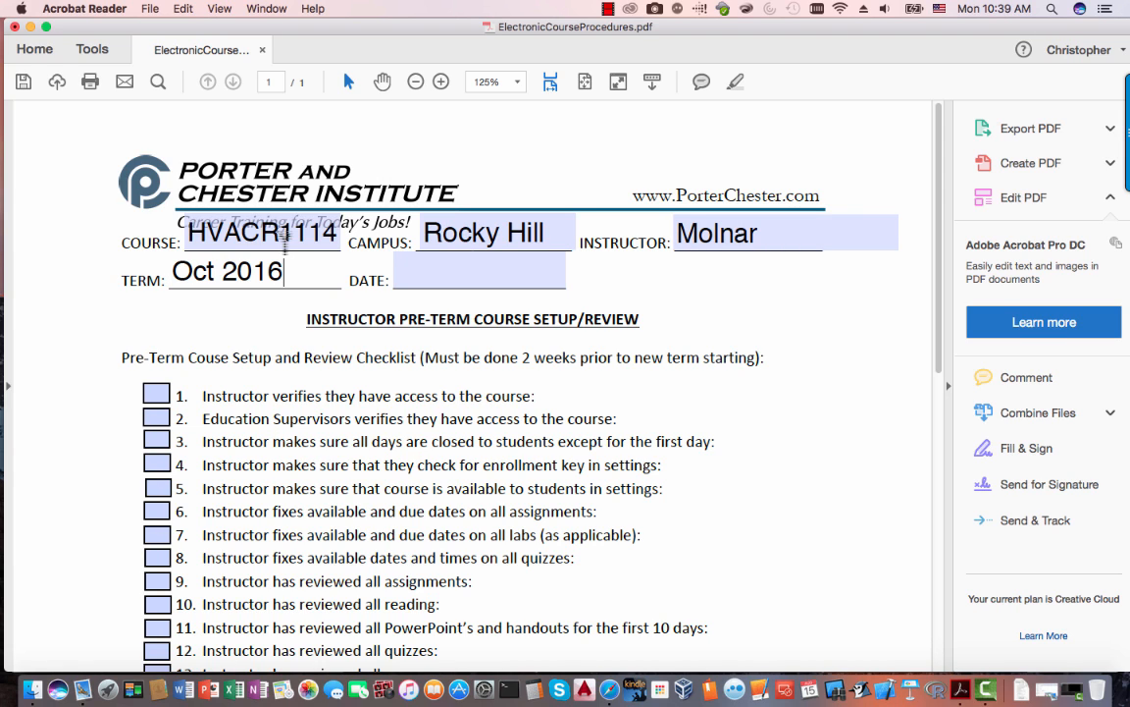
{"action": "key", "text": "Tab"}
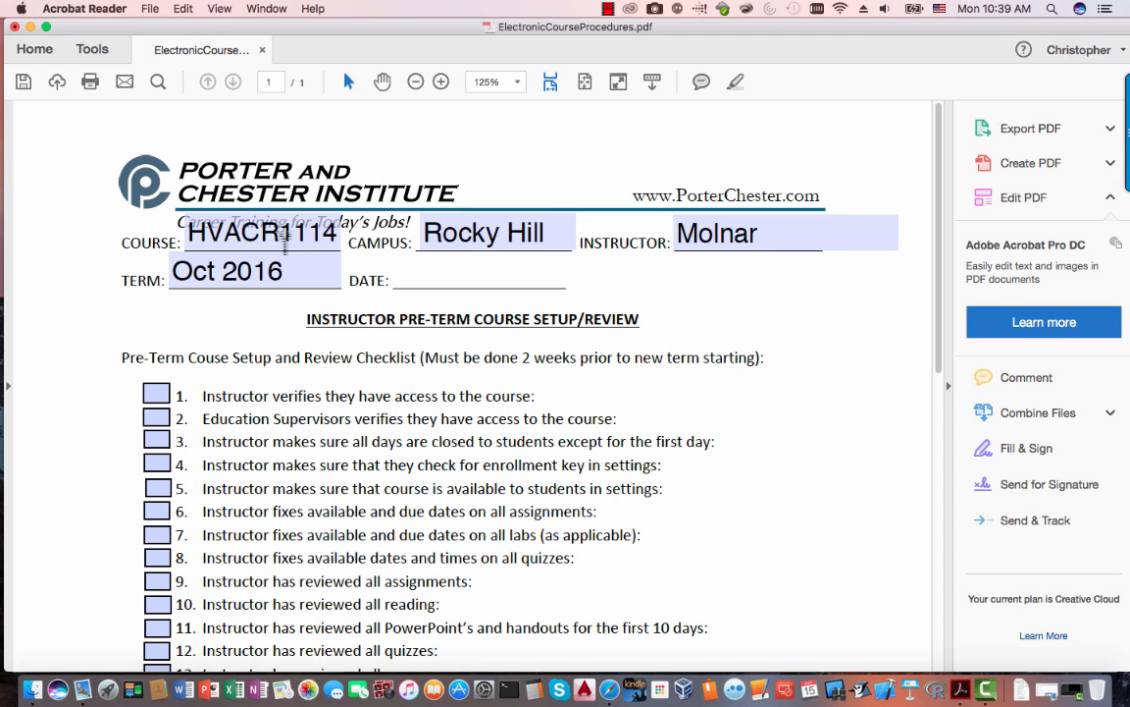
{"action": "type", "text": "8-13-"}
{"action": "key", "text": "BackSpace"}
{"action": "key", "text": "BackSpace"}
{"action": "type", "text": "13-2015"}
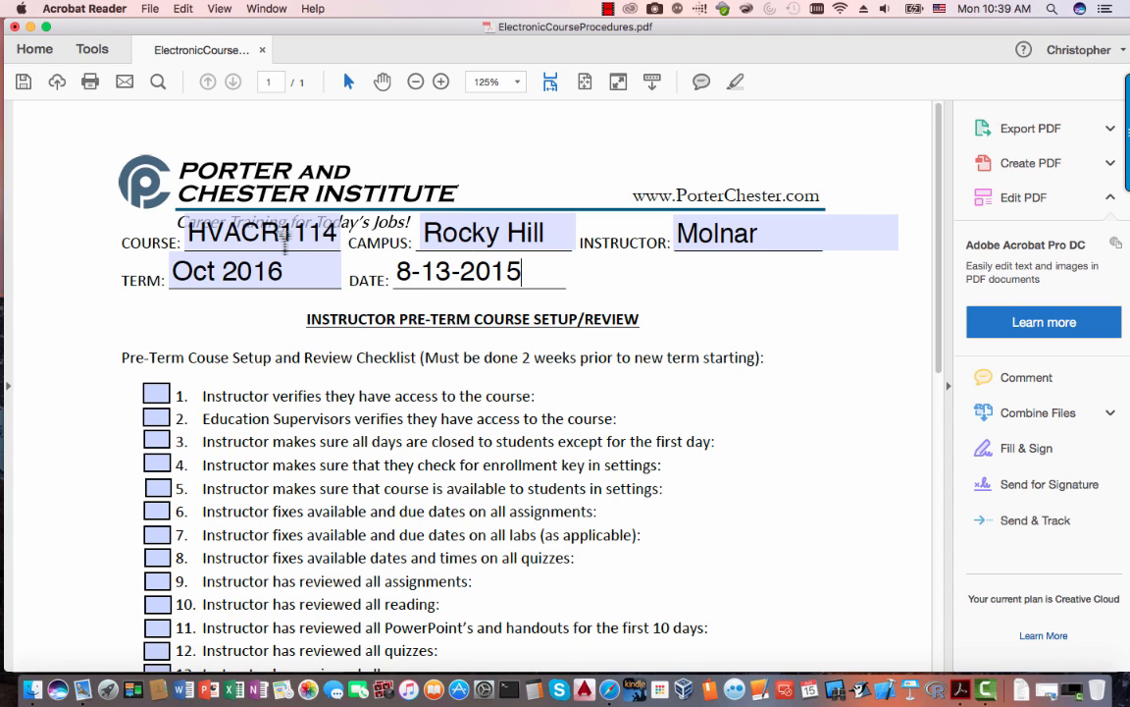
{"action": "key", "text": "BackSpace"}
{"action": "type", "text": "6"}
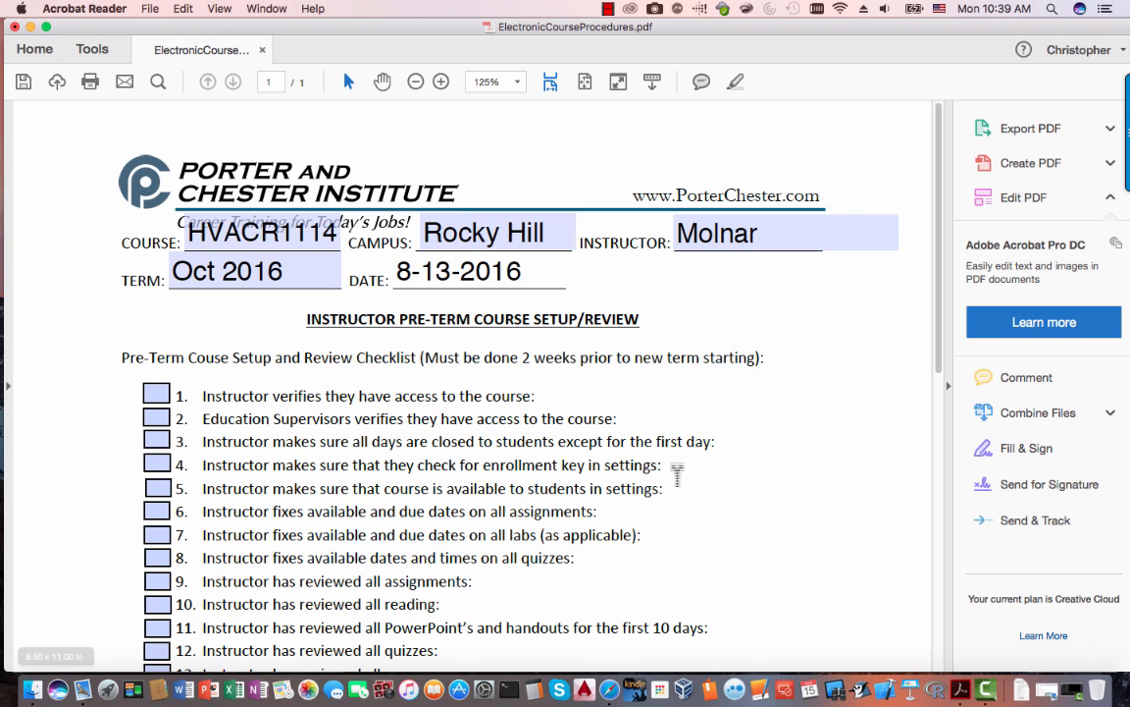
{"action": "left_click", "coordinate": [833, 402]}
- Highlight checklist item 1's text to check it against the Moodle course
{"action": "scroll", "coordinate": [833, 402], "scroll_direction": "down", "scroll_amount": 2}
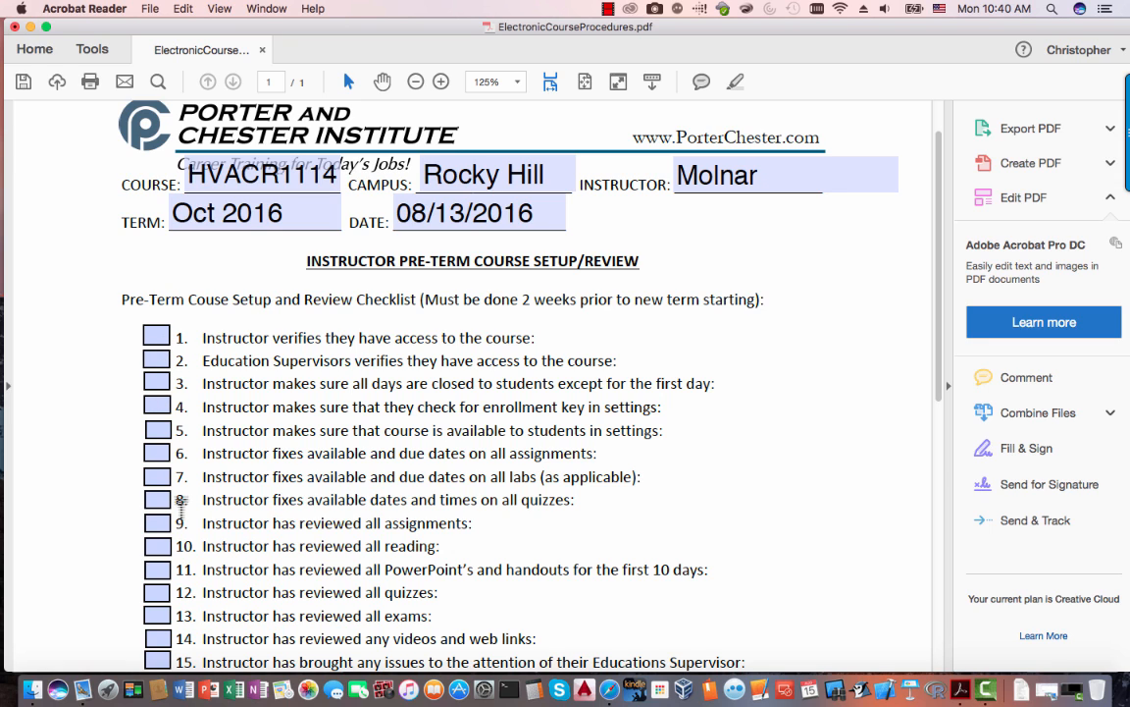
{"action": "left_click_drag", "start_coordinate": [525, 335], "coordinate": [207, 344]}
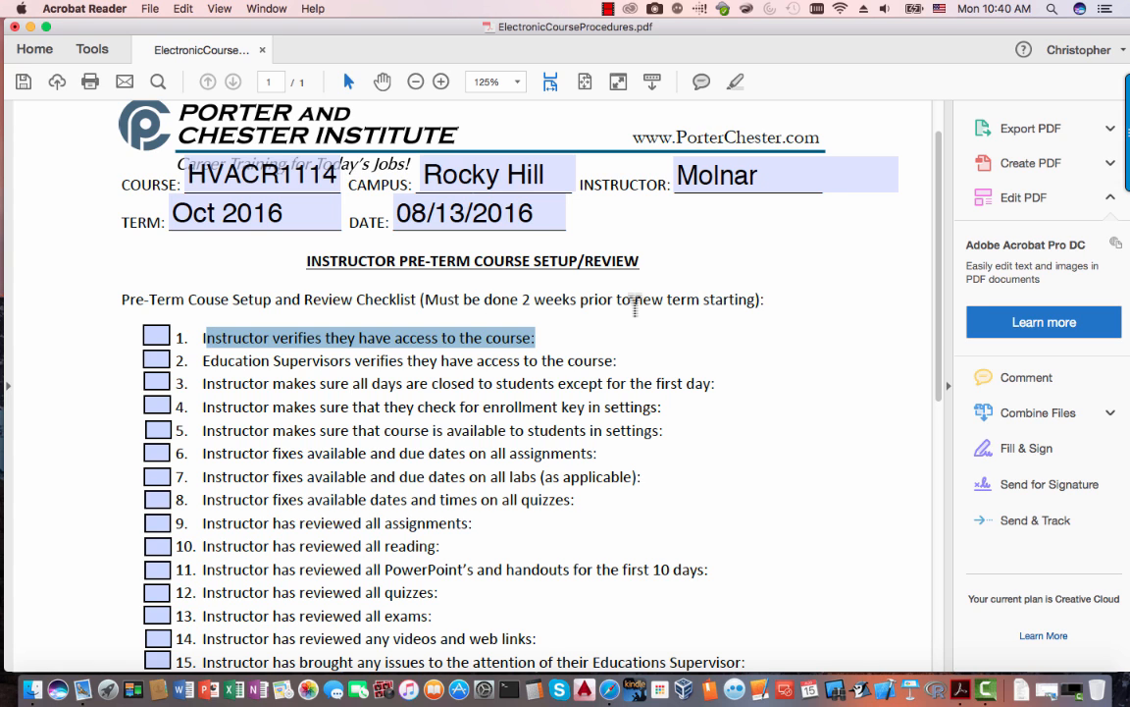
{"action": "key", "text": "super+Tab"}
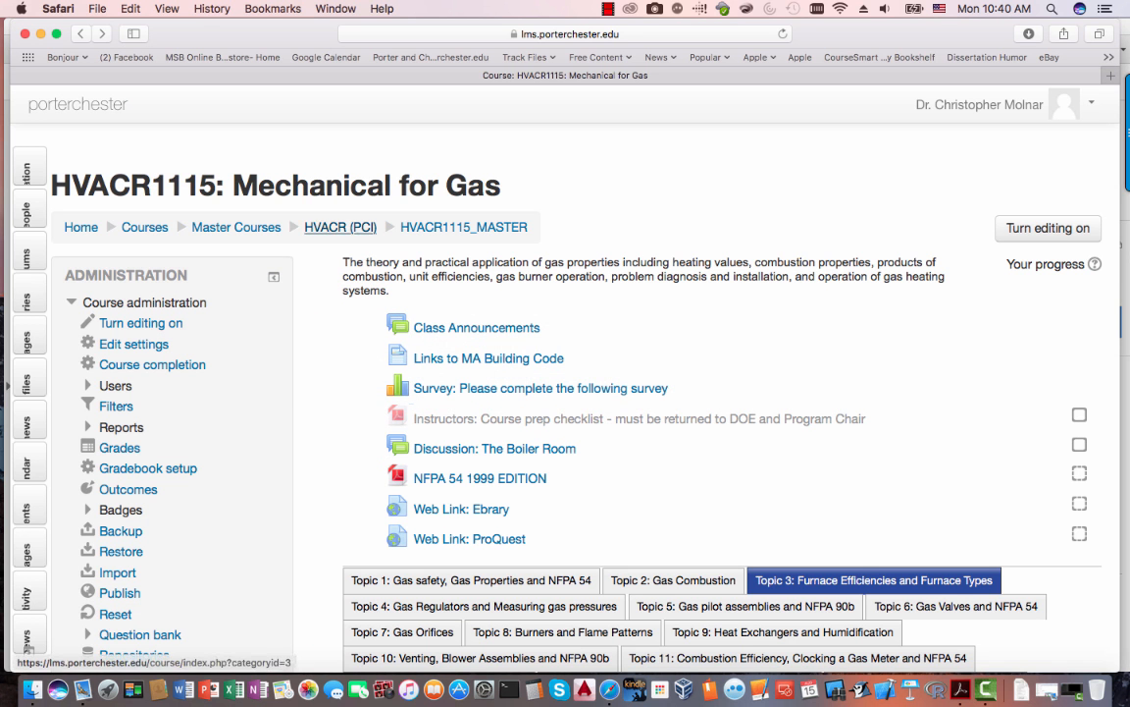
- From the HVACR (PCI) category, turn editing on for the HVACR1115 course page
{"action": "left_click", "coordinate": [341, 226]}
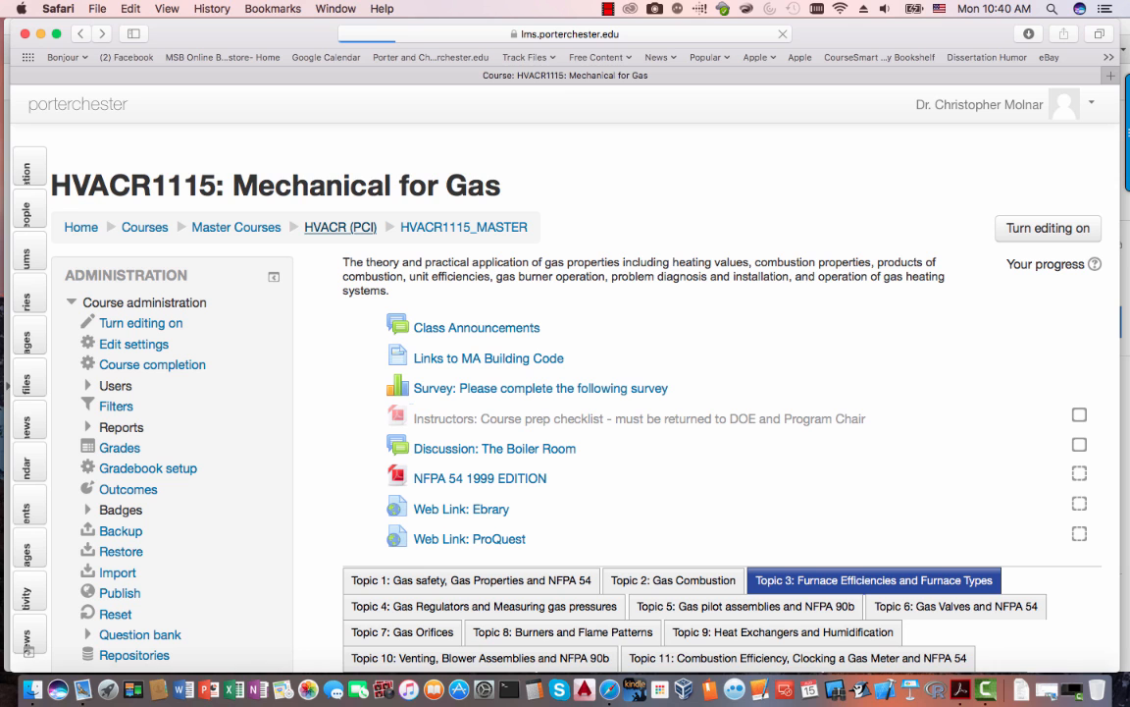
{"action": "scroll", "coordinate": [566, 392], "scroll_direction": "down", "scroll_amount": 3}
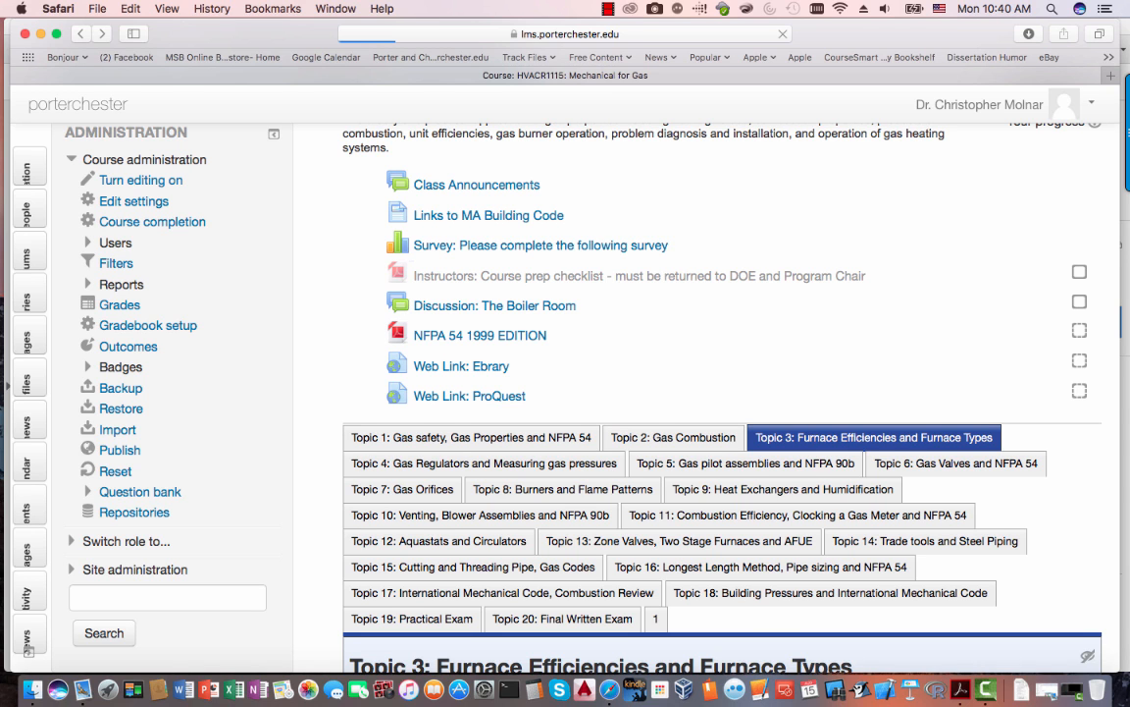
{"action": "scroll", "coordinate": [565, 393], "scroll_direction": "up", "scroll_amount": 1}
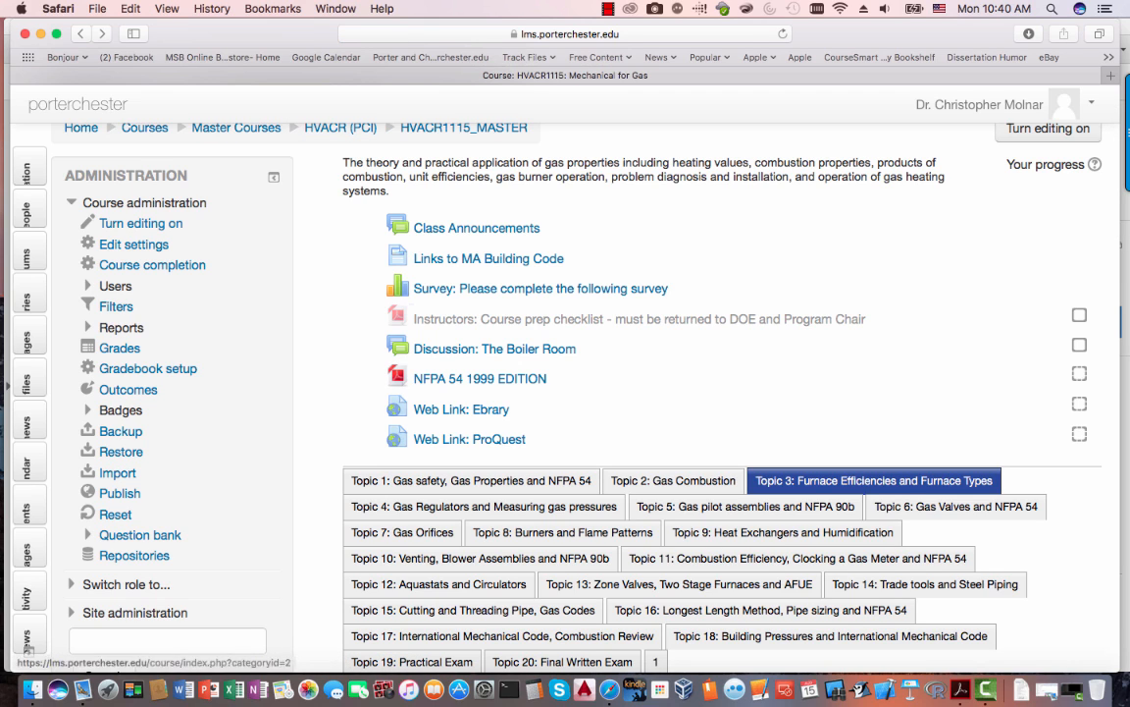
{"action": "left_click", "coordinate": [140, 223]}
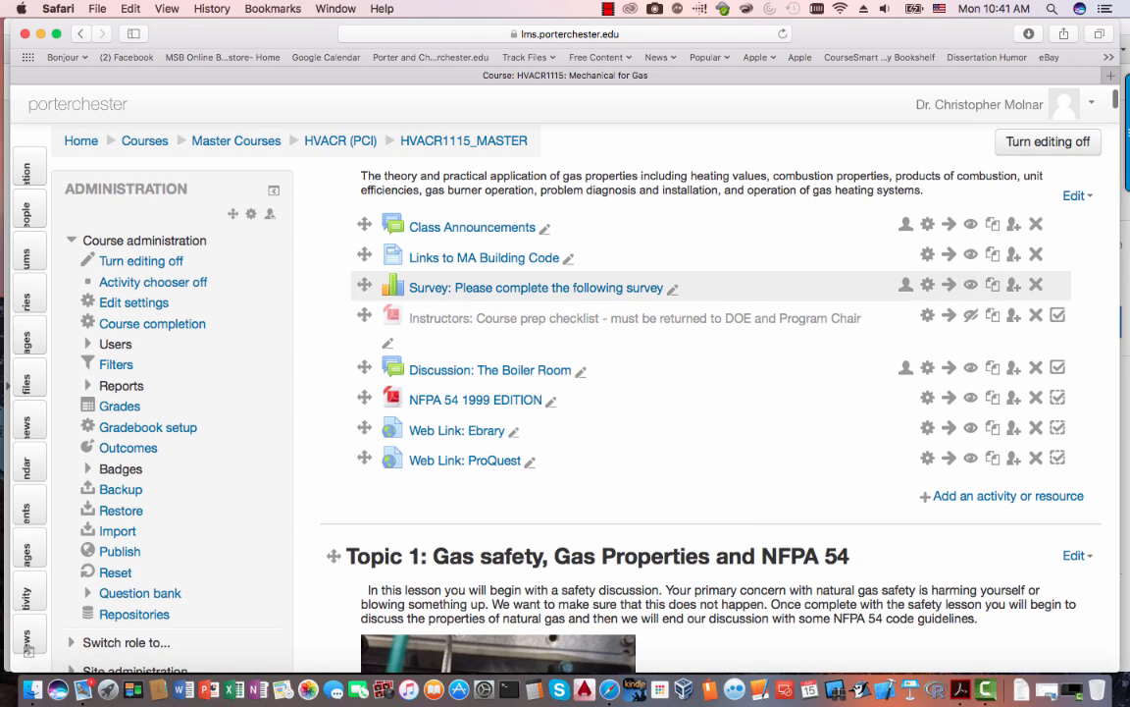
{"action": "scroll", "coordinate": [707, 397], "scroll_direction": "down", "scroll_amount": 1}
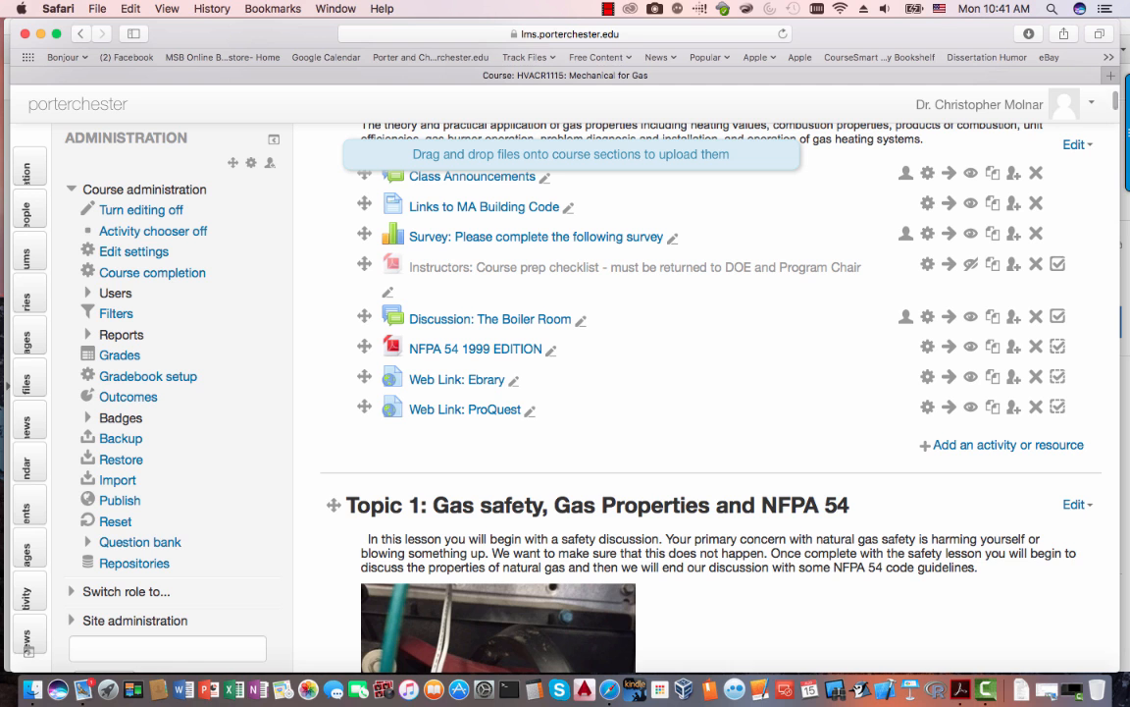
{"action": "key", "text": "super+Tab"}
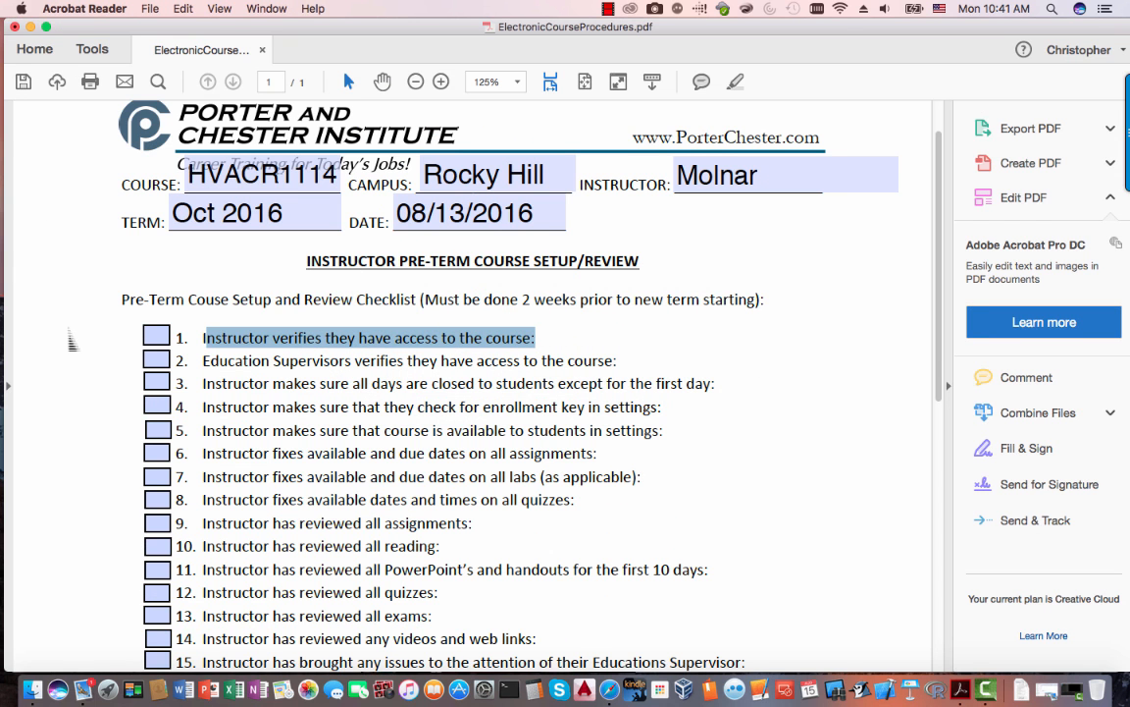
- Tick checklist items 1 and 2, then highlight item 3's text for review
{"action": "left_click", "coordinate": [156, 336]}
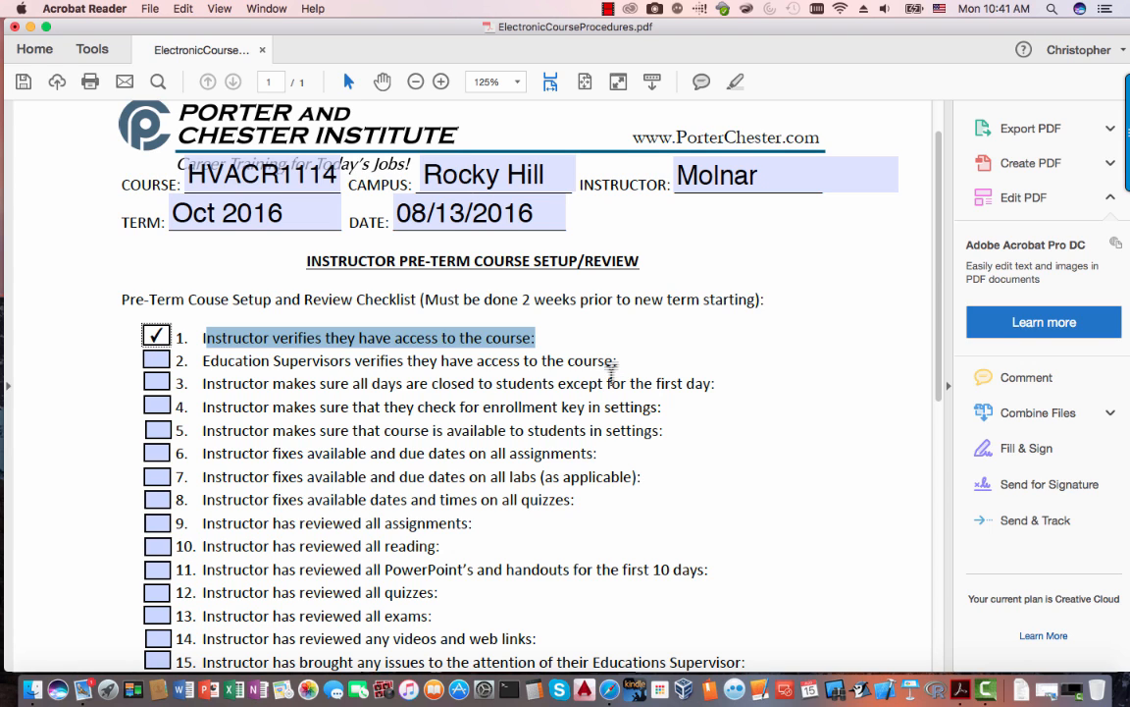
{"action": "left_click", "coordinate": [155, 360]}
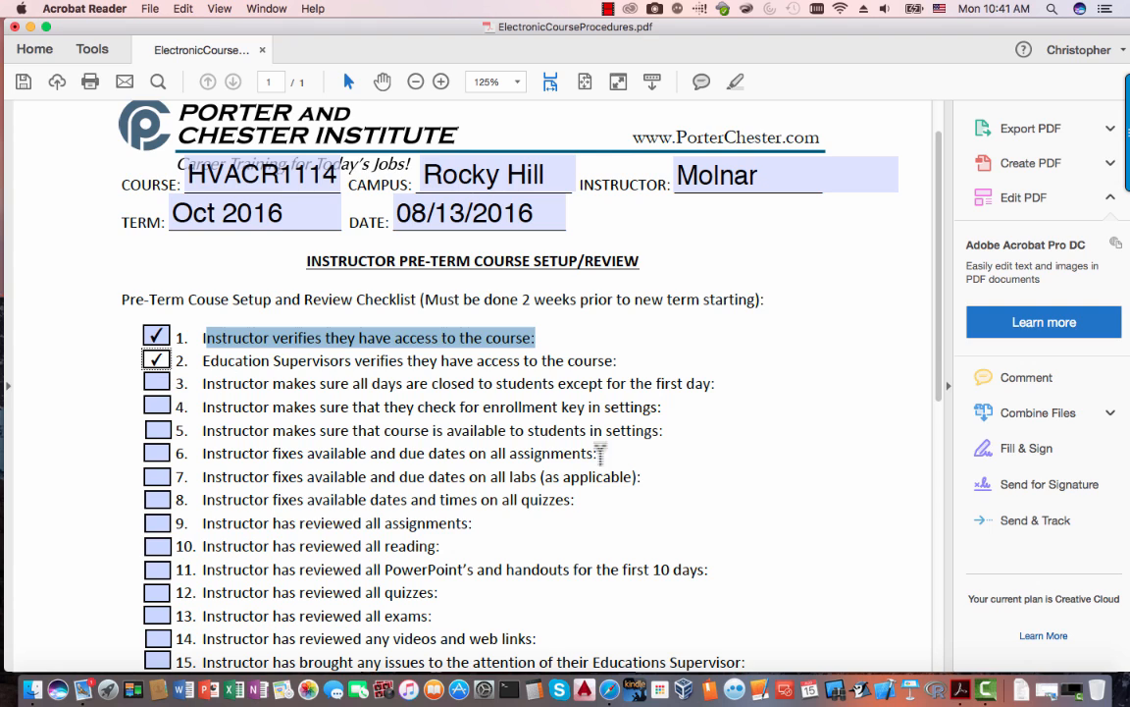
{"action": "left_click", "coordinate": [731, 383]}
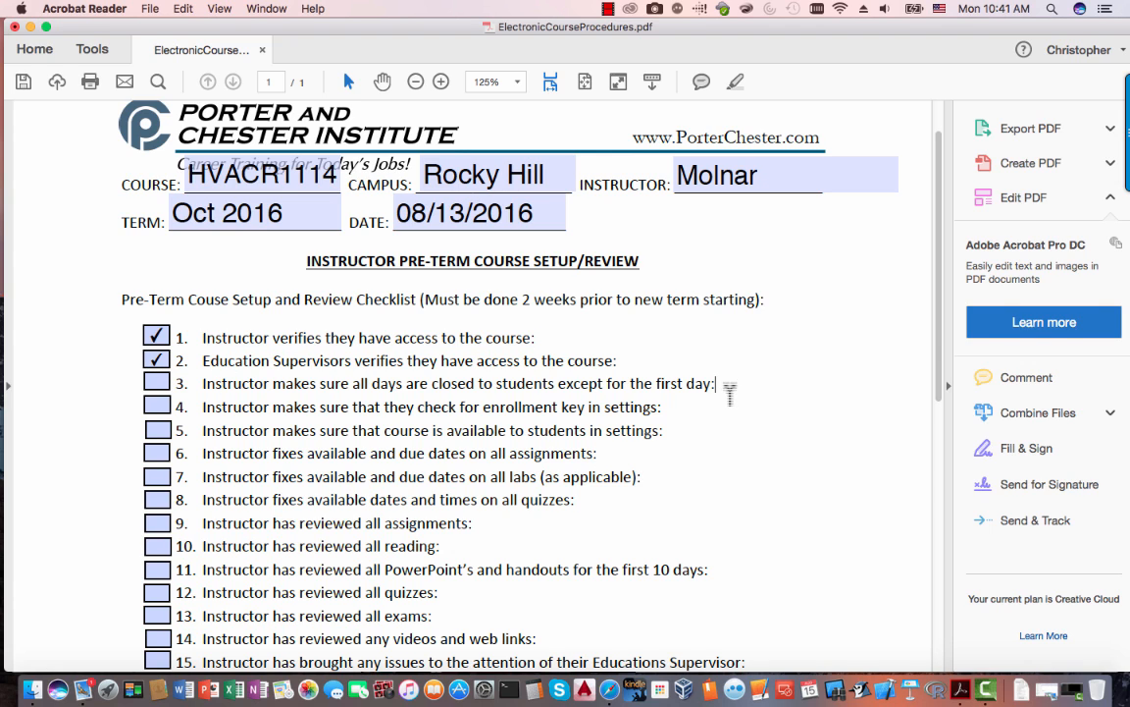
{"action": "left_click_drag", "start_coordinate": [730, 383], "coordinate": [231, 396]}
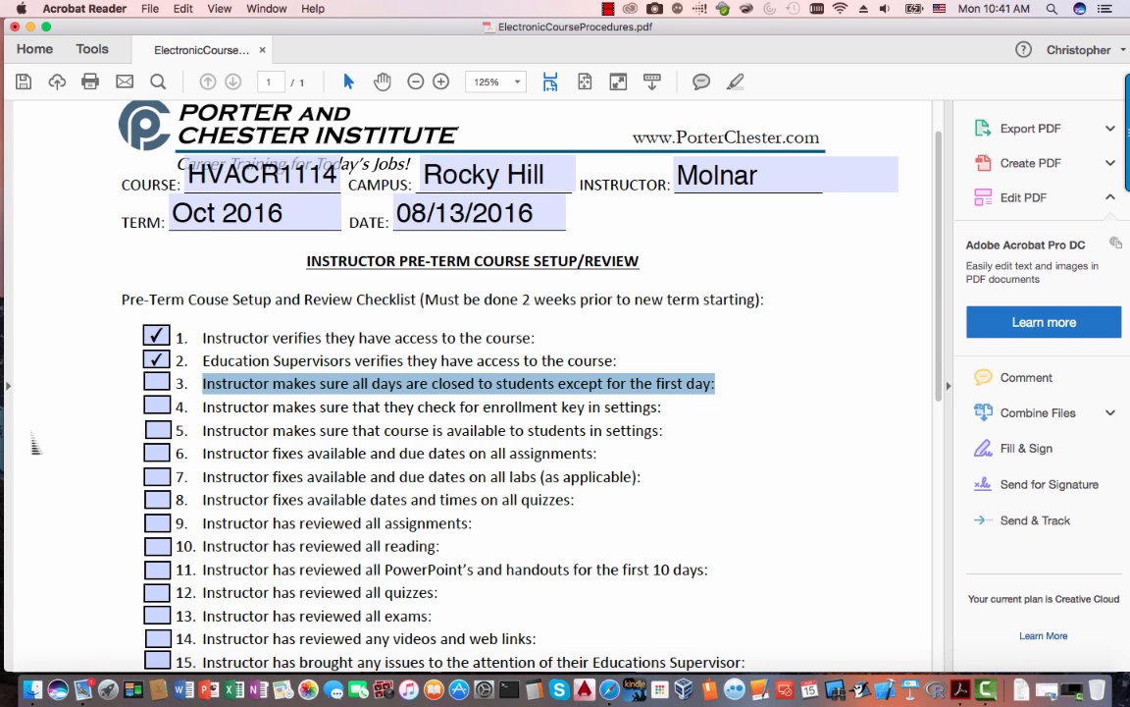
{"action": "key", "text": "super+Tab"}
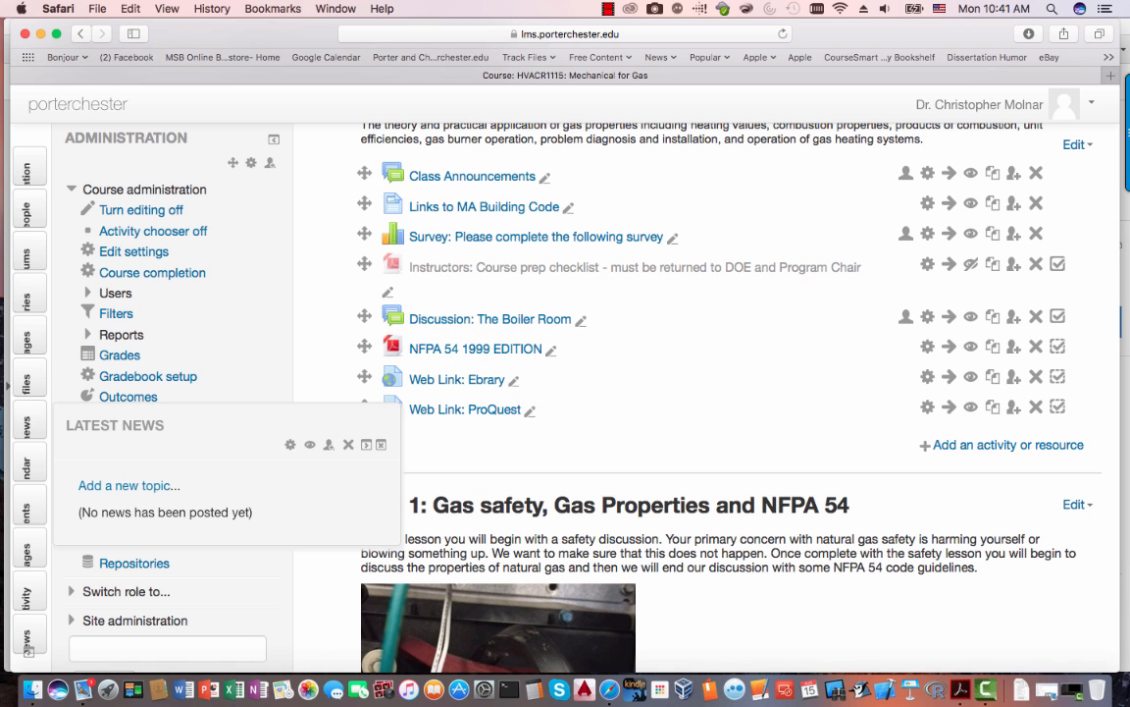
{"action": "scroll", "coordinate": [686, 393], "scroll_direction": "down", "scroll_amount": 10}
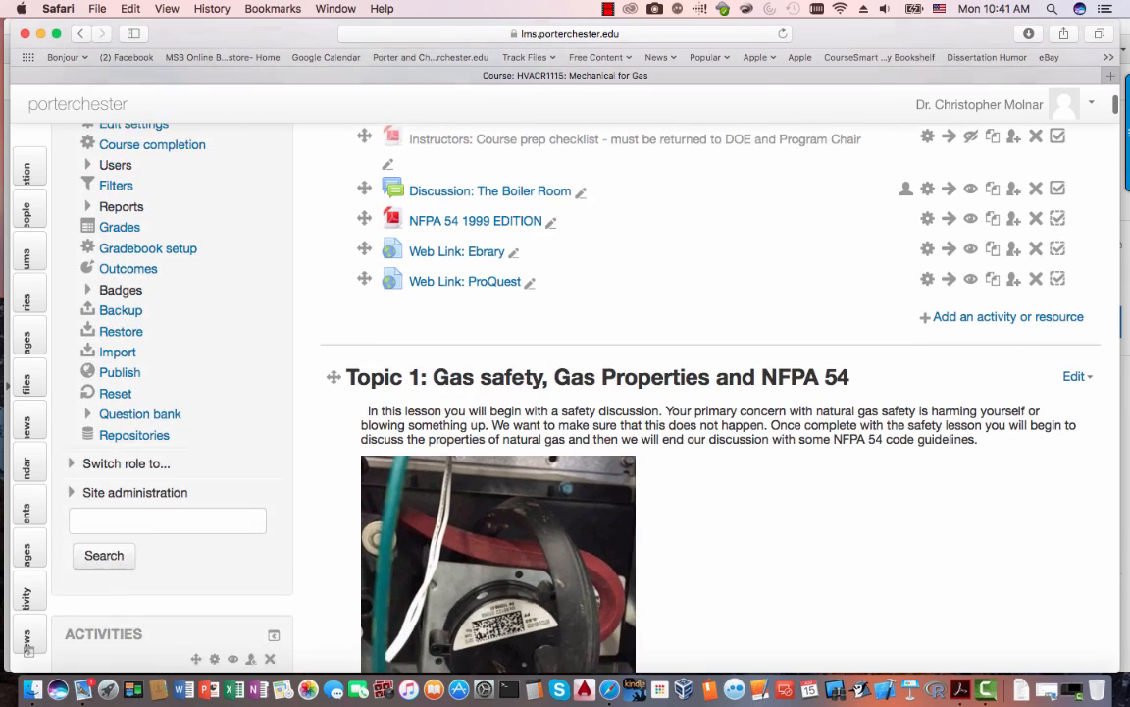
{"action": "scroll", "coordinate": [687, 393], "scroll_direction": "down", "scroll_amount": 12}
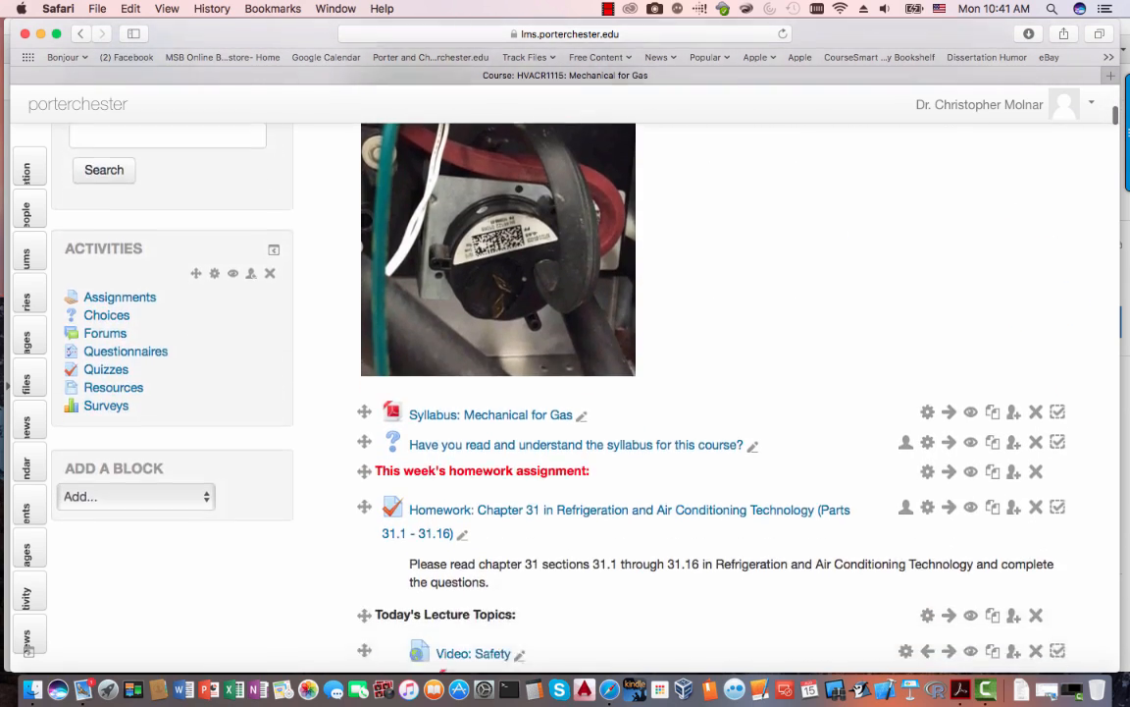
{"action": "scroll", "coordinate": [687, 392], "scroll_direction": "down", "scroll_amount": 12}
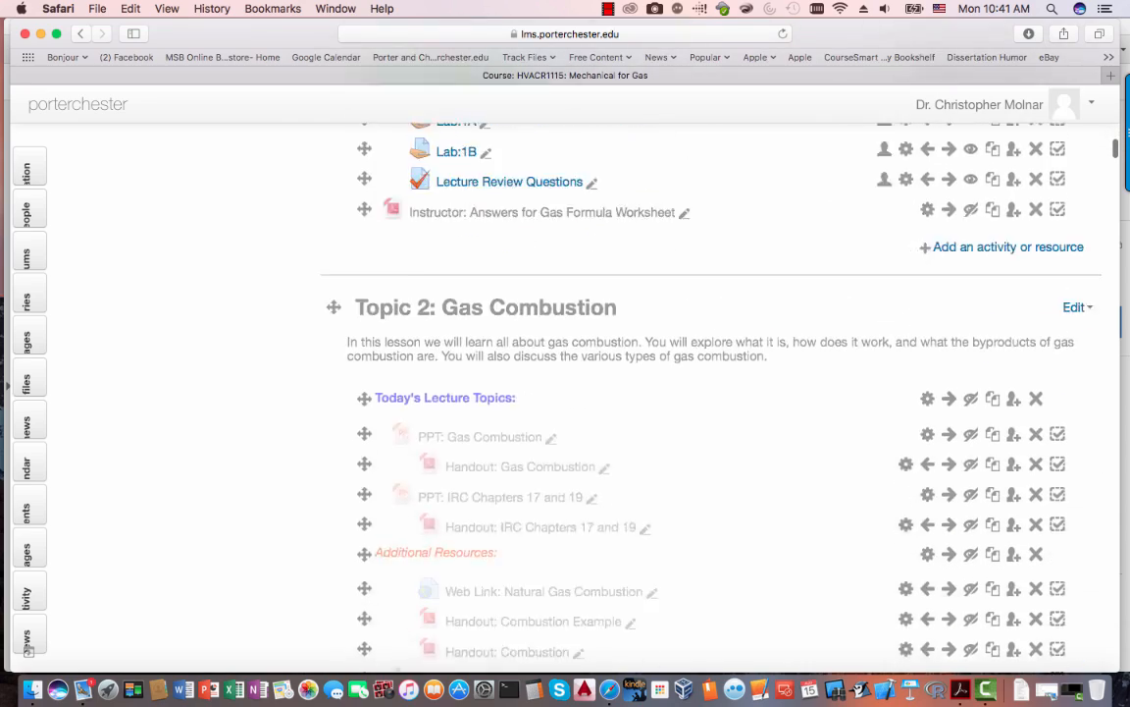
{"action": "scroll", "coordinate": [687, 392], "scroll_direction": "up", "scroll_amount": 20}
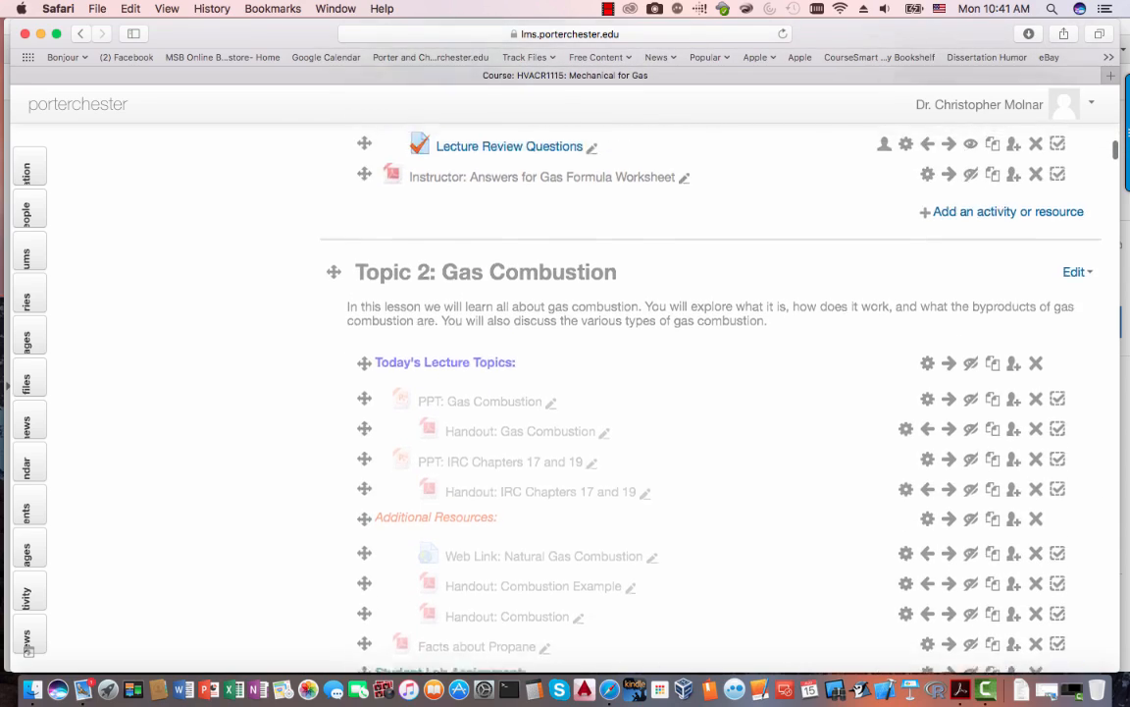
{"action": "scroll", "coordinate": [687, 392], "scroll_direction": "up", "scroll_amount": 10}
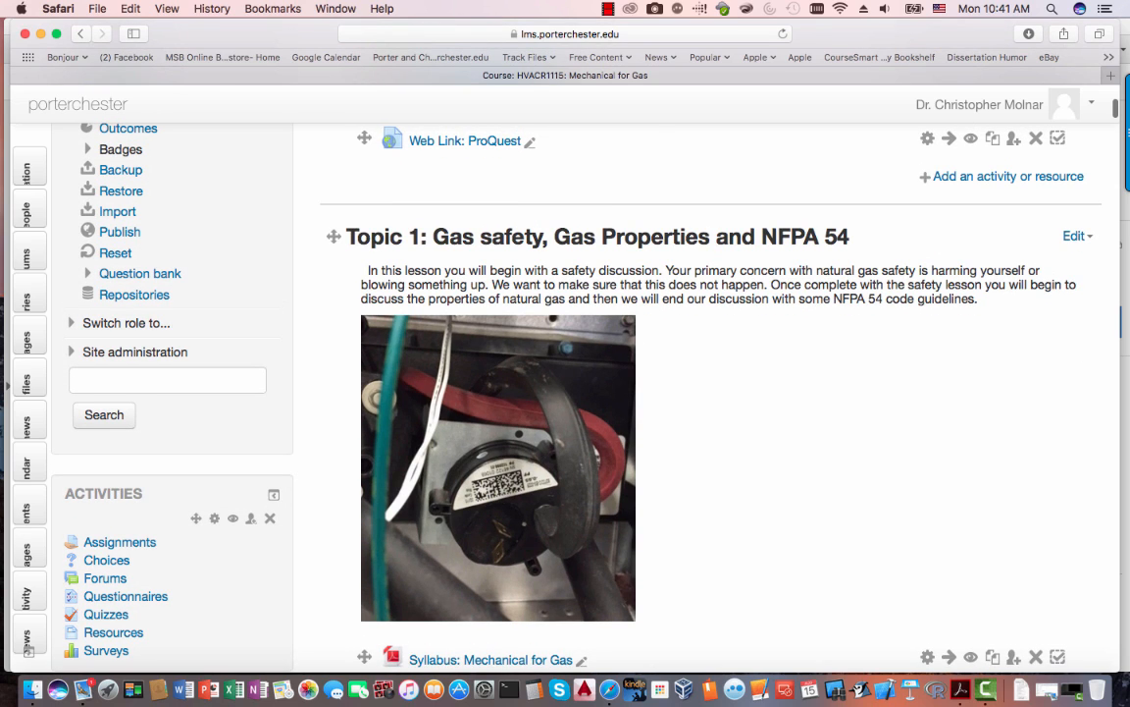
{"action": "scroll", "coordinate": [687, 393], "scroll_direction": "down", "scroll_amount": 20}
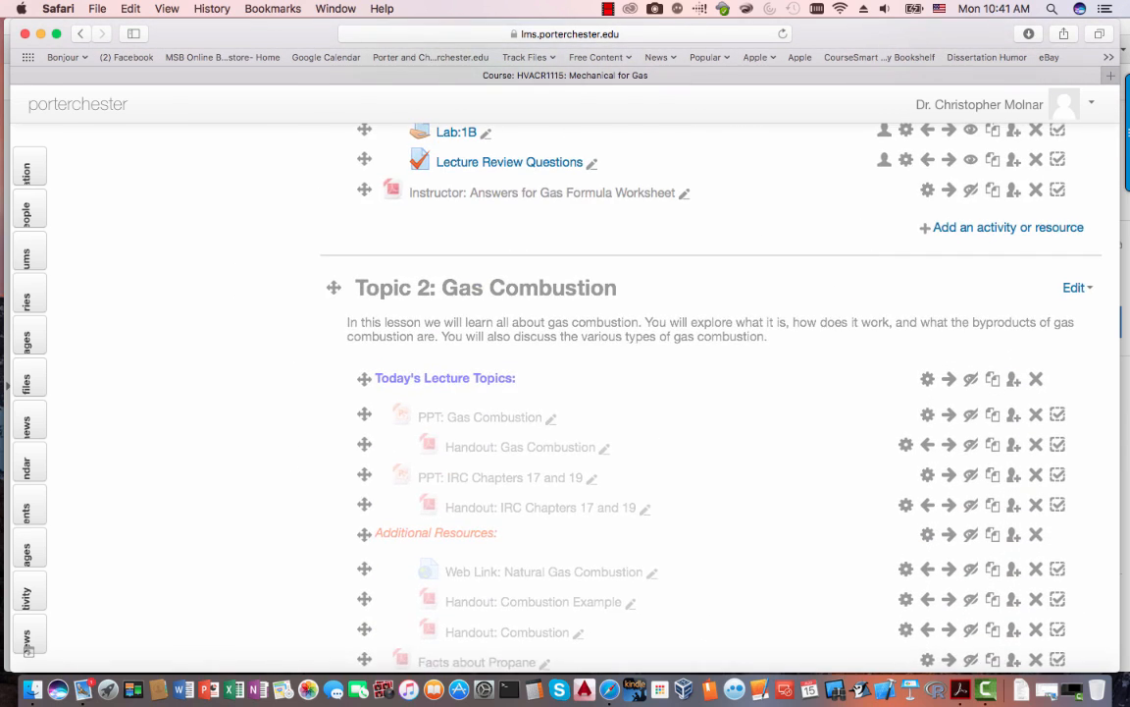
{"action": "left_click", "coordinate": [1075, 287]}
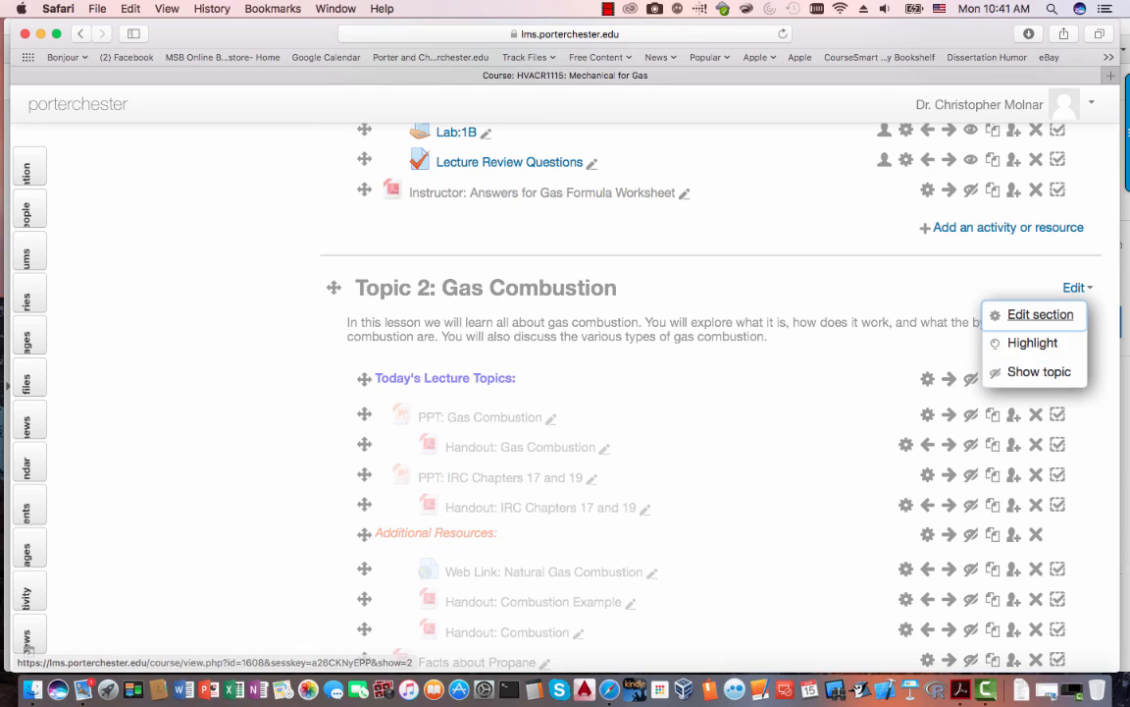
{"action": "scroll", "coordinate": [27, 646], "scroll_direction": "up", "scroll_amount": 15}
{"action": "scroll", "coordinate": [28, 648], "scroll_direction": "up", "scroll_amount": 10}
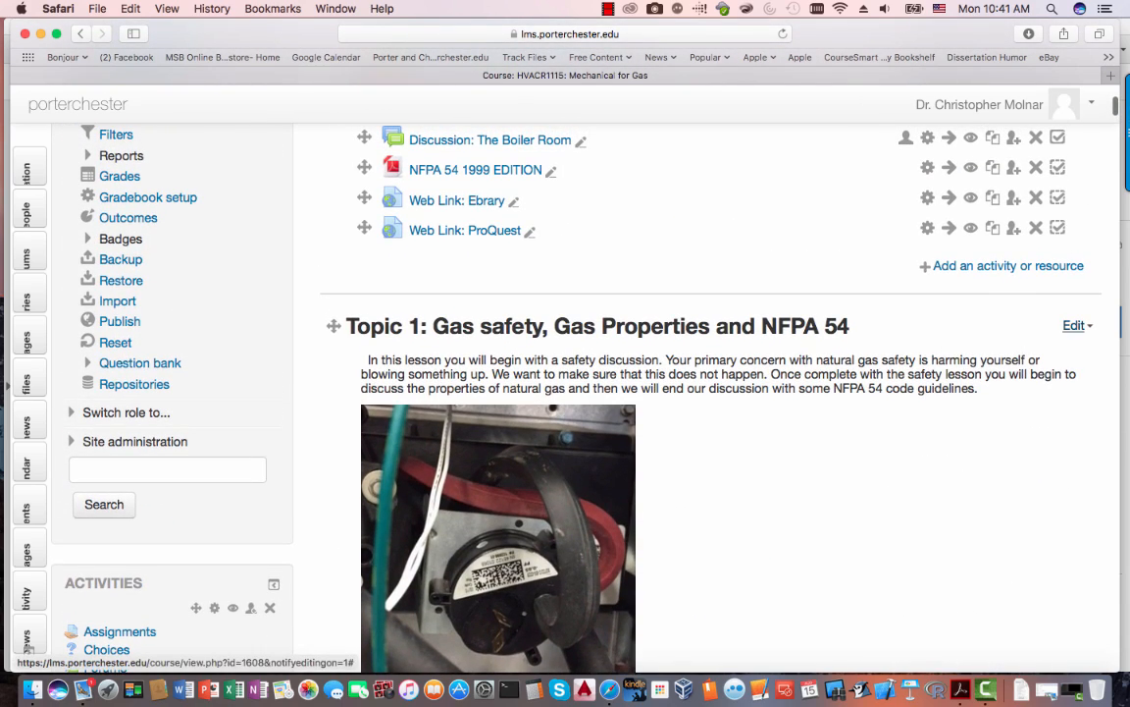
{"action": "left_click", "coordinate": [1074, 325]}
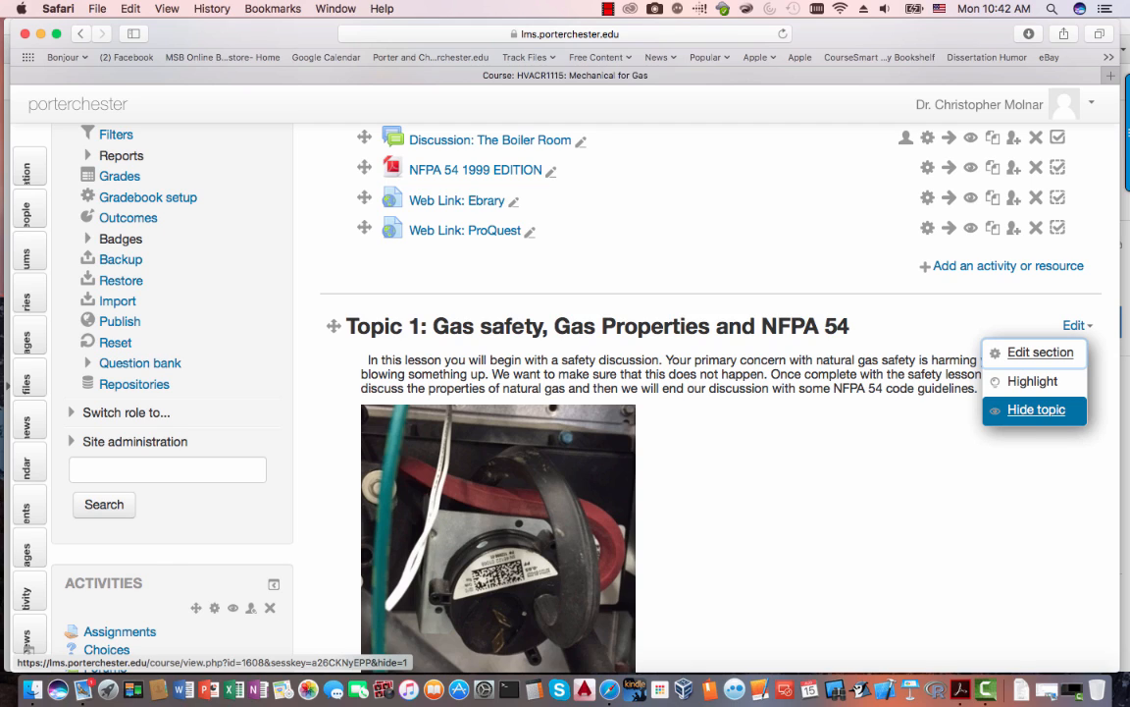
{"action": "scroll", "coordinate": [706, 392], "scroll_direction": "down", "scroll_amount": 20}
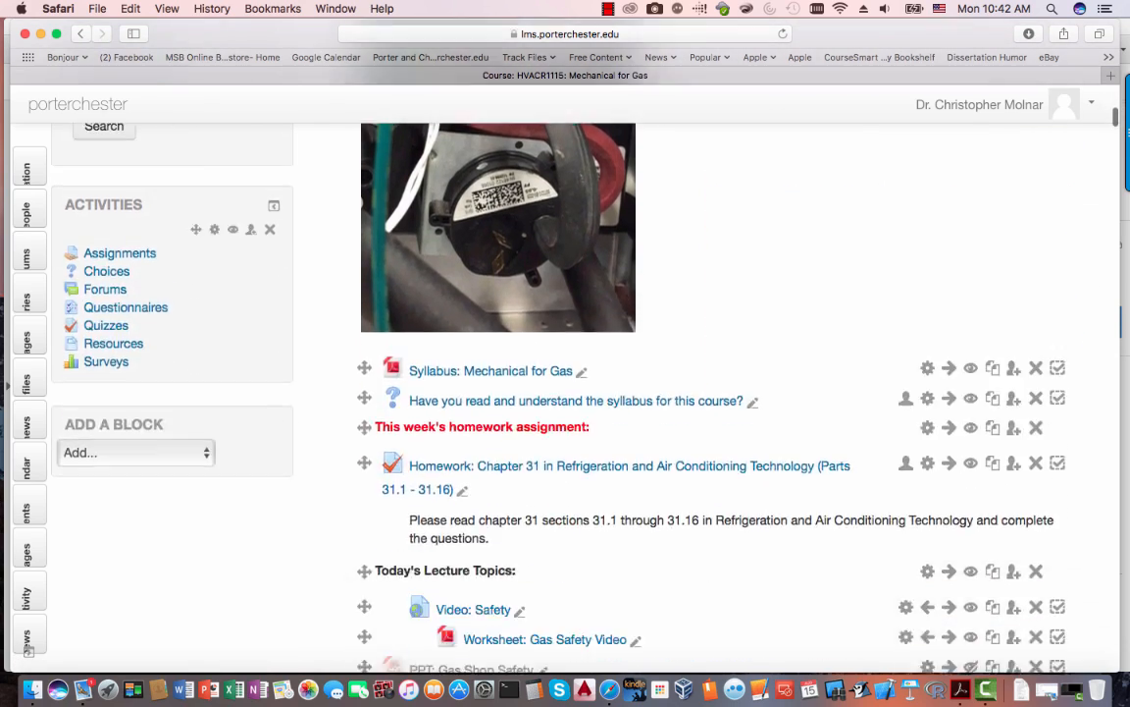
{"action": "scroll", "coordinate": [707, 392], "scroll_direction": "down", "scroll_amount": 15}
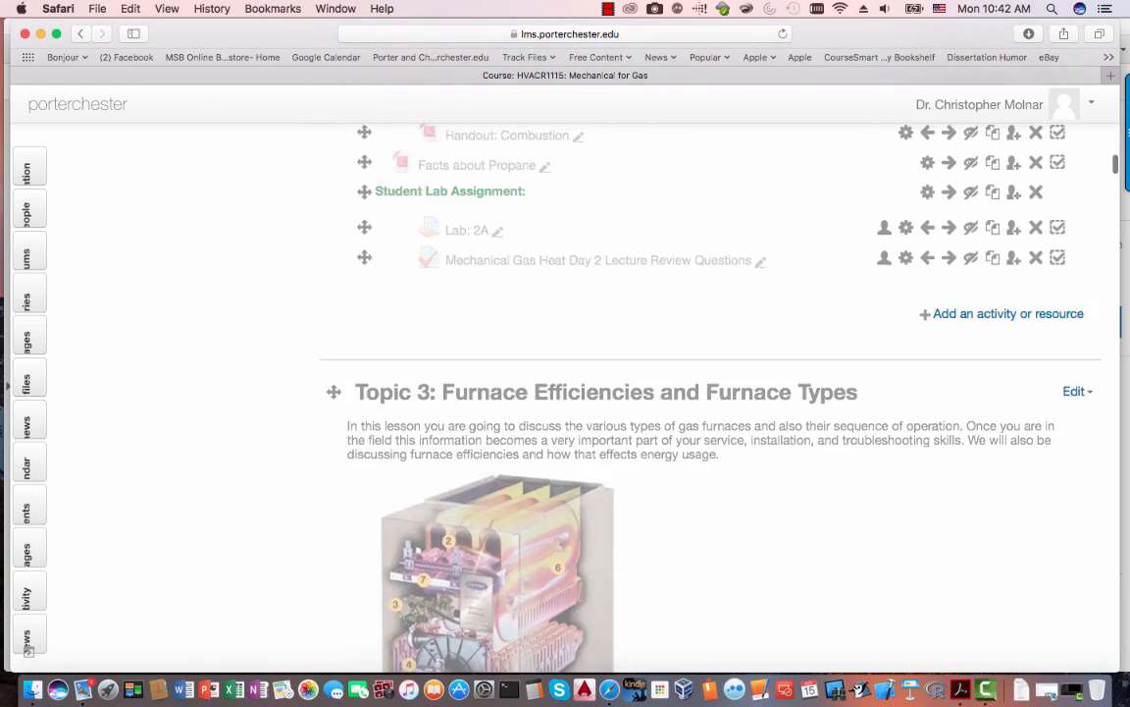
{"action": "scroll", "coordinate": [706, 392], "scroll_direction": "down", "scroll_amount": 20}
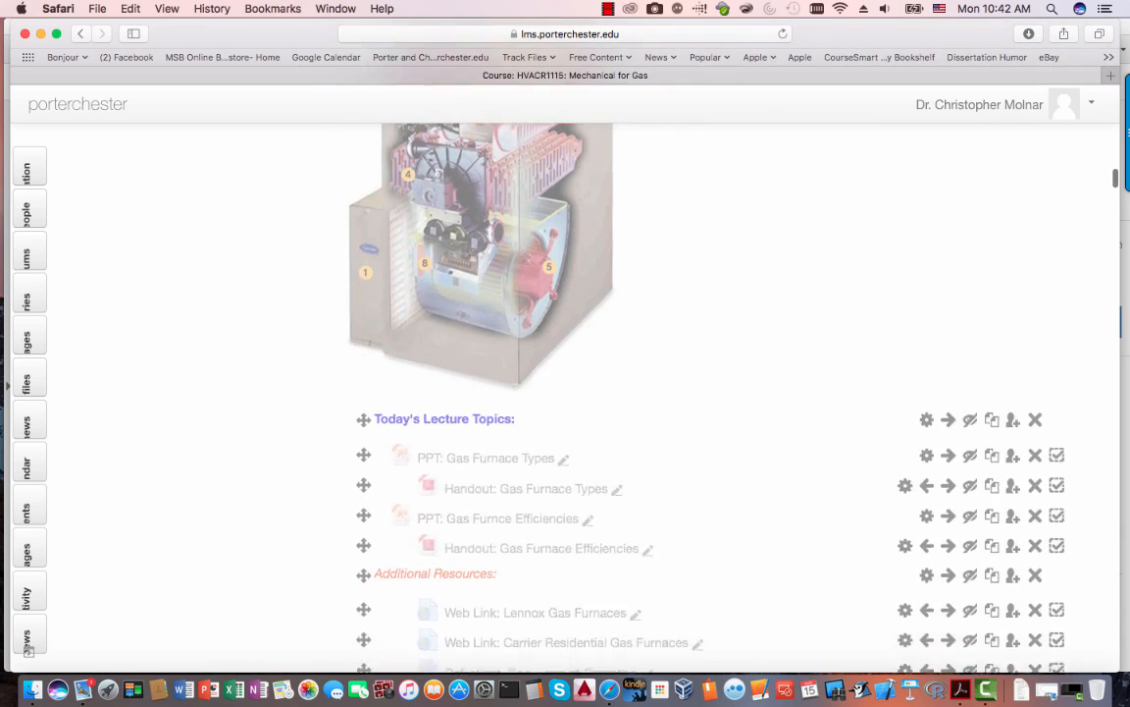
{"action": "scroll", "coordinate": [707, 393], "scroll_direction": "down", "scroll_amount": 20}
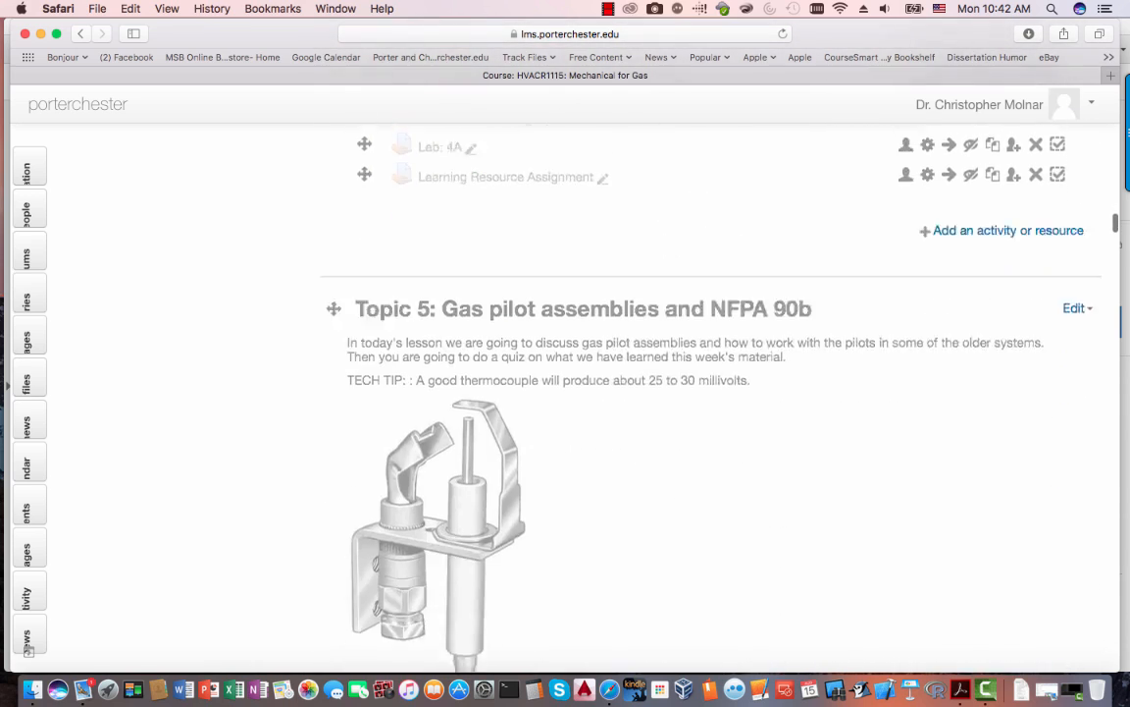
{"action": "scroll", "coordinate": [706, 392], "scroll_direction": "down", "scroll_amount": 20}
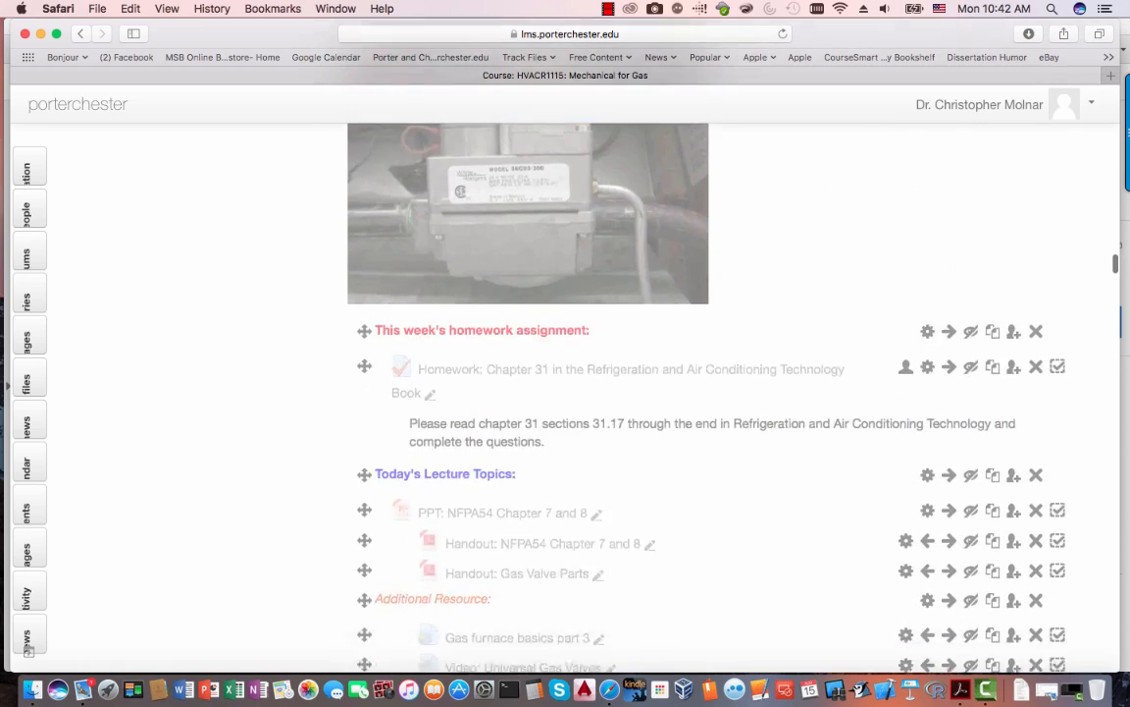
{"action": "scroll", "coordinate": [707, 392], "scroll_direction": "down", "scroll_amount": 20}
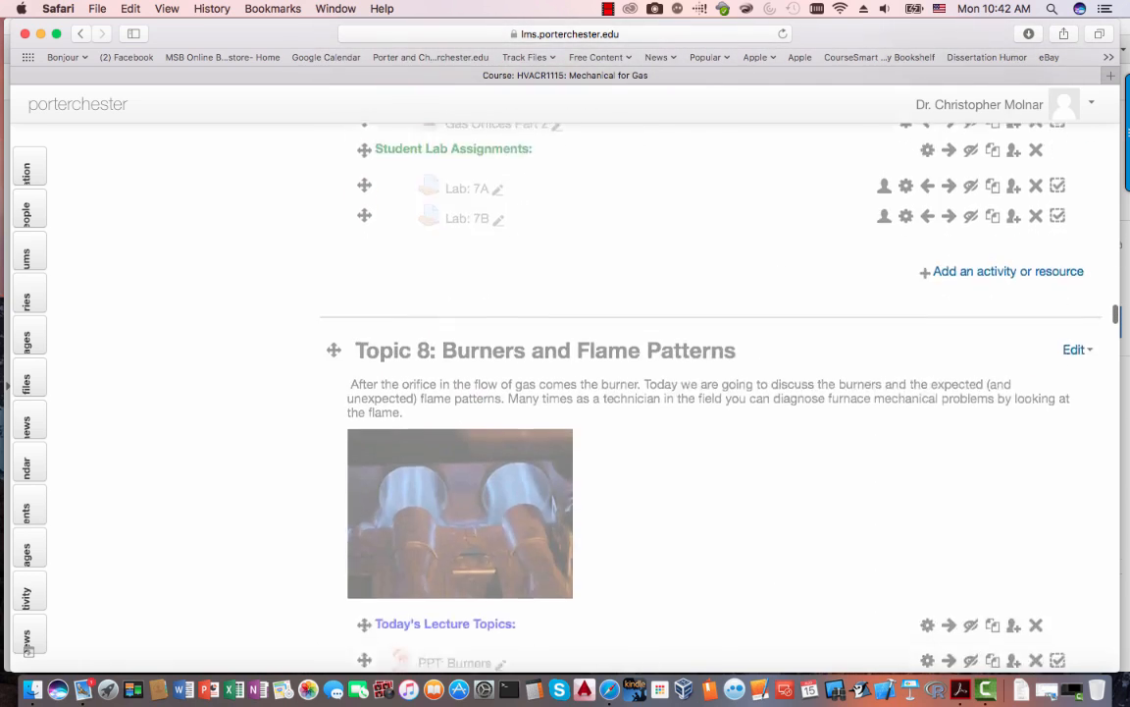
{"action": "scroll", "coordinate": [707, 392], "scroll_direction": "down", "scroll_amount": 20}
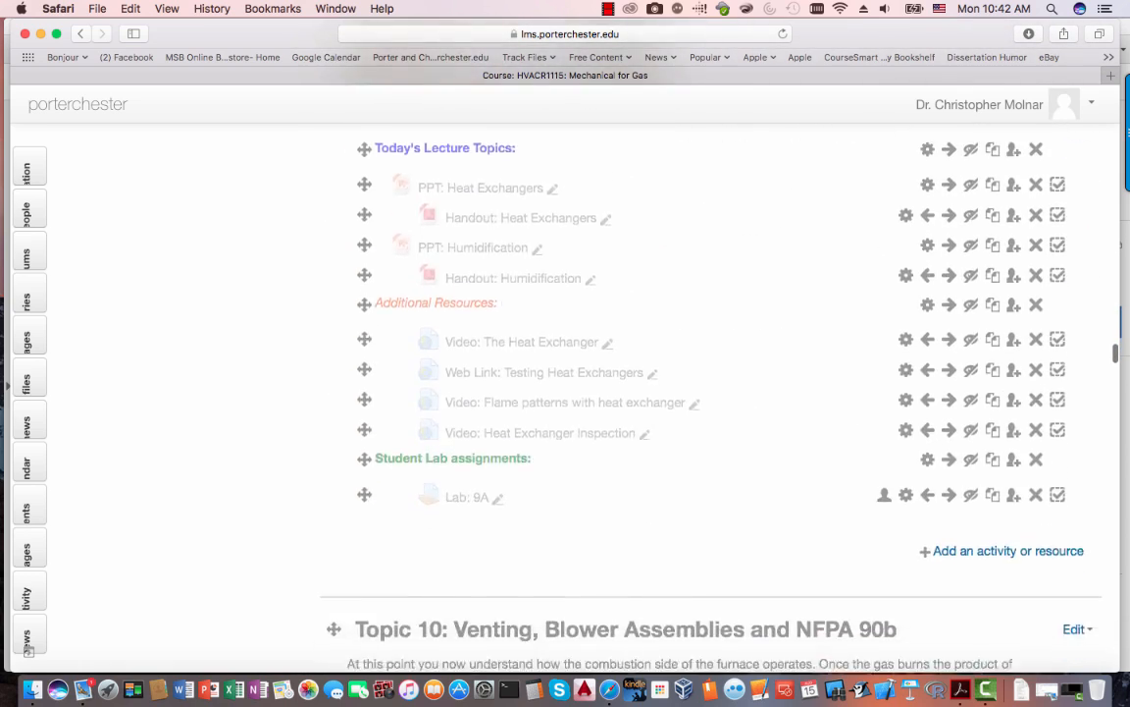
{"action": "scroll", "coordinate": [29, 649], "scroll_direction": "down", "scroll_amount": 20}
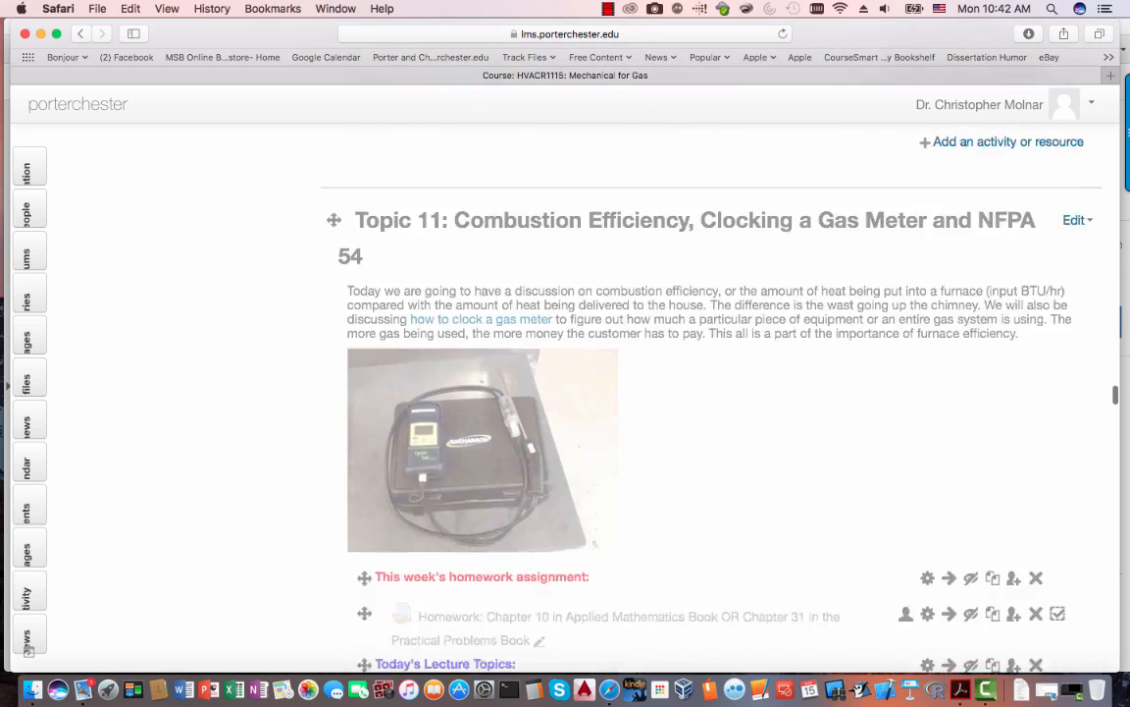
{"action": "scroll", "coordinate": [28, 648], "scroll_direction": "down", "scroll_amount": 20}
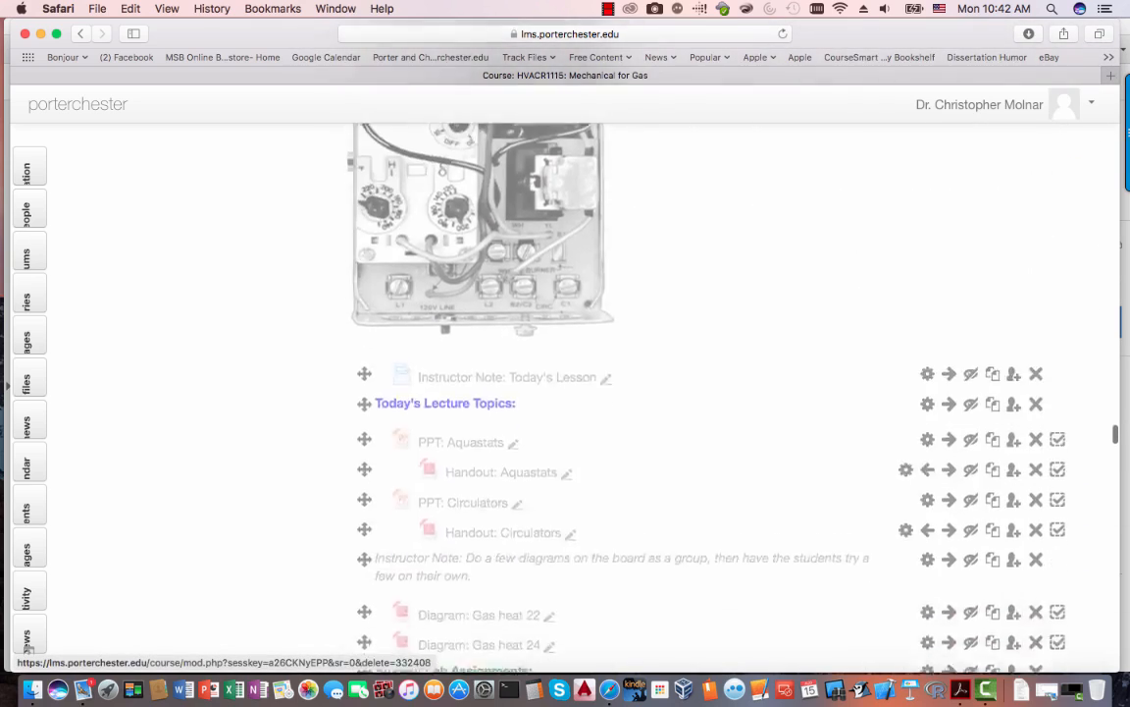
{"action": "scroll", "coordinate": [29, 648], "scroll_direction": "down", "scroll_amount": 20}
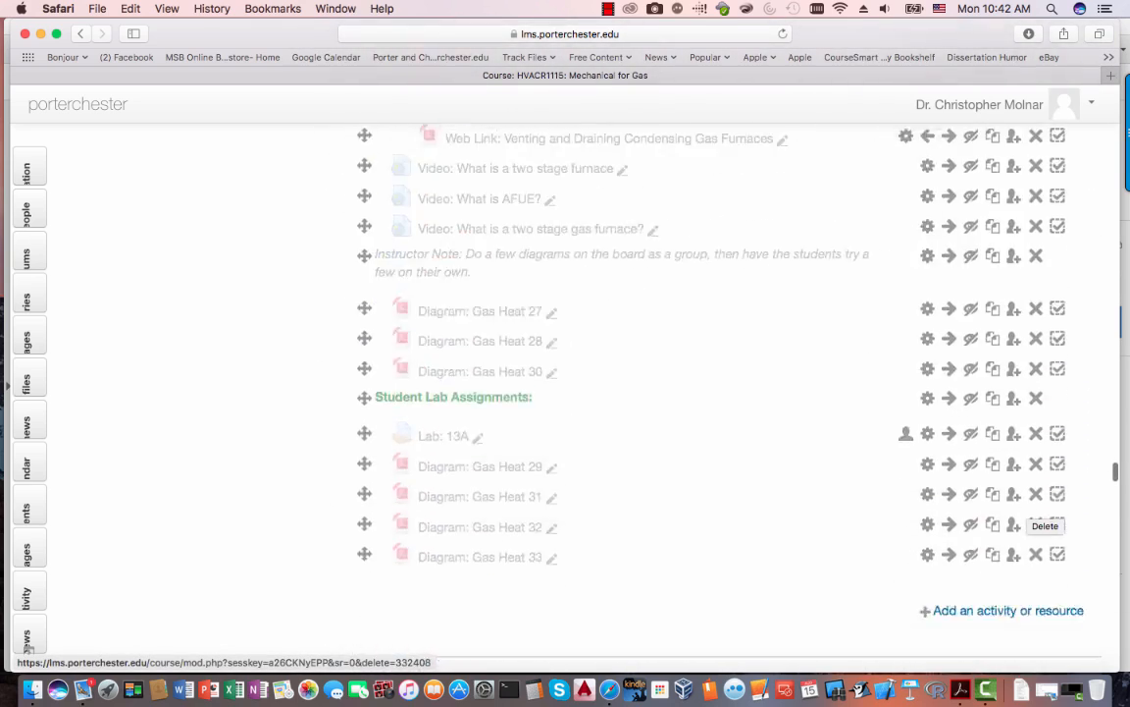
{"action": "scroll", "coordinate": [29, 649], "scroll_direction": "down", "scroll_amount": 20}
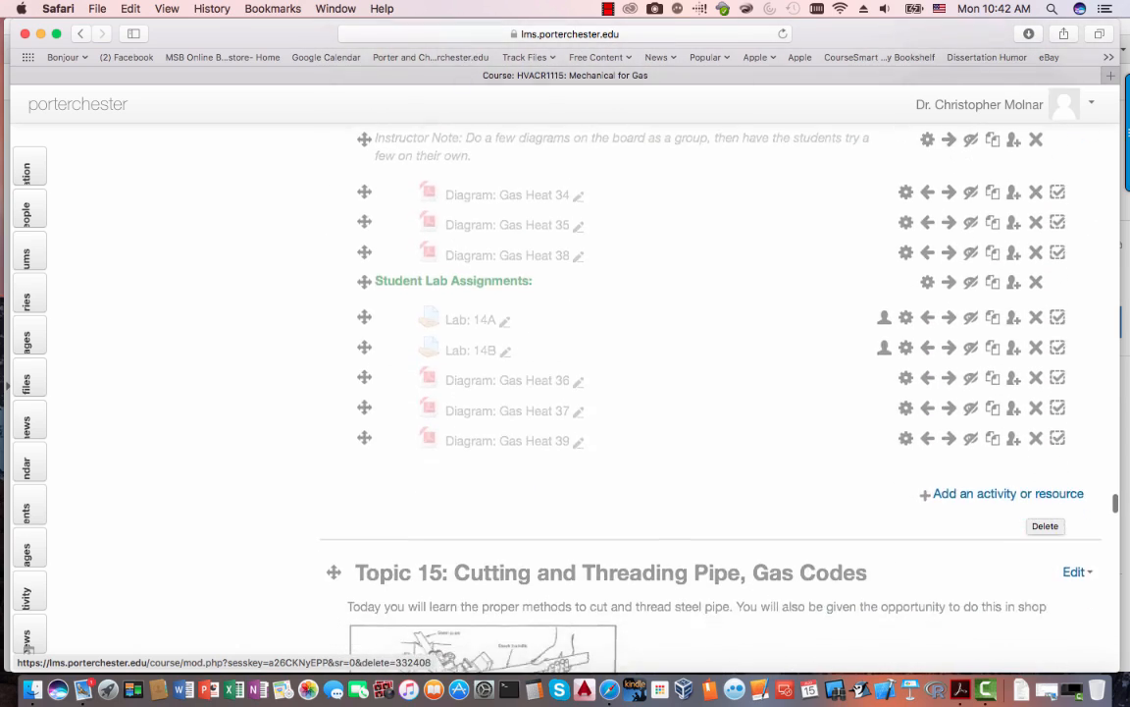
{"action": "scroll", "coordinate": [29, 649], "scroll_direction": "down", "scroll_amount": 20}
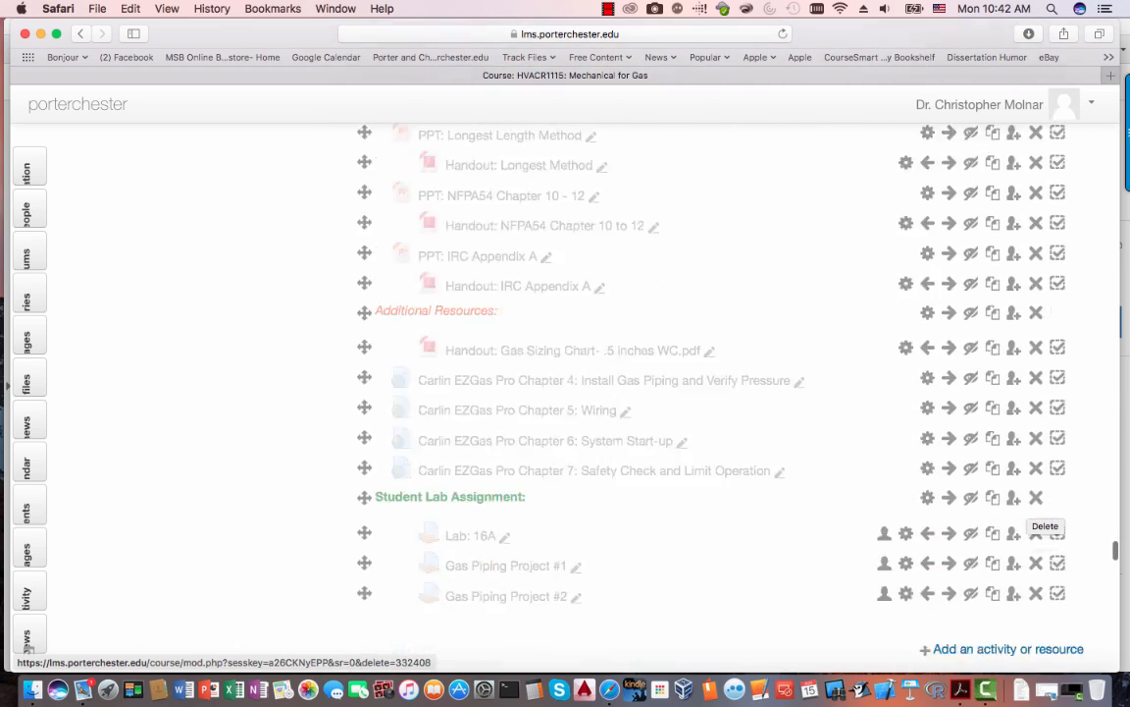
{"action": "scroll", "coordinate": [28, 649], "scroll_direction": "down", "scroll_amount": 15}
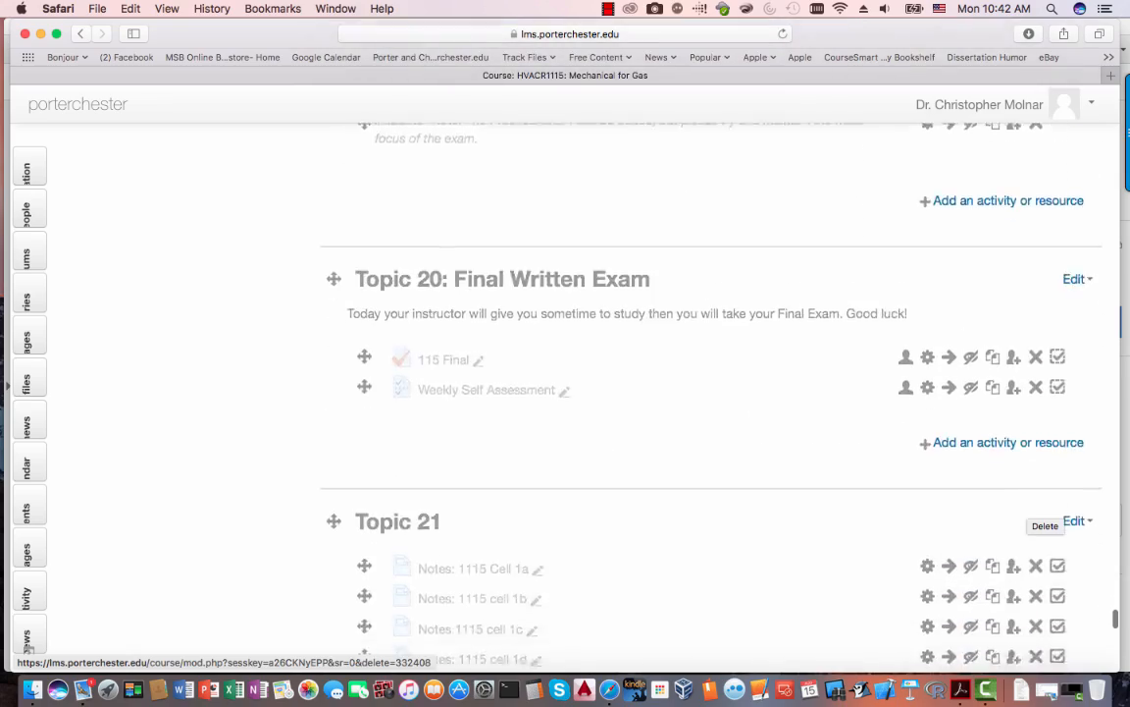
{"action": "scroll", "coordinate": [29, 649], "scroll_direction": "up", "scroll_amount": 5}
{"action": "scroll", "coordinate": [28, 649], "scroll_direction": "up", "scroll_amount": 20}
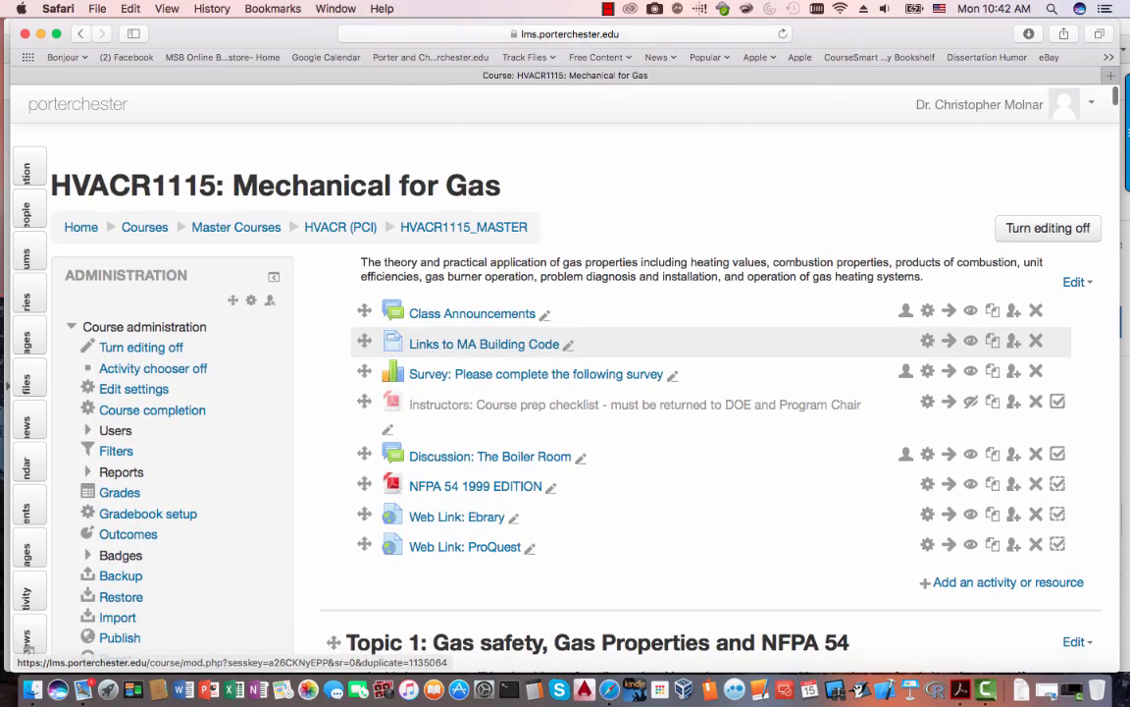
- Tick checklist item 3 and highlight item 4's text before returning to Moodle
{"action": "key", "text": "super+Tab"}
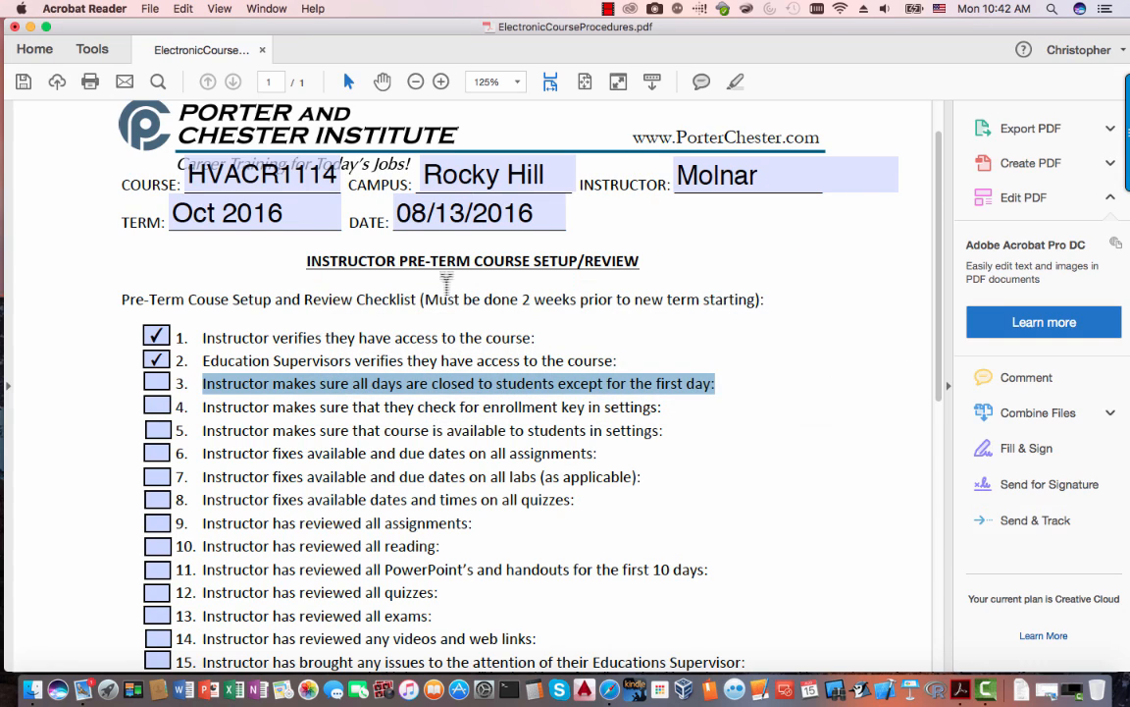
{"action": "left_click", "coordinate": [157, 385]}
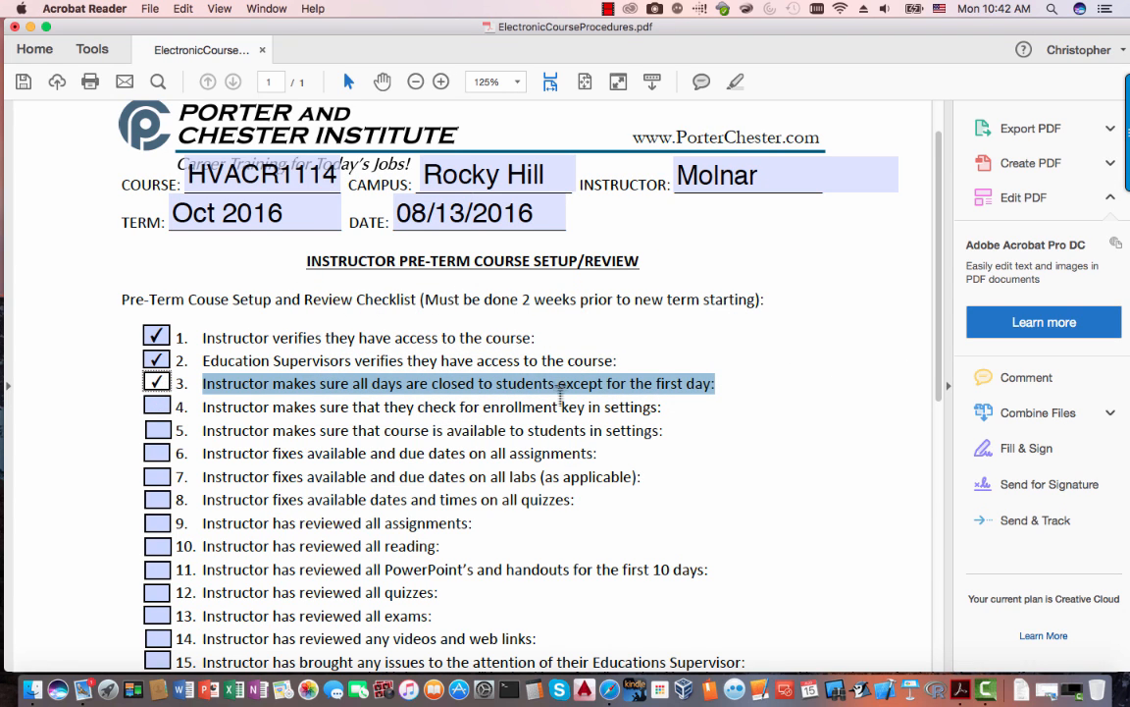
{"action": "scroll", "coordinate": [793, 461], "scroll_direction": "down", "scroll_amount": 2}
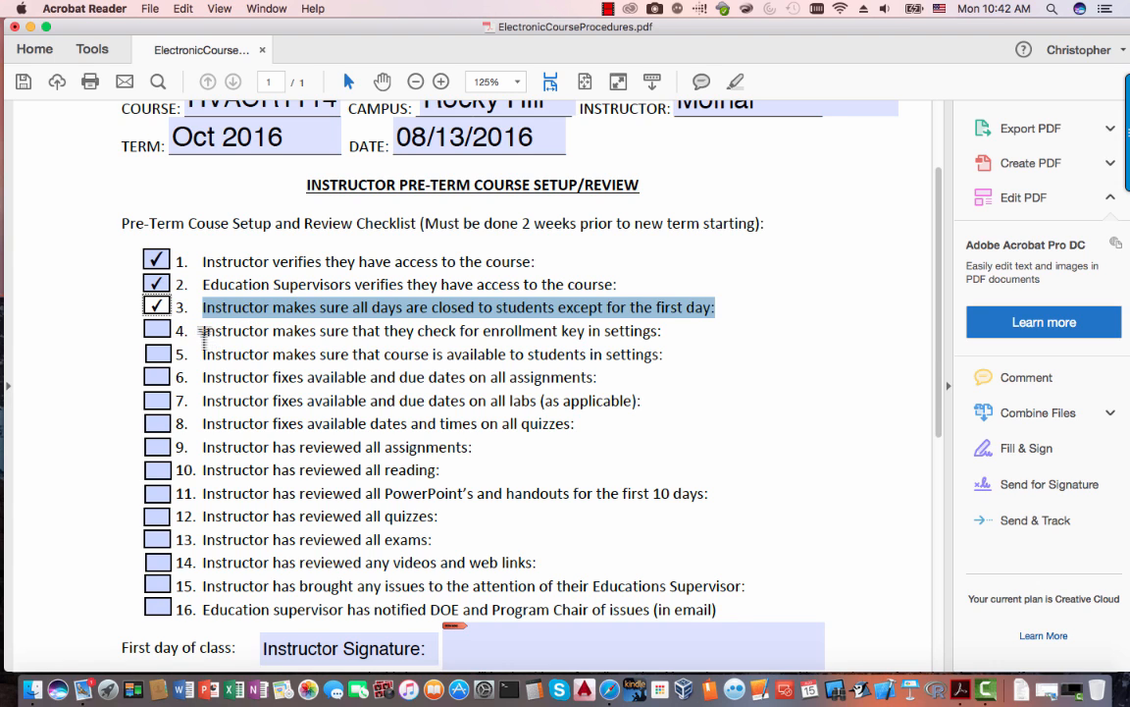
{"action": "left_click_drag", "start_coordinate": [203, 330], "coordinate": [655, 332]}
{"action": "key", "text": "super+Tab"}
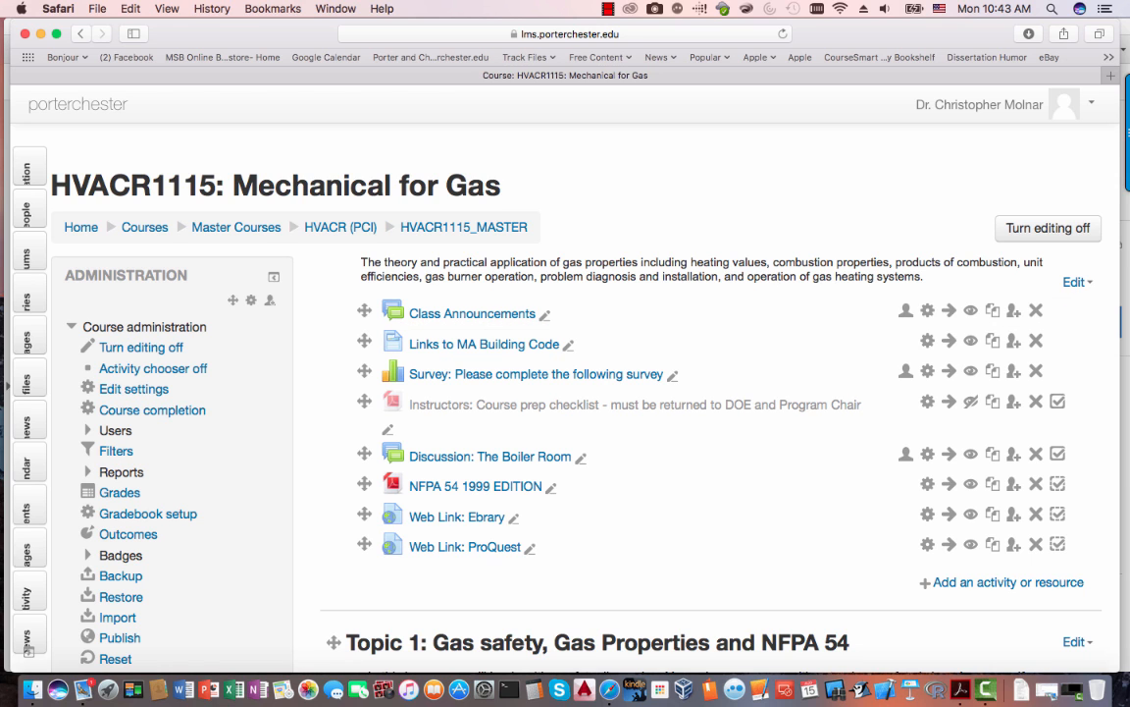
- Go to the HVACR1115 Enrollment methods page through the Users administration options
{"action": "scroll", "coordinate": [687, 392], "scroll_direction": "down", "scroll_amount": 5}
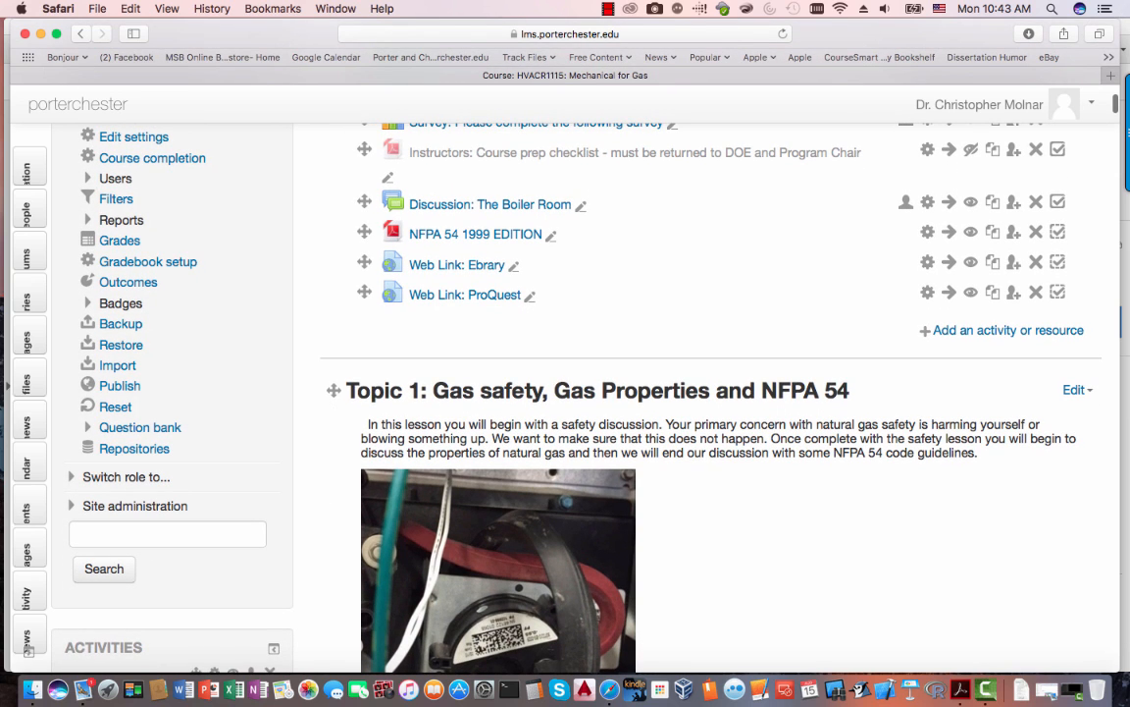
{"action": "left_click", "coordinate": [115, 178]}
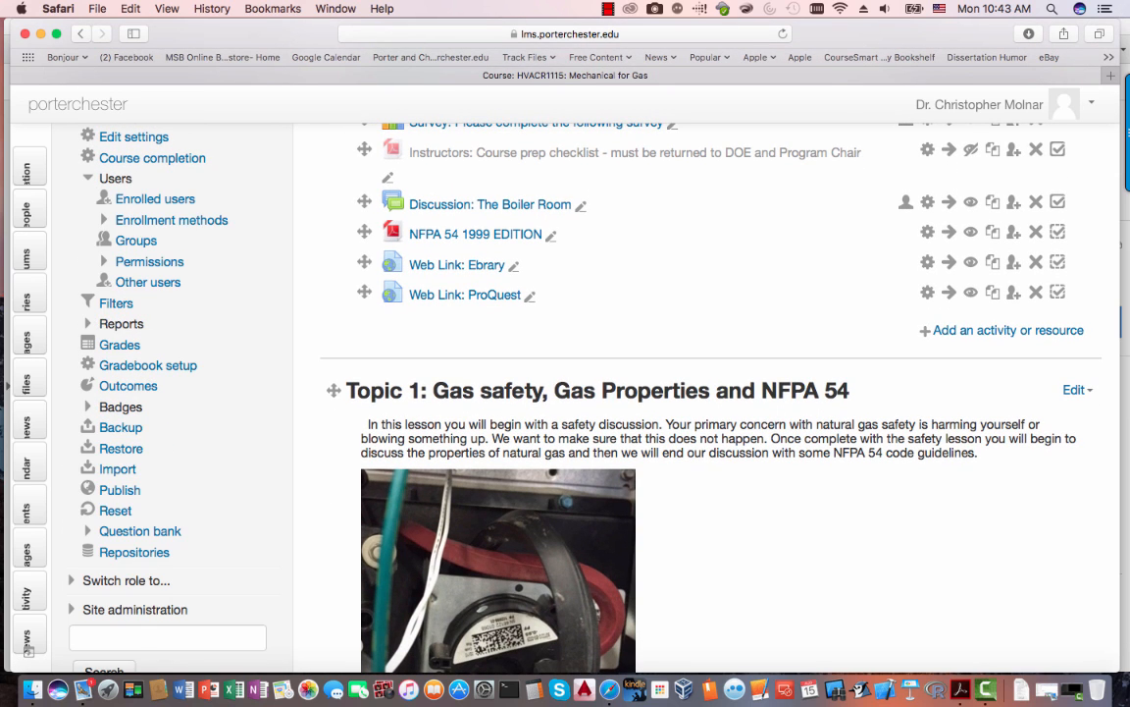
{"action": "left_click", "coordinate": [157, 220]}
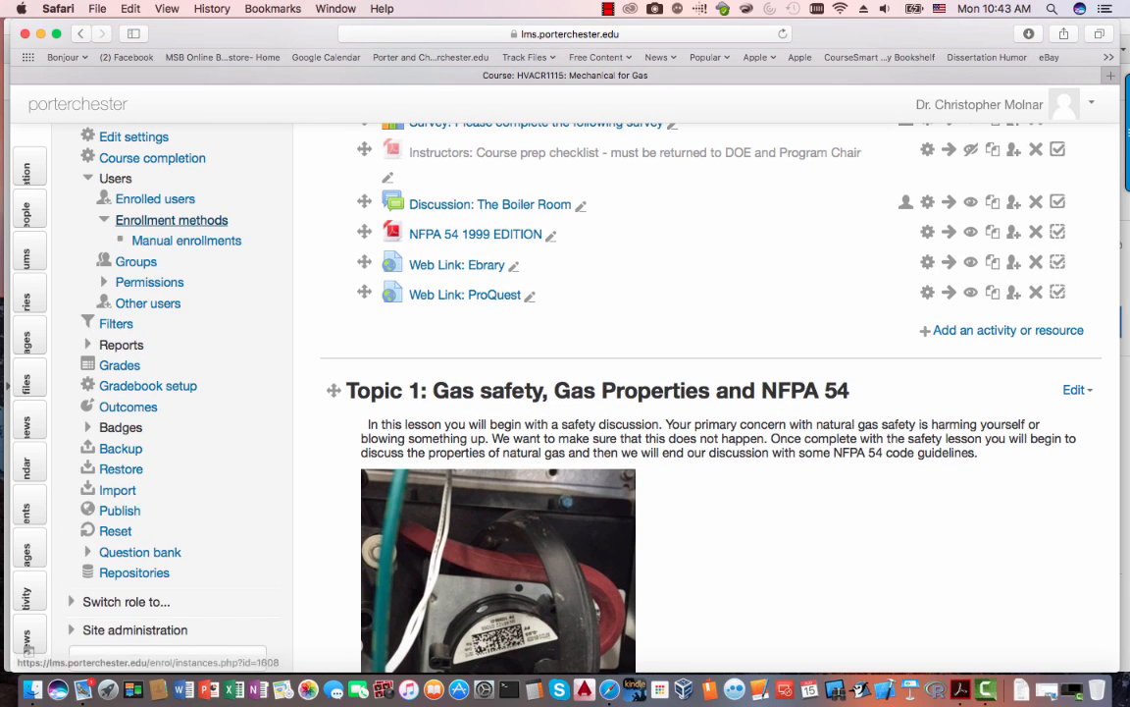
{"action": "left_click", "coordinate": [167, 219]}
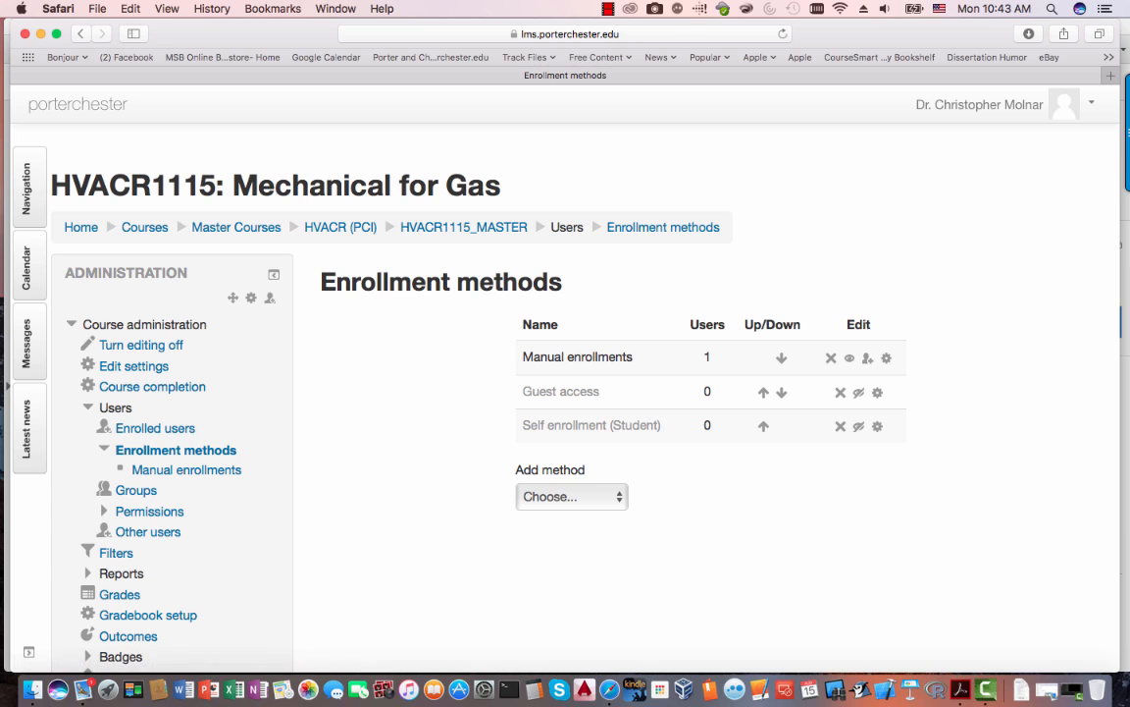
- Enable the Self enrollment (Student) method and bring up its settings
{"action": "left_click_drag", "start_coordinate": [510, 351], "coordinate": [898, 358]}
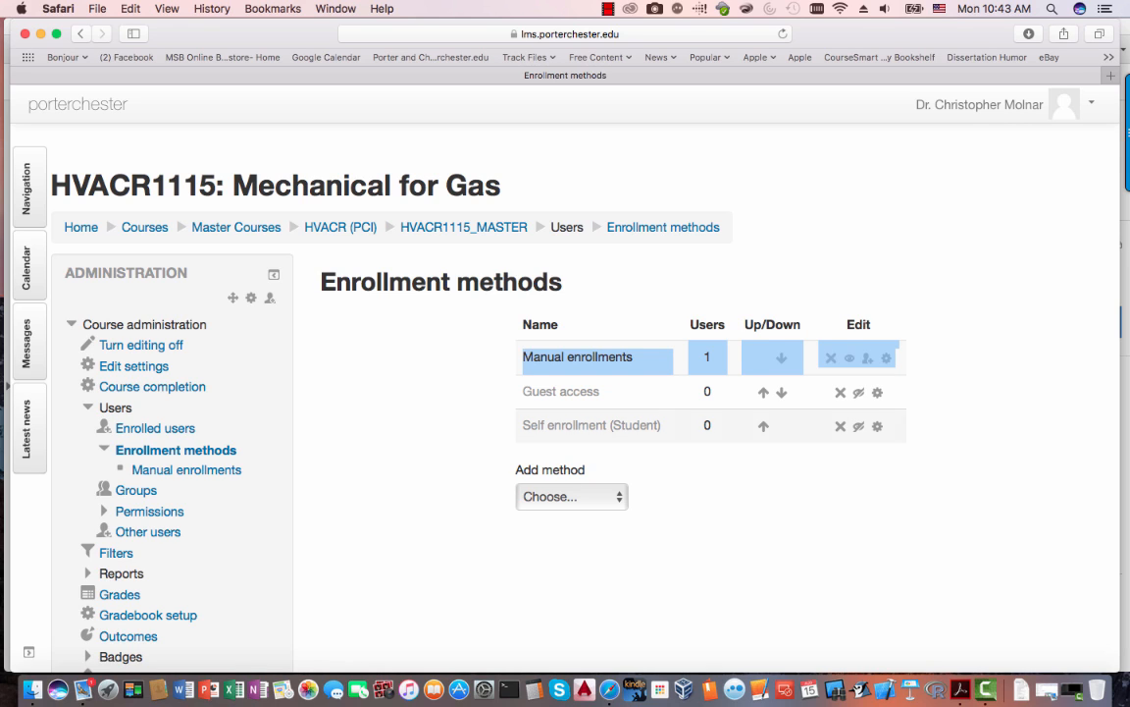
{"action": "left_click_drag", "start_coordinate": [522, 426], "coordinate": [887, 426]}
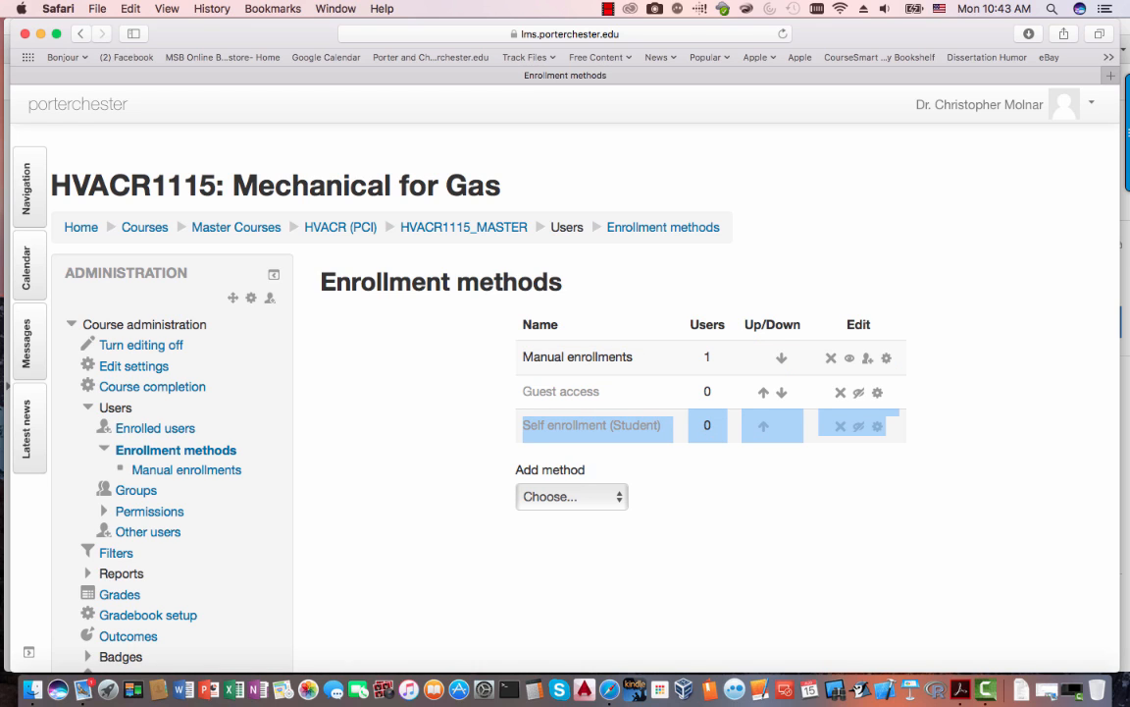
{"action": "left_click", "coordinate": [896, 430]}
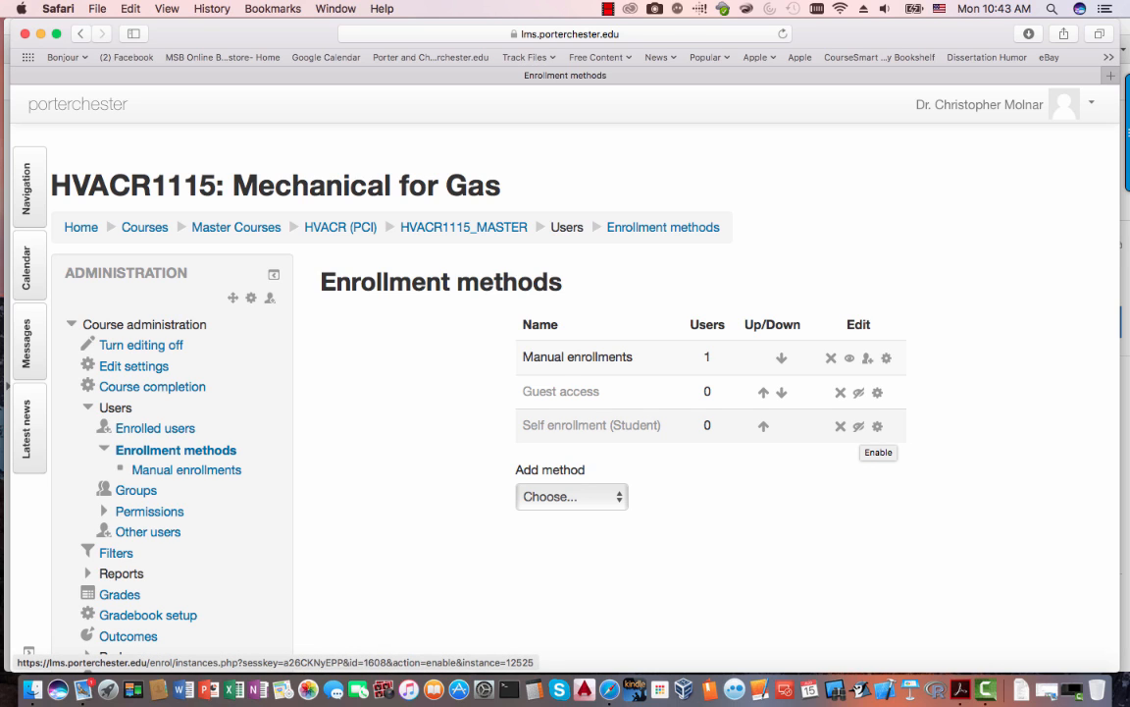
{"action": "left_click", "coordinate": [859, 425]}
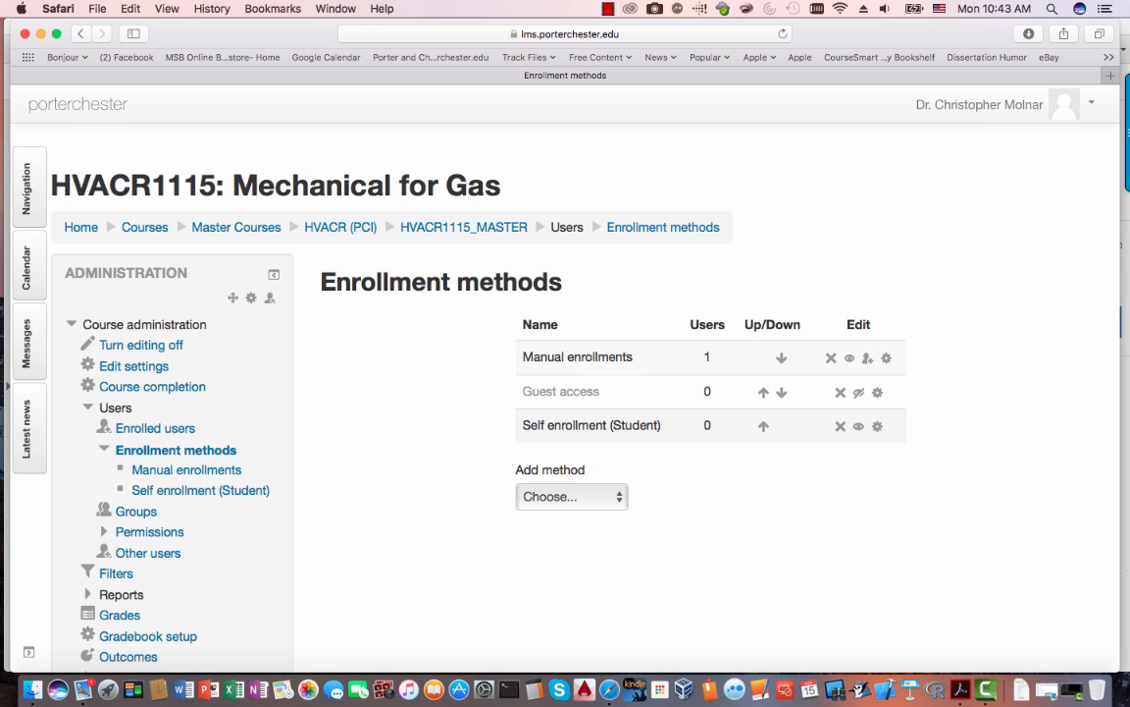
{"action": "left_click", "coordinate": [877, 426]}
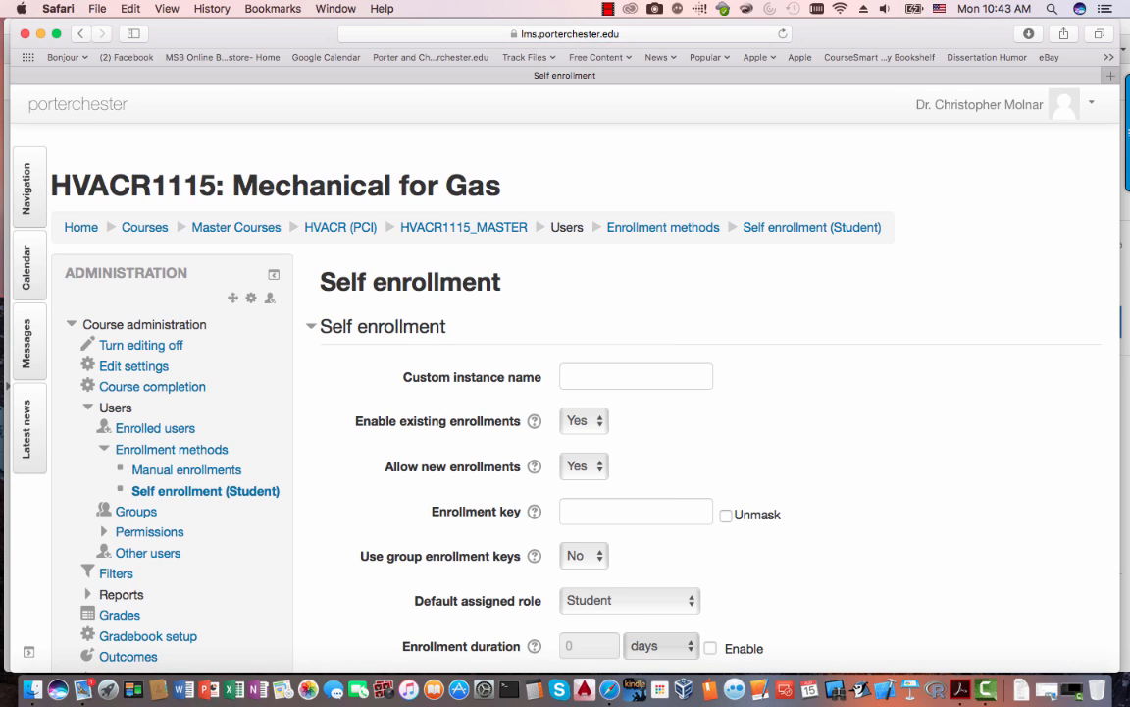
- Place the cursor in the Enrollment key field and turn on Unmask
{"action": "scroll", "coordinate": [565, 393], "scroll_direction": "down", "scroll_amount": 3}
{"action": "scroll", "coordinate": [565, 392], "scroll_direction": "down", "scroll_amount": 3}
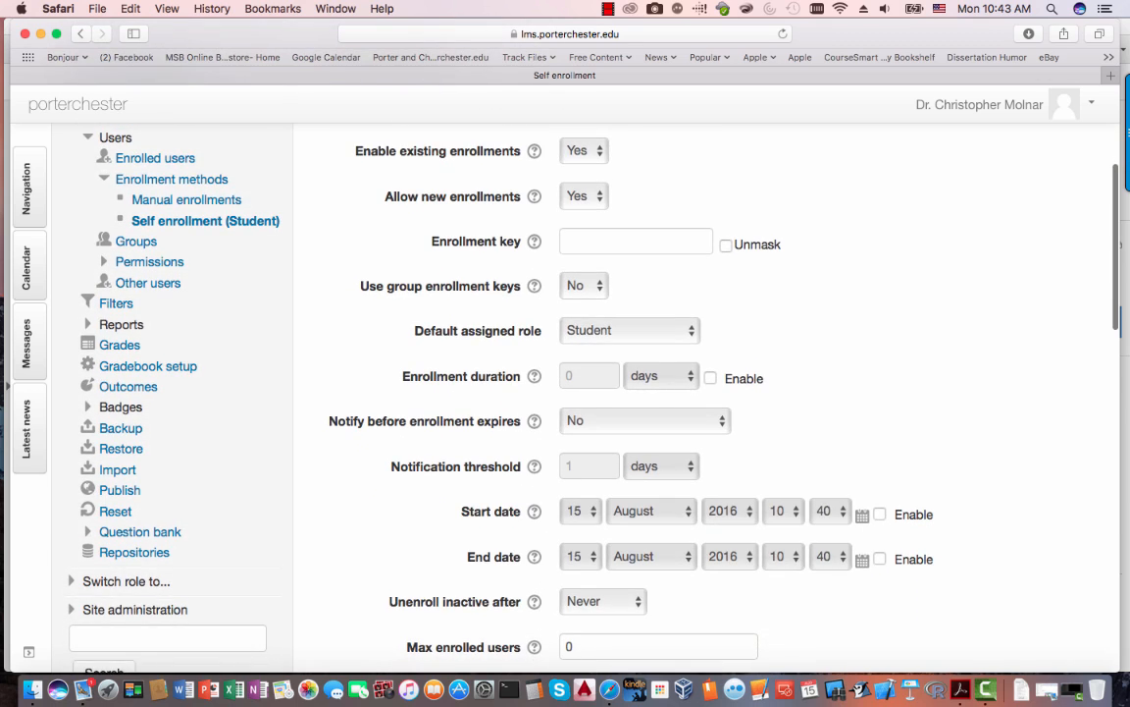
{"action": "scroll", "coordinate": [566, 393], "scroll_direction": "down", "scroll_amount": 3}
{"action": "scroll", "coordinate": [565, 393], "scroll_direction": "up", "scroll_amount": 3}
{"action": "scroll", "coordinate": [565, 392], "scroll_direction": "down", "scroll_amount": 4}
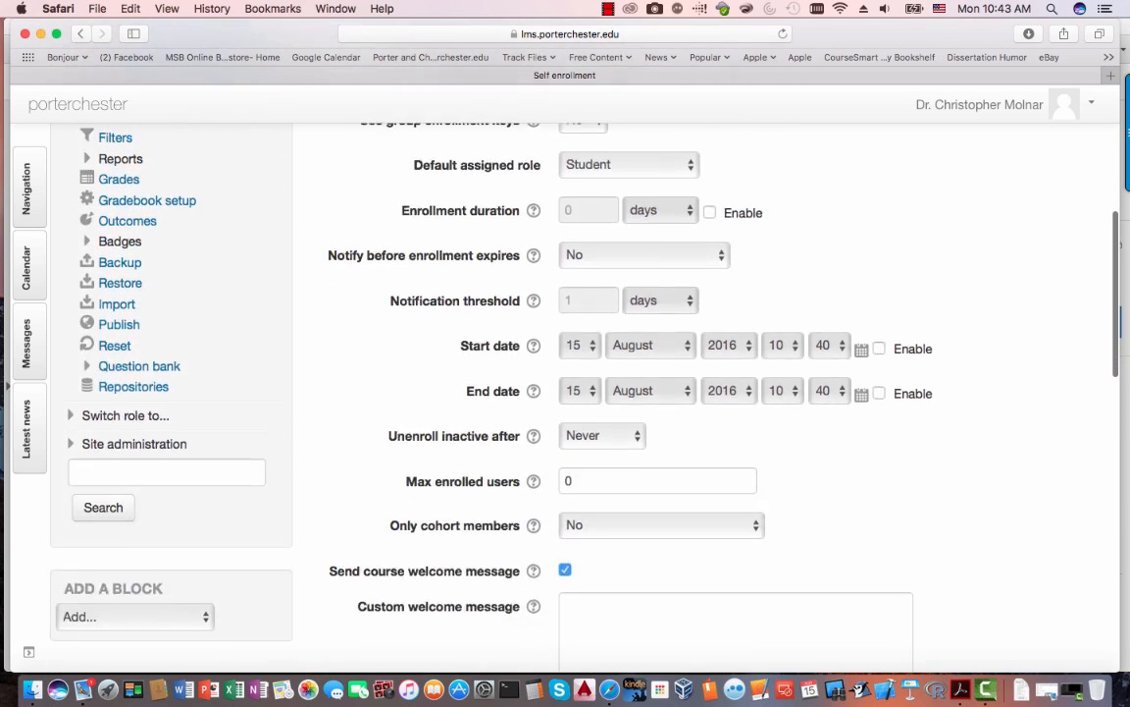
{"action": "scroll", "coordinate": [565, 393], "scroll_direction": "up", "scroll_amount": 5}
{"action": "left_click", "coordinate": [635, 310]}
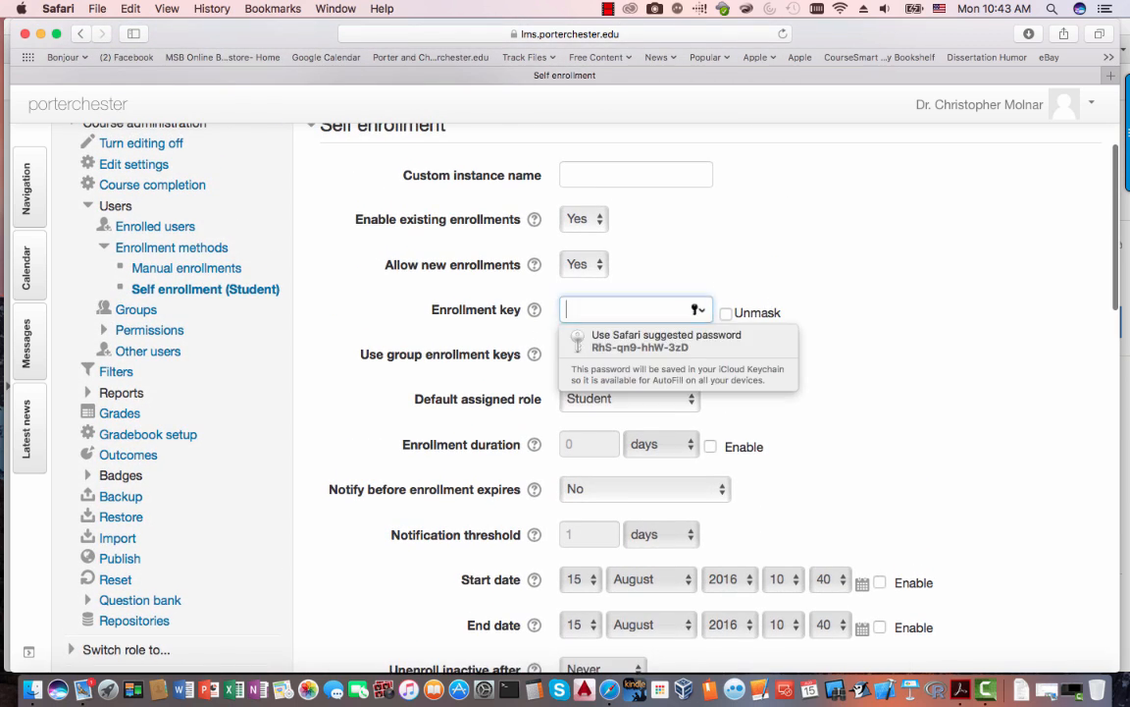
{"action": "left_click", "coordinate": [534, 310]}
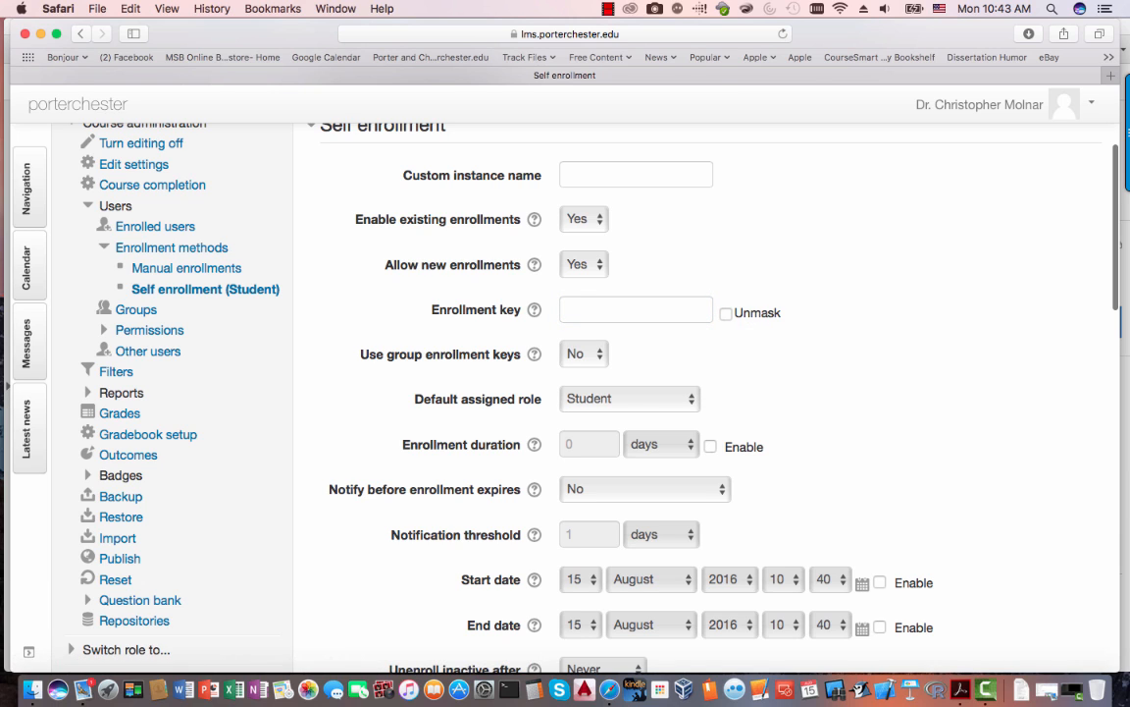
{"action": "left_click", "coordinate": [636, 310]}
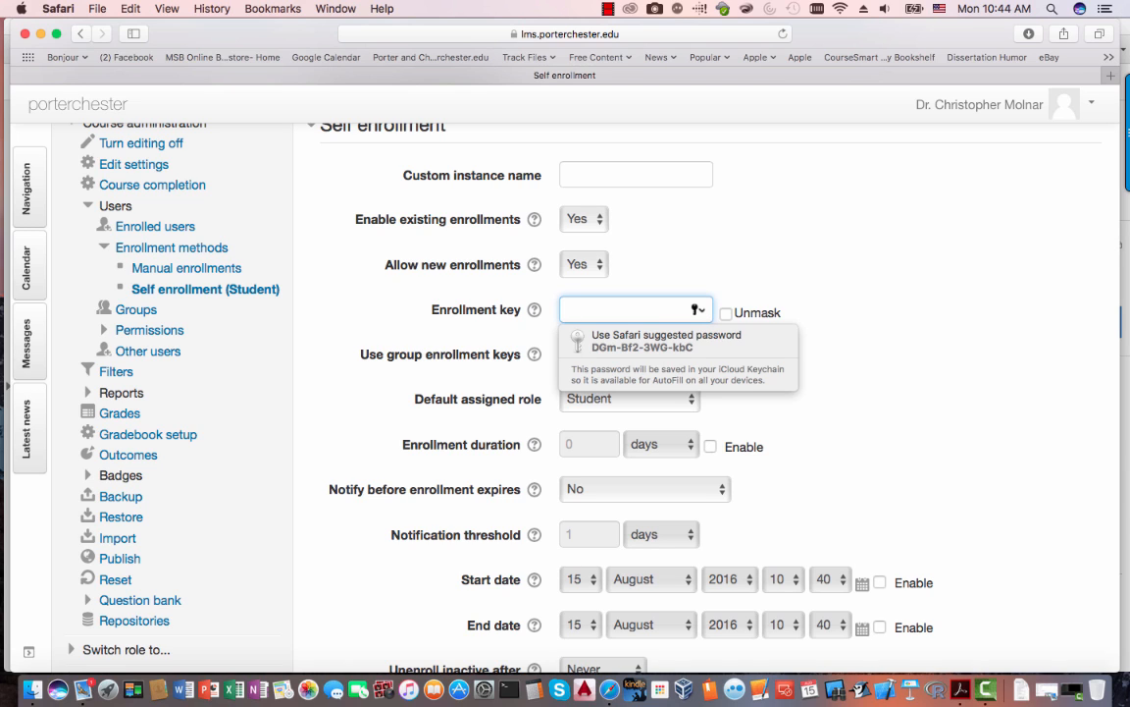
{"action": "left_click", "coordinate": [725, 313]}
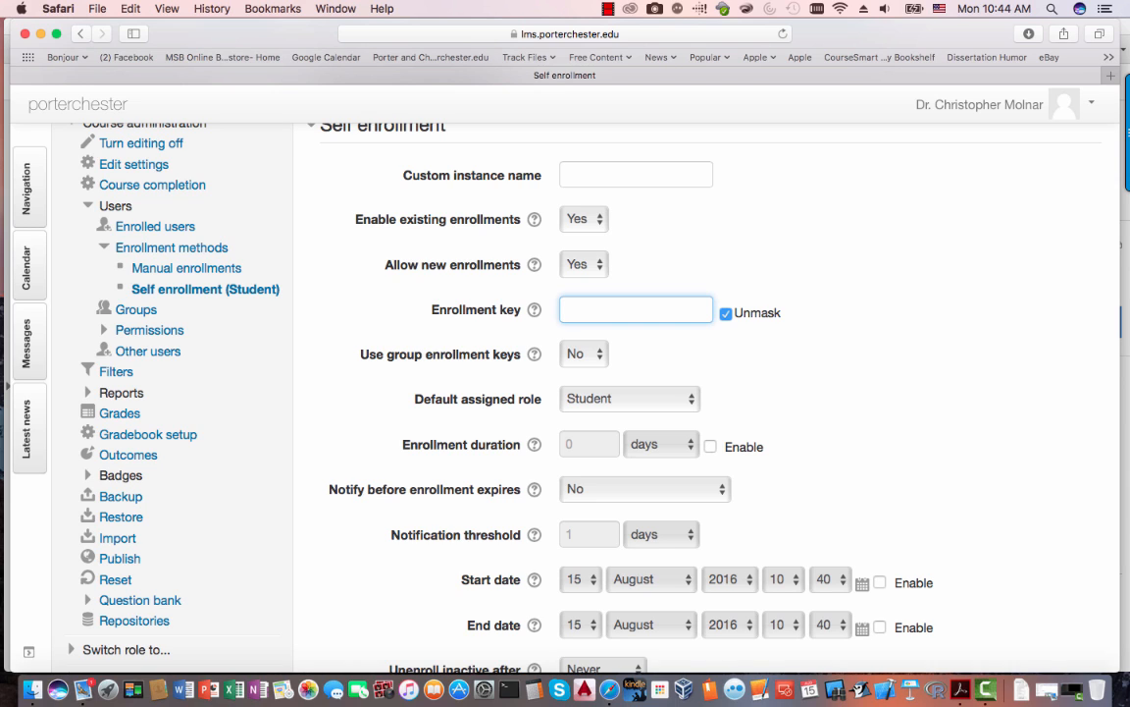
- Type the enrollment key and save the Self enrollment settings
{"action": "scroll", "coordinate": [707, 392], "scroll_direction": "down", "scroll_amount": 10}
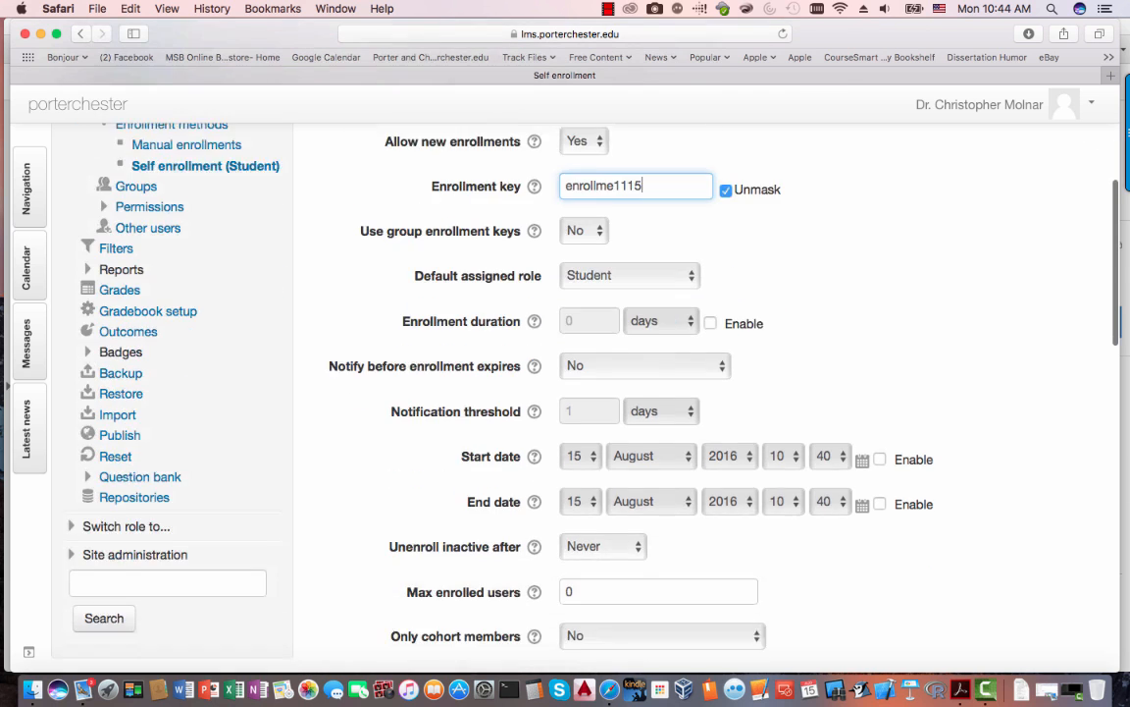
{"action": "scroll", "coordinate": [576, 357], "scroll_direction": "down", "scroll_amount": 2}
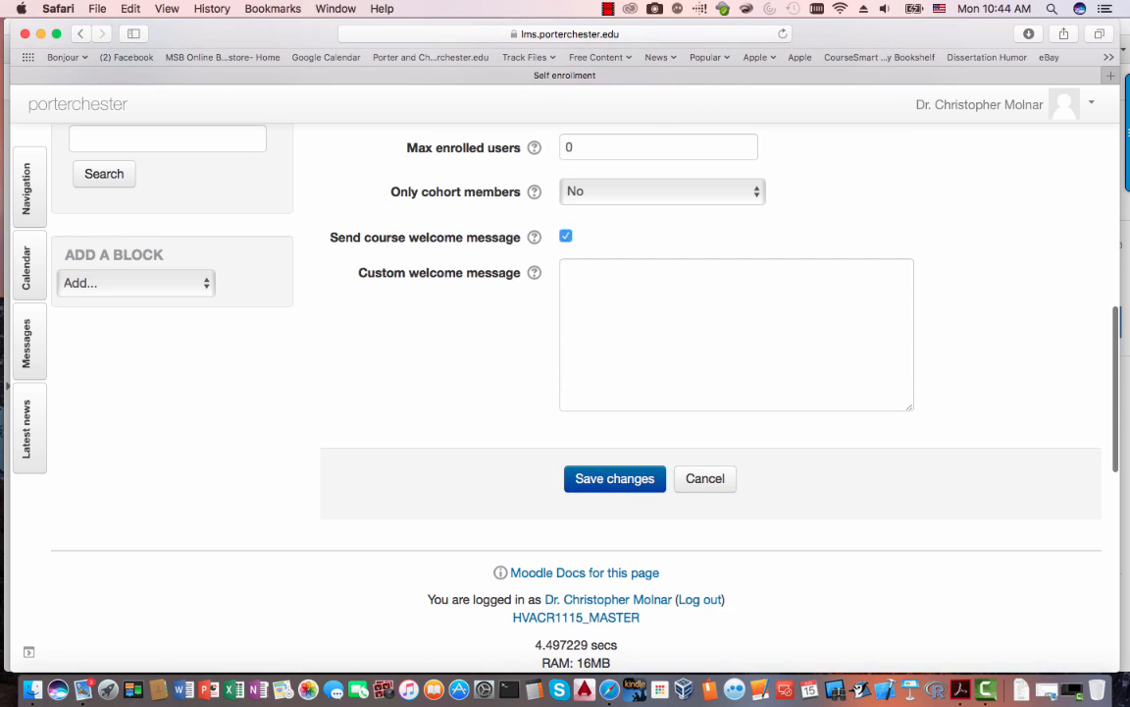
{"action": "key", "text": "Return"}
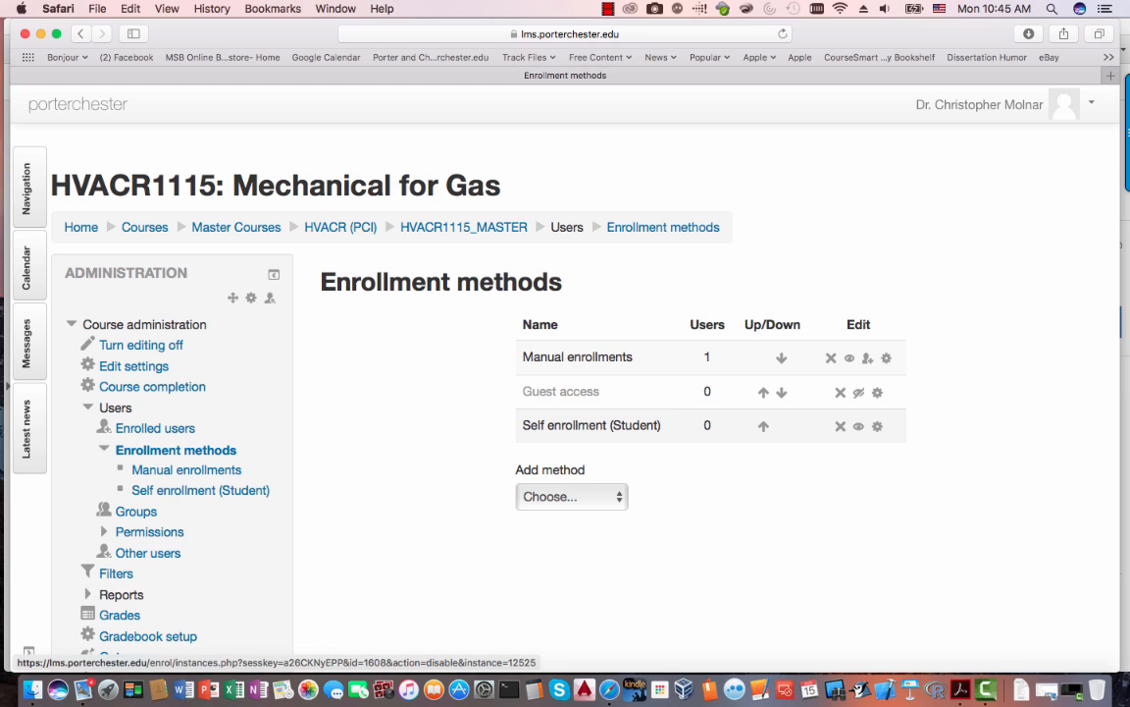
- Verify the saved enrollment key unmasked in Self enrollment settings and save again
{"action": "left_click", "coordinate": [877, 426]}
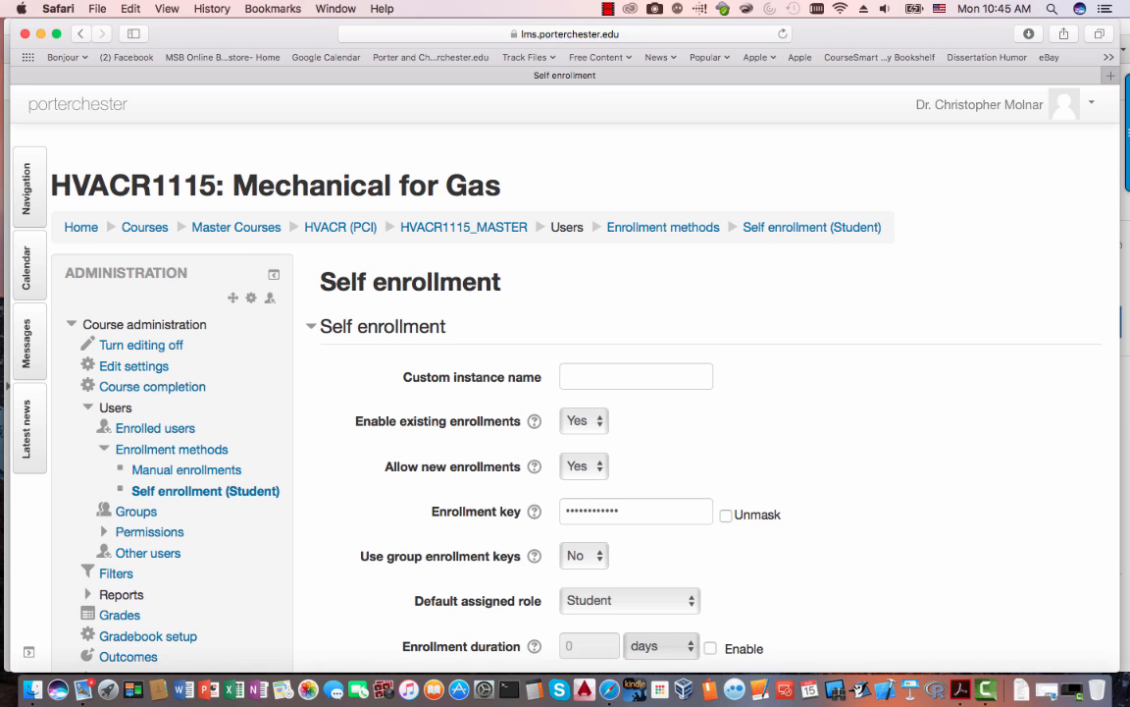
{"action": "left_click", "coordinate": [726, 514]}
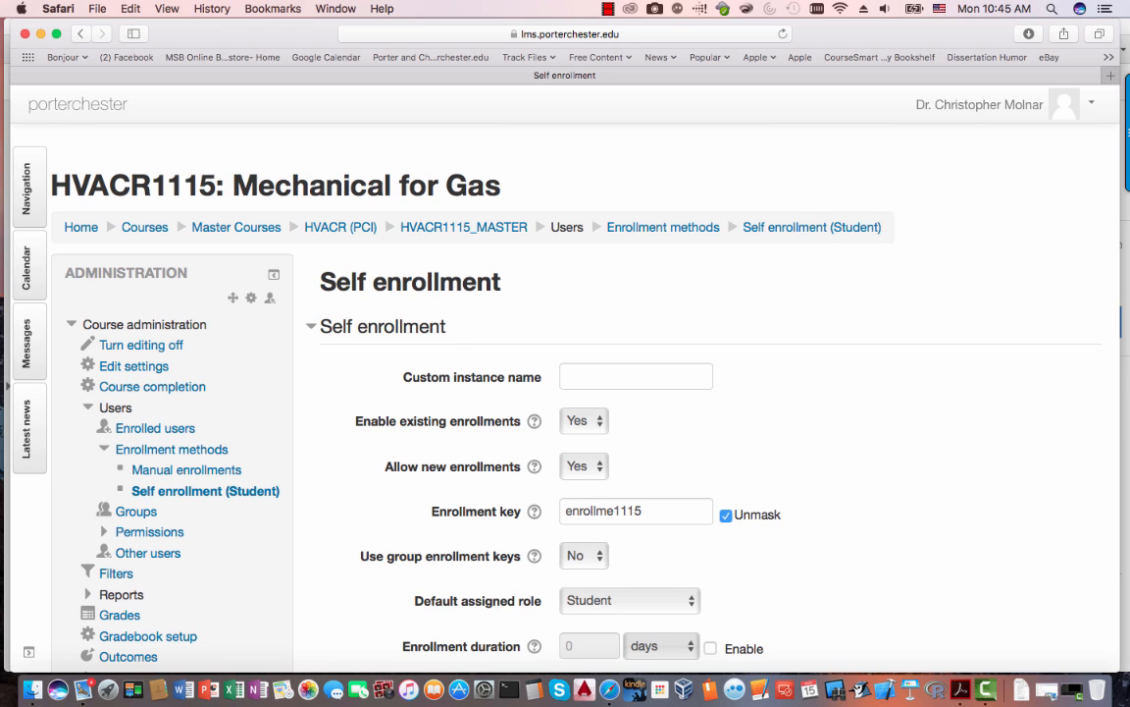
{"action": "scroll", "coordinate": [576, 392], "scroll_direction": "down", "scroll_amount": 2}
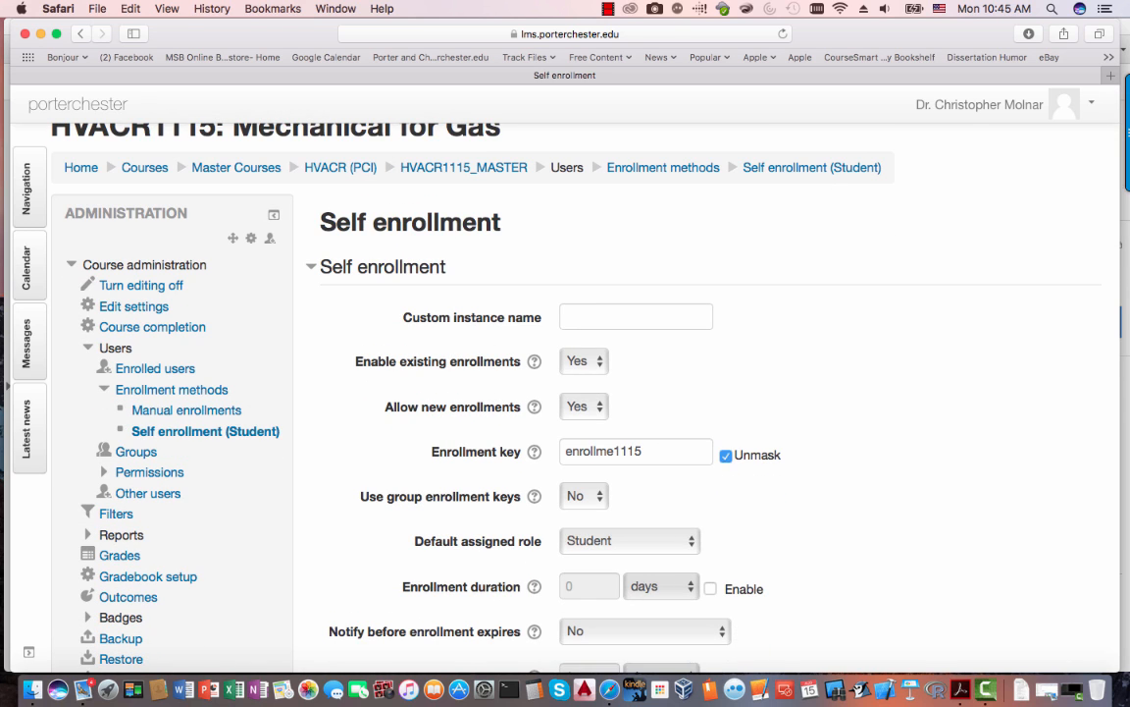
{"action": "scroll", "coordinate": [576, 392], "scroll_direction": "down", "scroll_amount": 5}
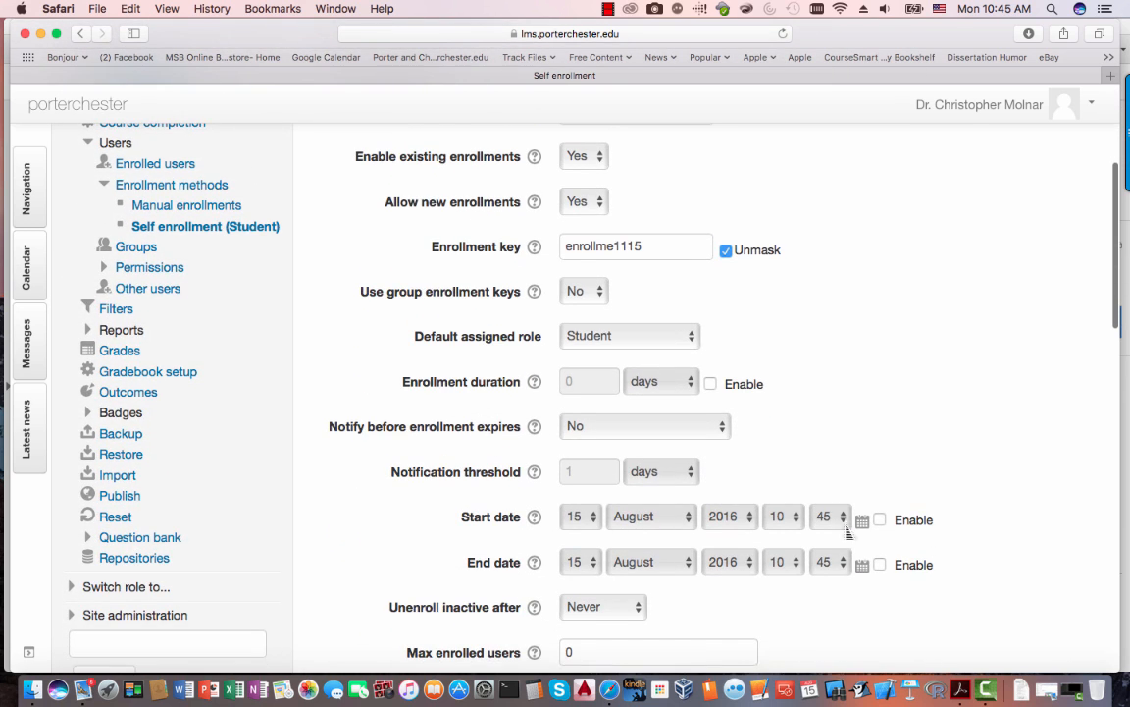
{"action": "scroll", "coordinate": [576, 393], "scroll_direction": "down", "scroll_amount": 10}
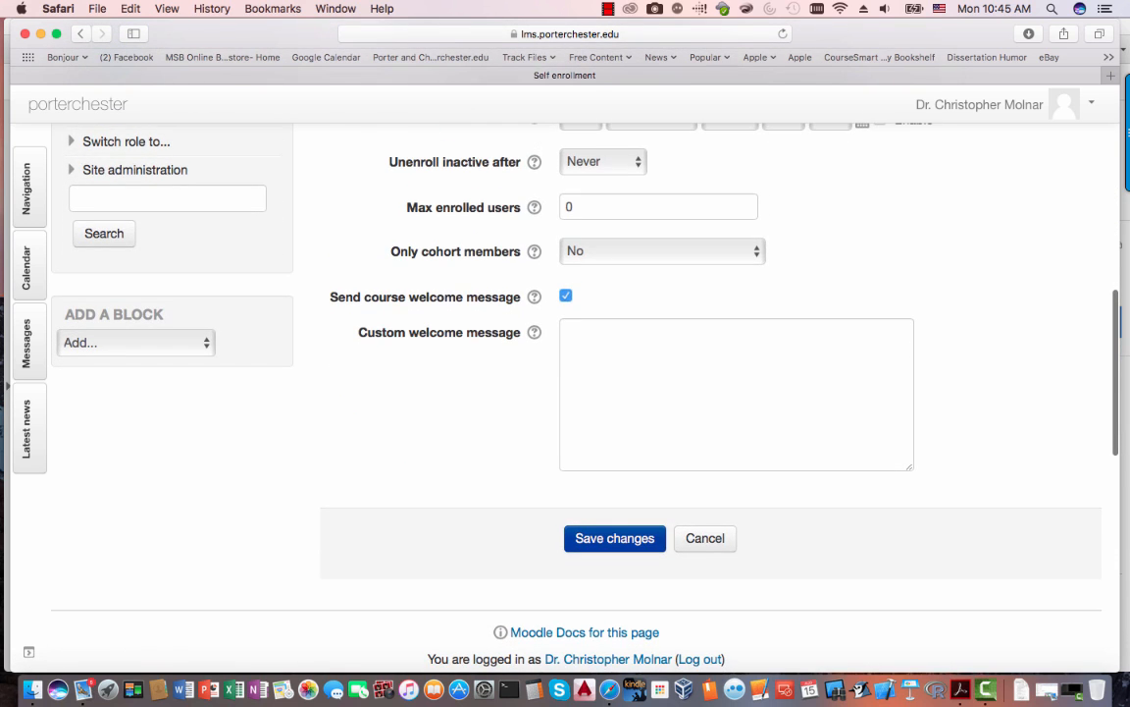
{"action": "left_click", "coordinate": [615, 538]}
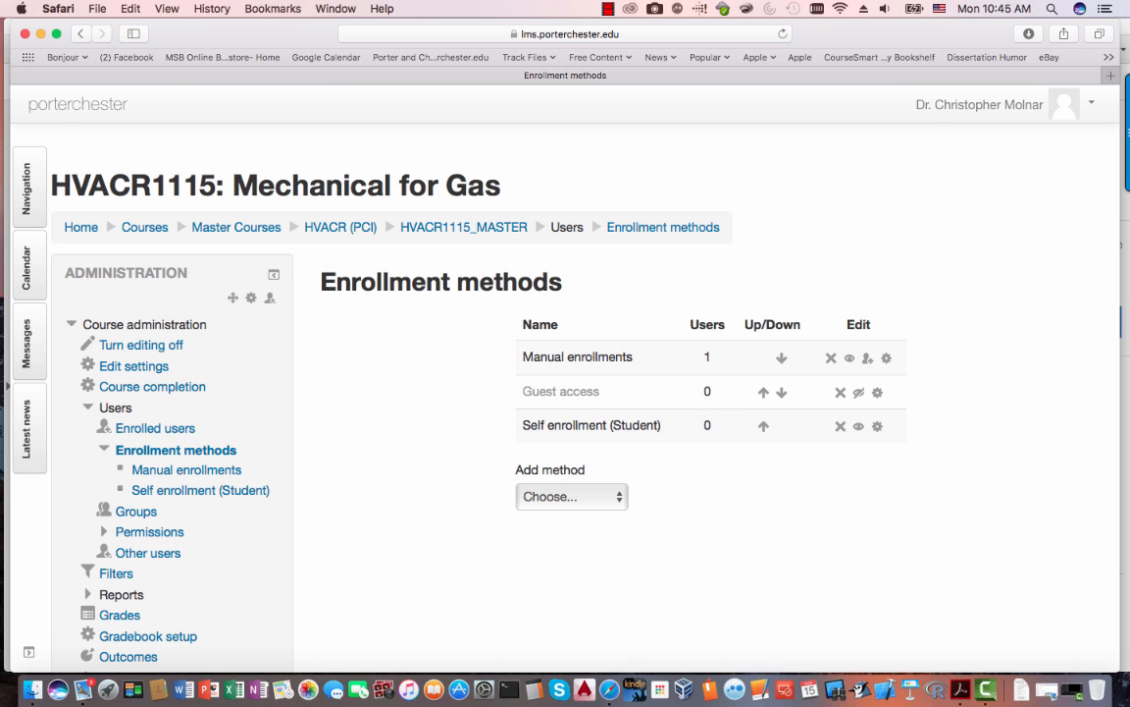
- Tick checklist item 4 about the enrollment key in the PDF
{"action": "left_click", "coordinate": [463, 227]}
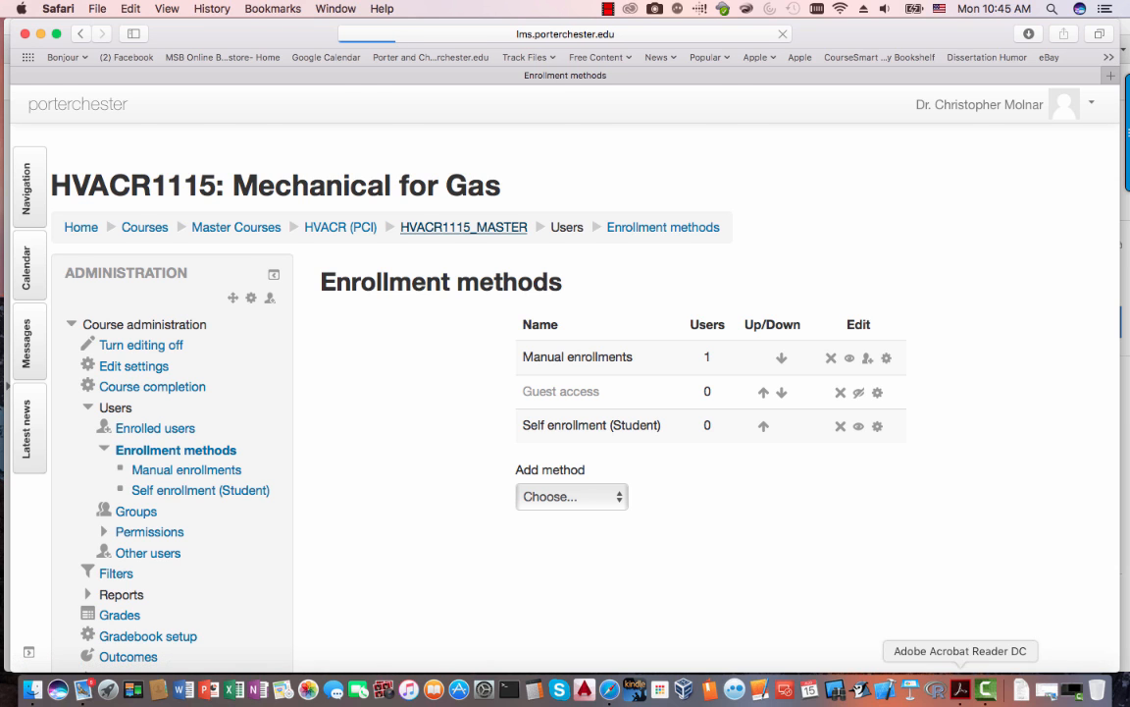
{"action": "left_click", "coordinate": [961, 690]}
{"action": "left_click", "coordinate": [155, 329]}
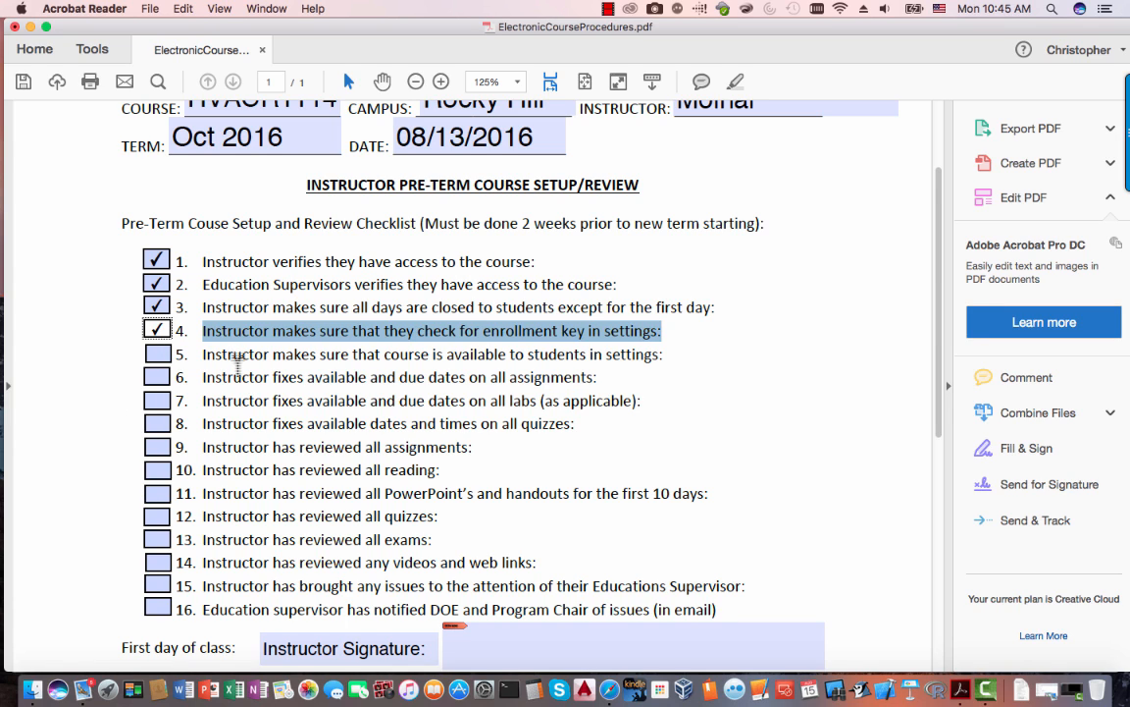
- Highlight the wording of checklist item 5, then go back to the Moodle course page
{"action": "left_click_drag", "start_coordinate": [204, 355], "coordinate": [661, 355]}
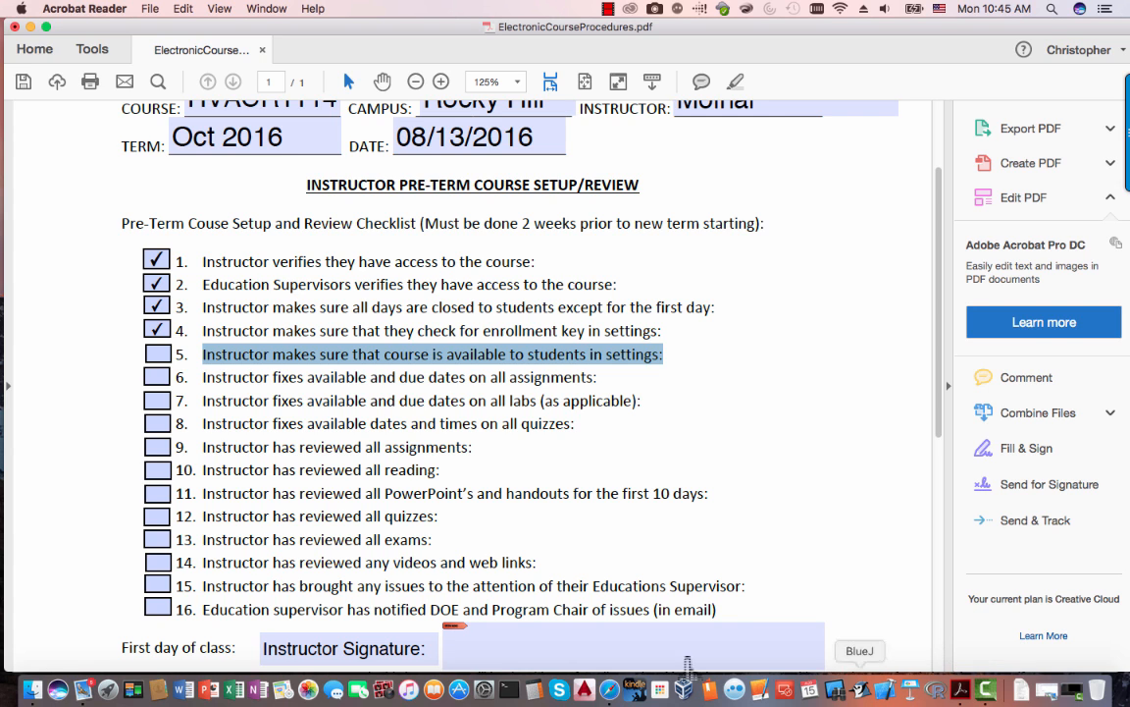
{"action": "left_click", "coordinate": [610, 690]}
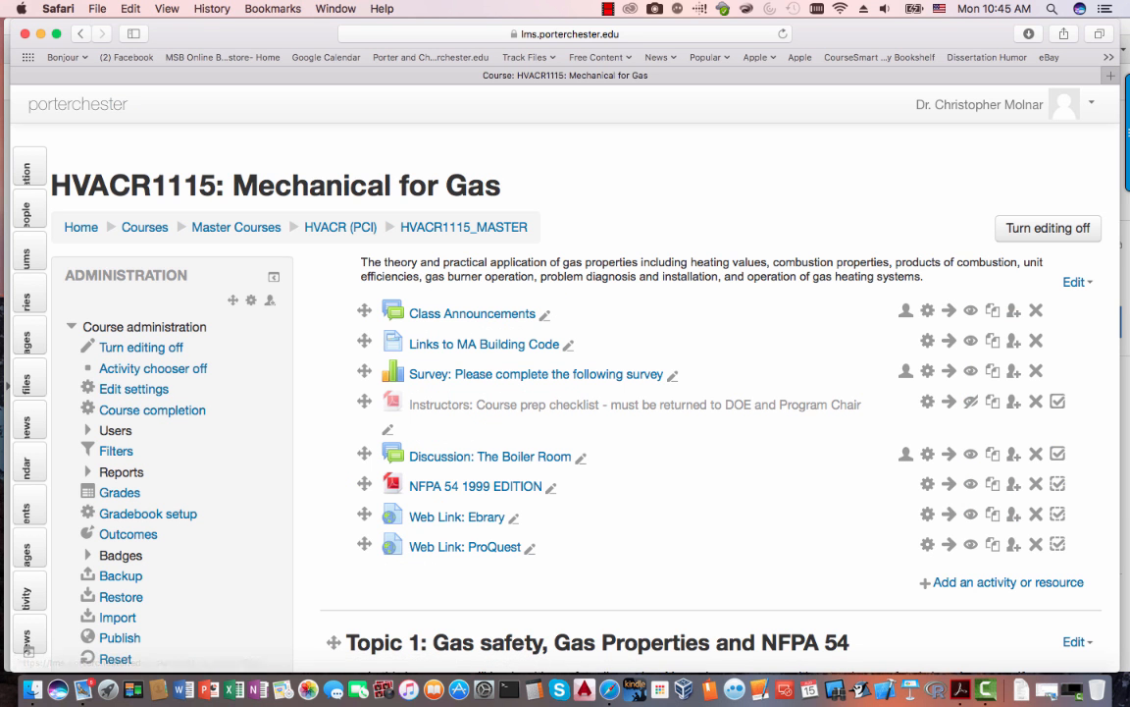
- Open the HVACR1115 course settings, leaving the course start day at 21
{"action": "left_click_drag", "start_coordinate": [169, 390], "coordinate": [99, 389]}
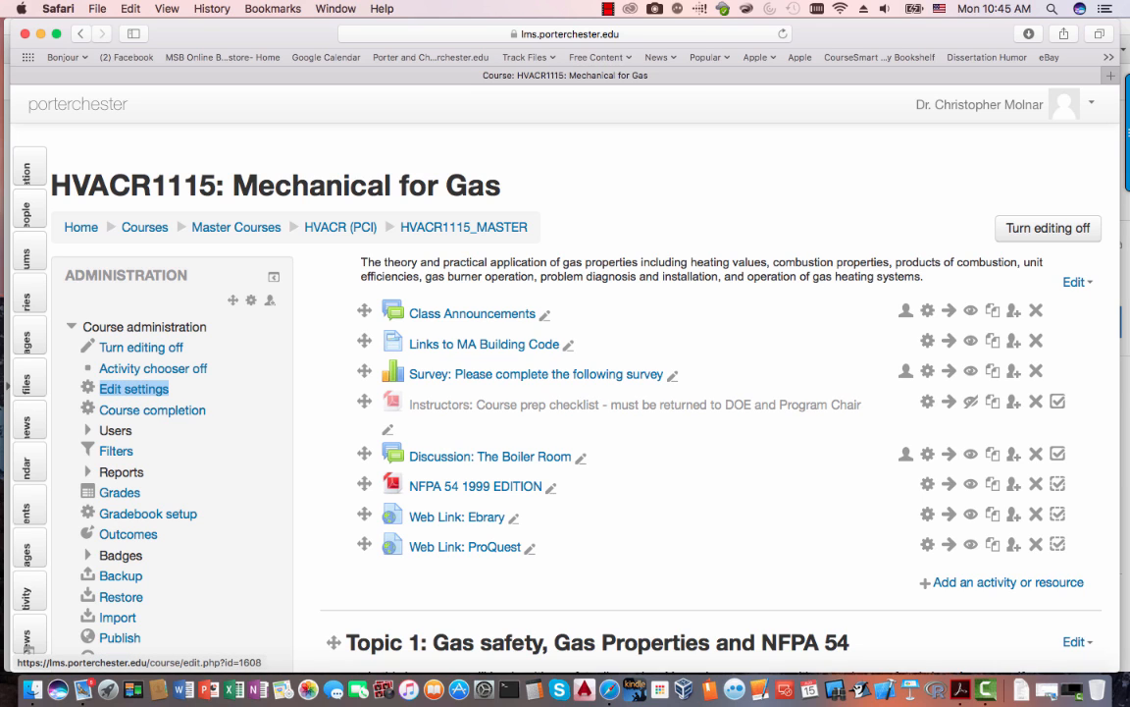
{"action": "left_click", "coordinate": [134, 390]}
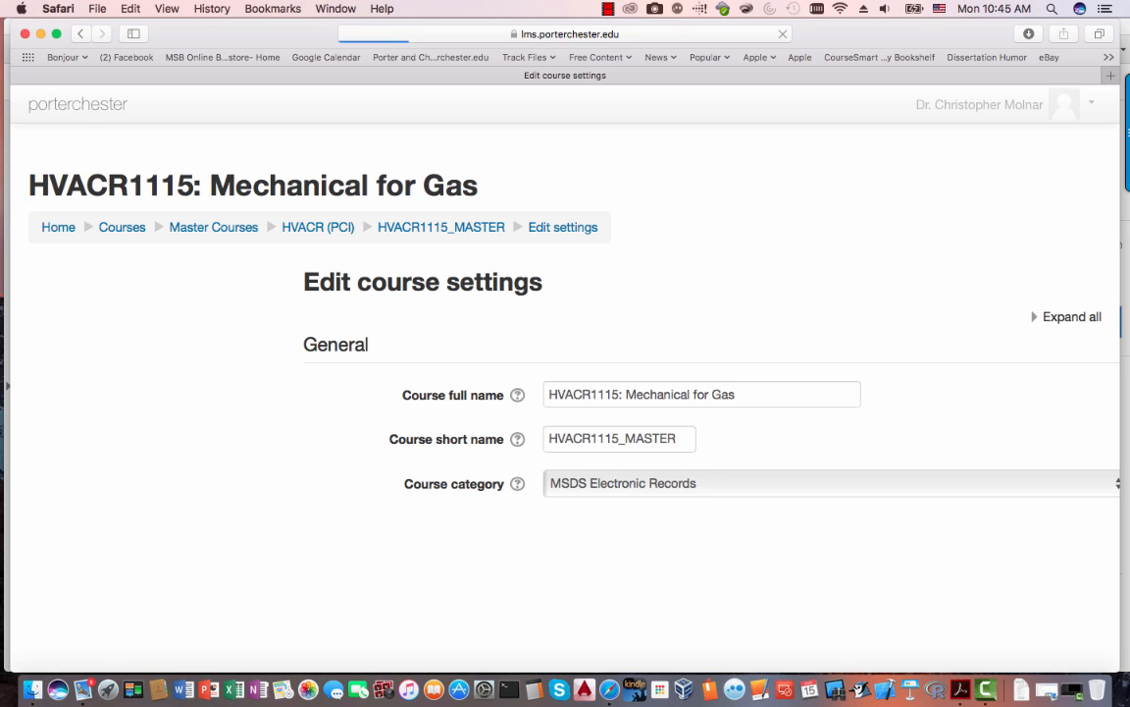
{"action": "scroll", "coordinate": [566, 392], "scroll_direction": "down", "scroll_amount": 3}
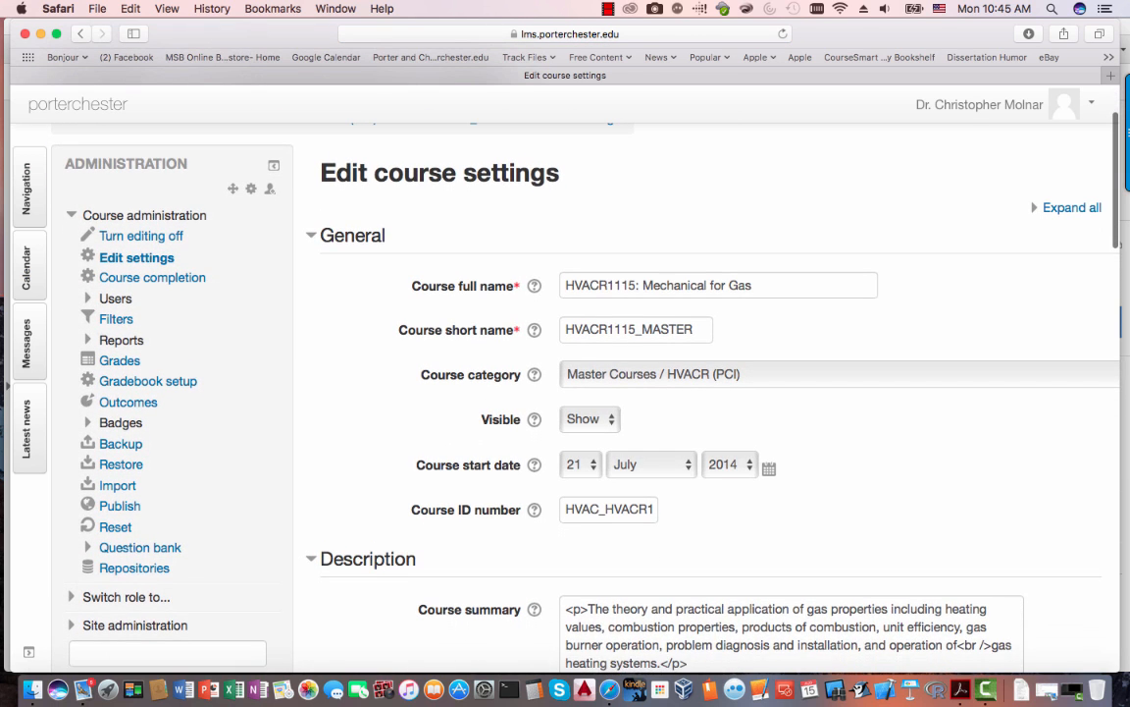
{"action": "left_click", "coordinate": [579, 464]}
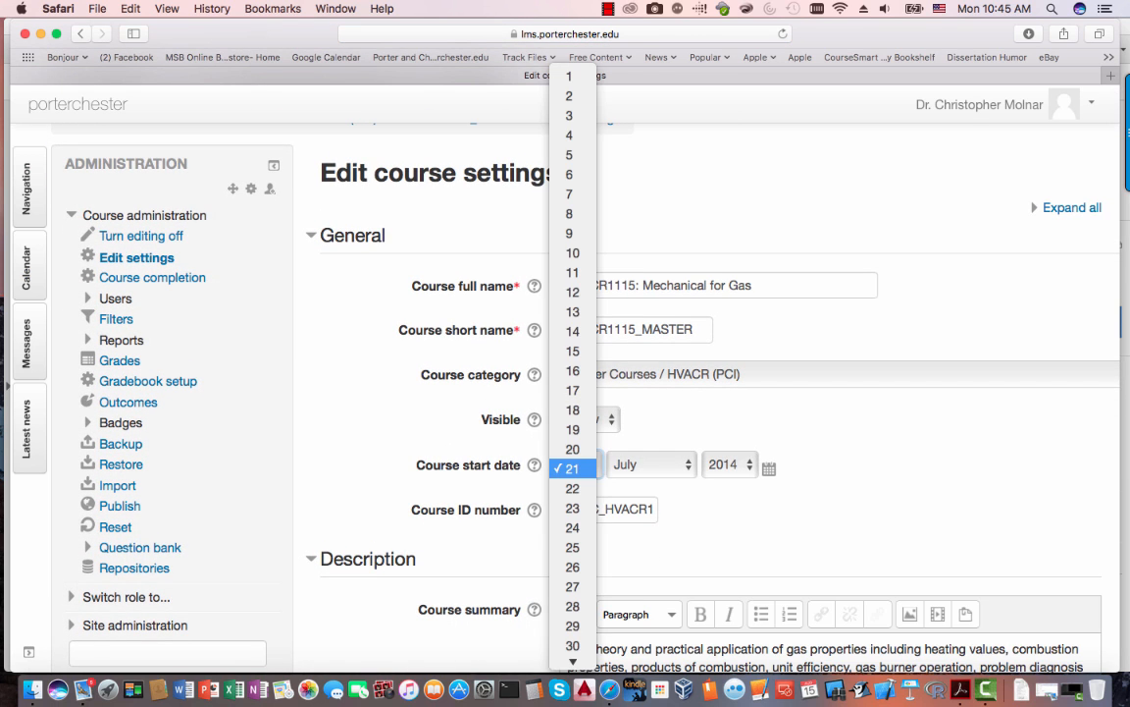
{"action": "left_click", "coordinate": [573, 468]}
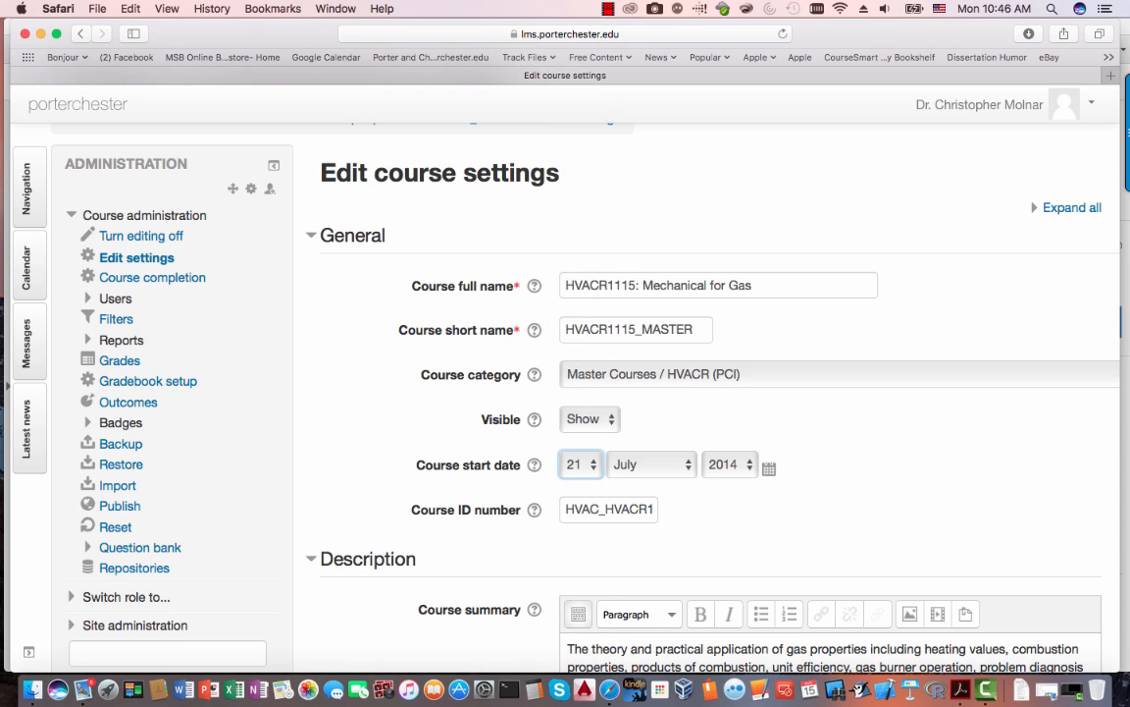
{"action": "left_click", "coordinate": [580, 465]}
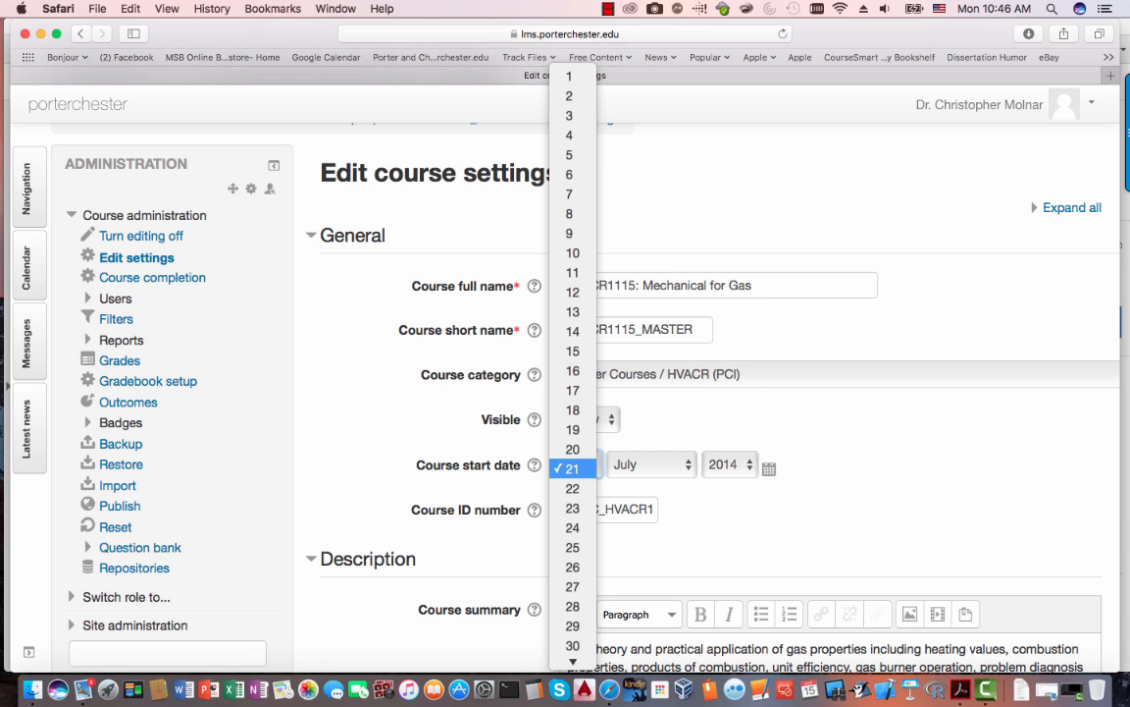
{"action": "key", "text": "Escape"}
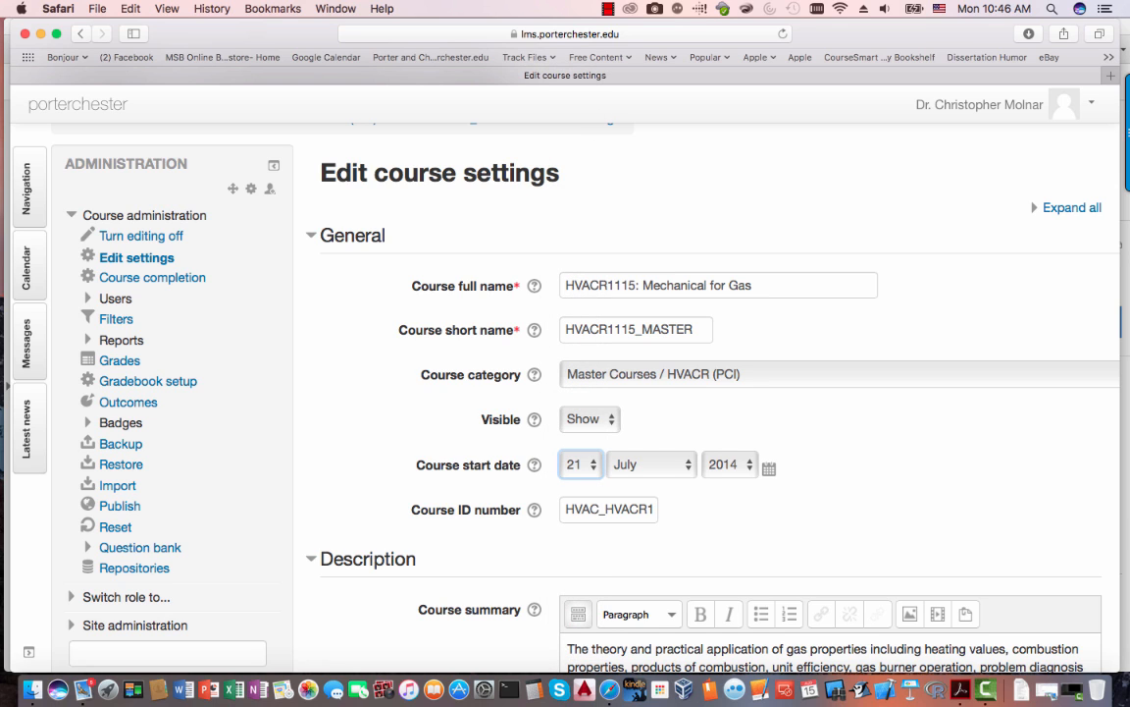
- Expand and review the Course format, Appearance, Files and uploads, Completion tracking and Groups sections
{"action": "scroll", "coordinate": [706, 392], "scroll_direction": "down", "scroll_amount": 1}
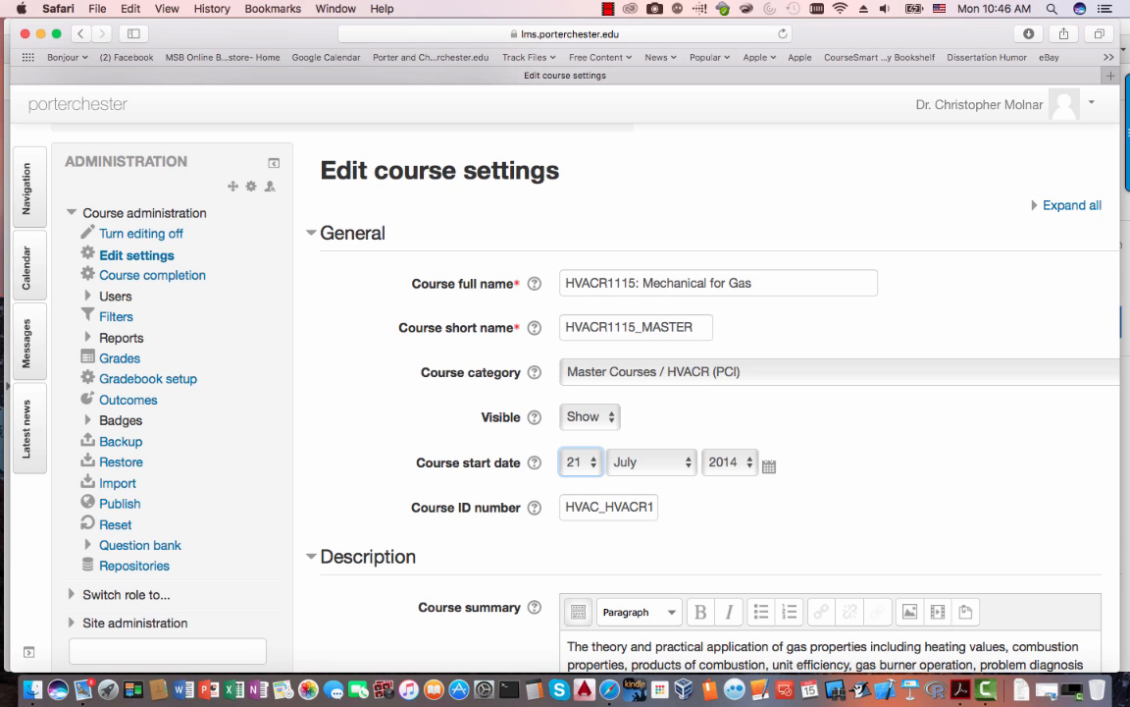
{"action": "scroll", "coordinate": [565, 393], "scroll_direction": "down", "scroll_amount": 5}
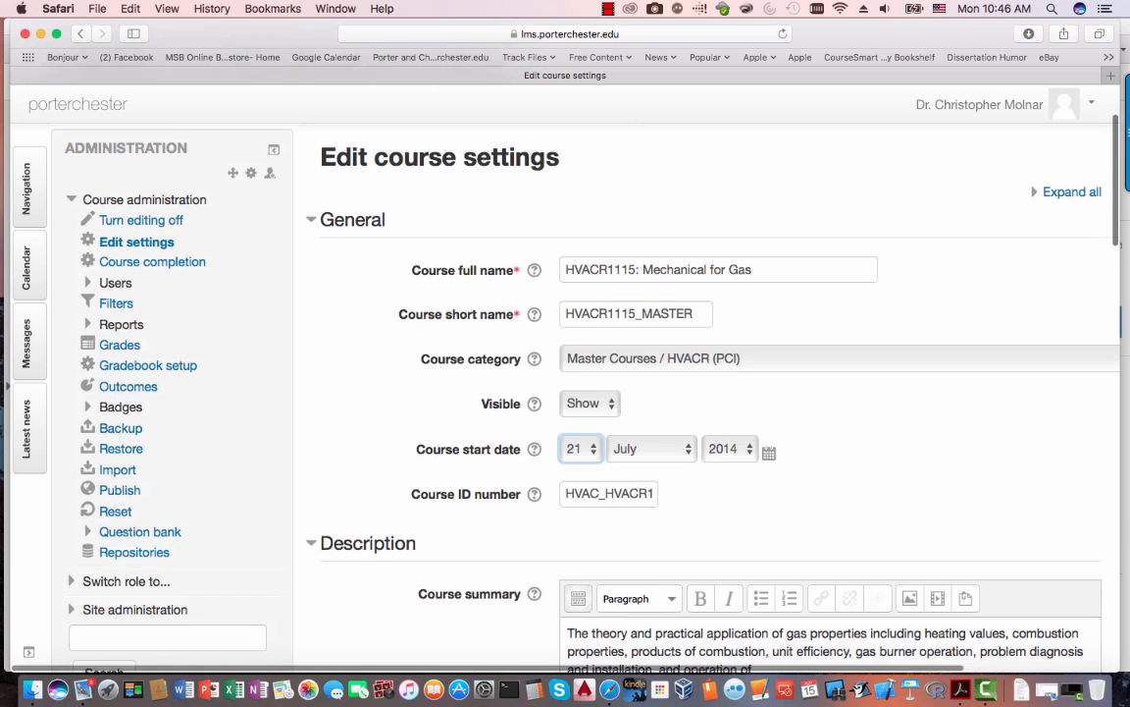
{"action": "scroll", "coordinate": [565, 393], "scroll_direction": "down", "scroll_amount": 12}
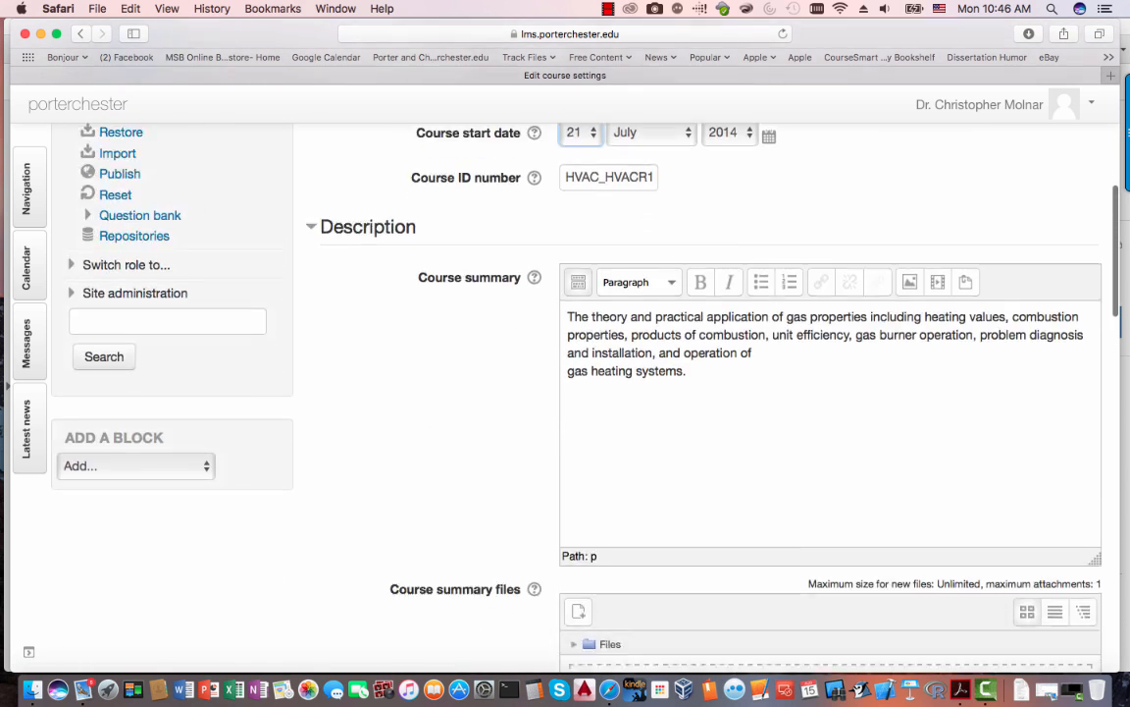
{"action": "scroll", "coordinate": [565, 392], "scroll_direction": "up", "scroll_amount": 16}
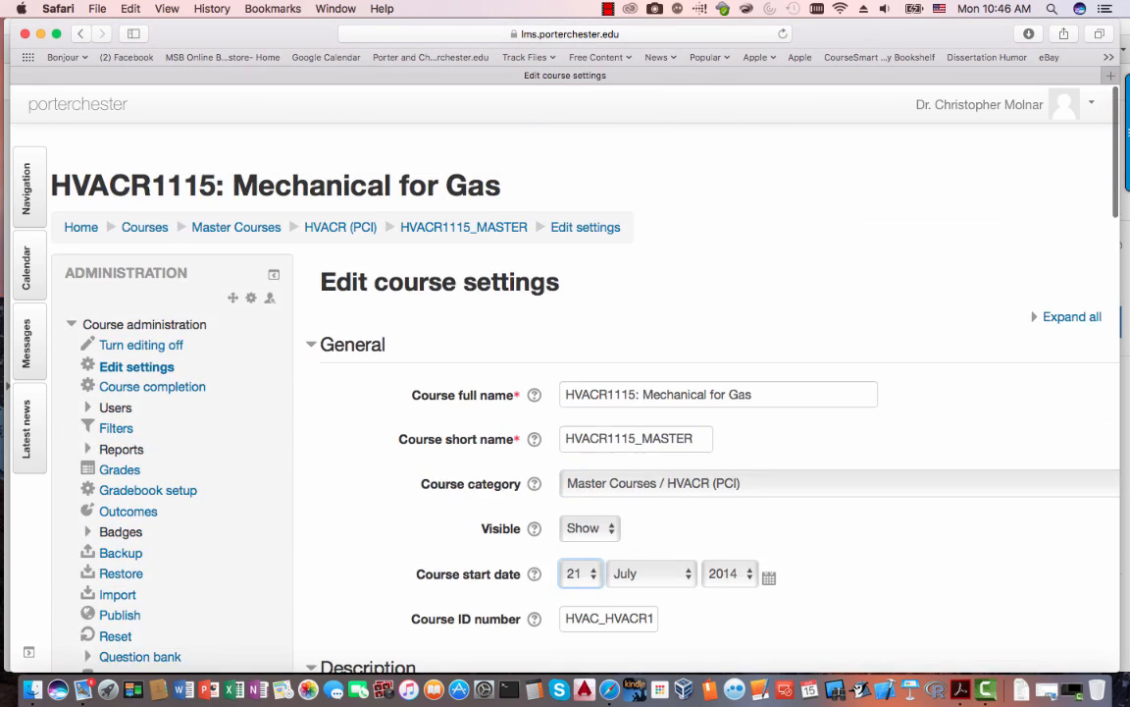
{"action": "scroll", "coordinate": [565, 393], "scroll_direction": "down", "scroll_amount": 20}
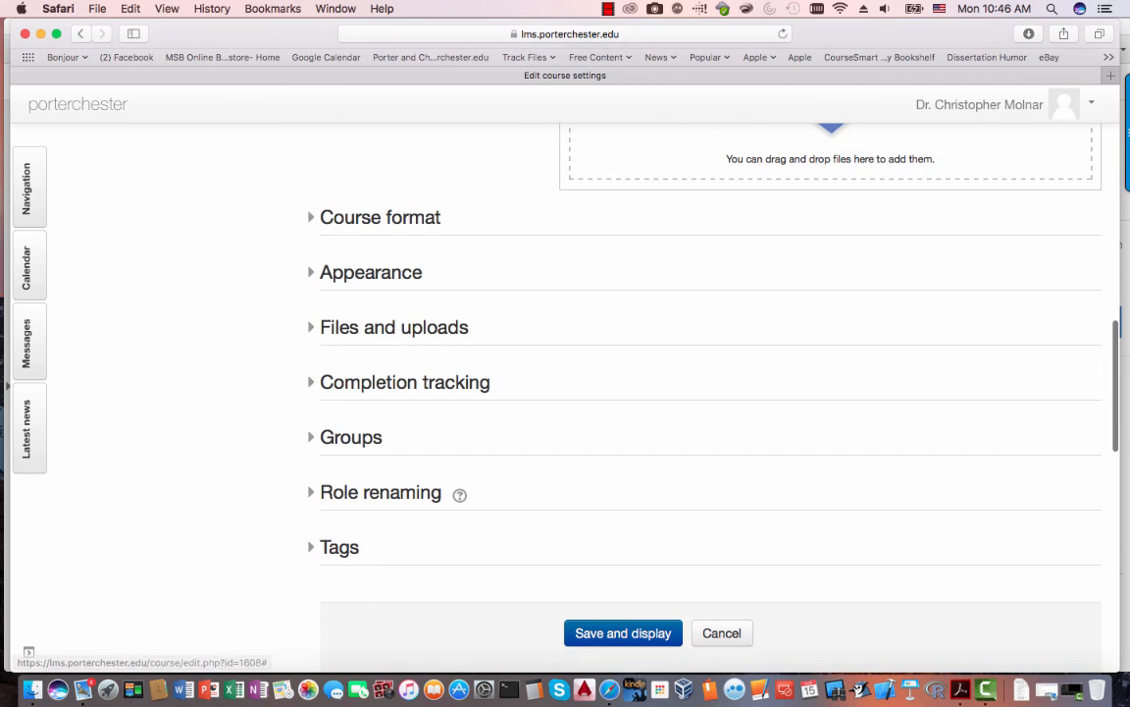
{"action": "left_click", "coordinate": [380, 217]}
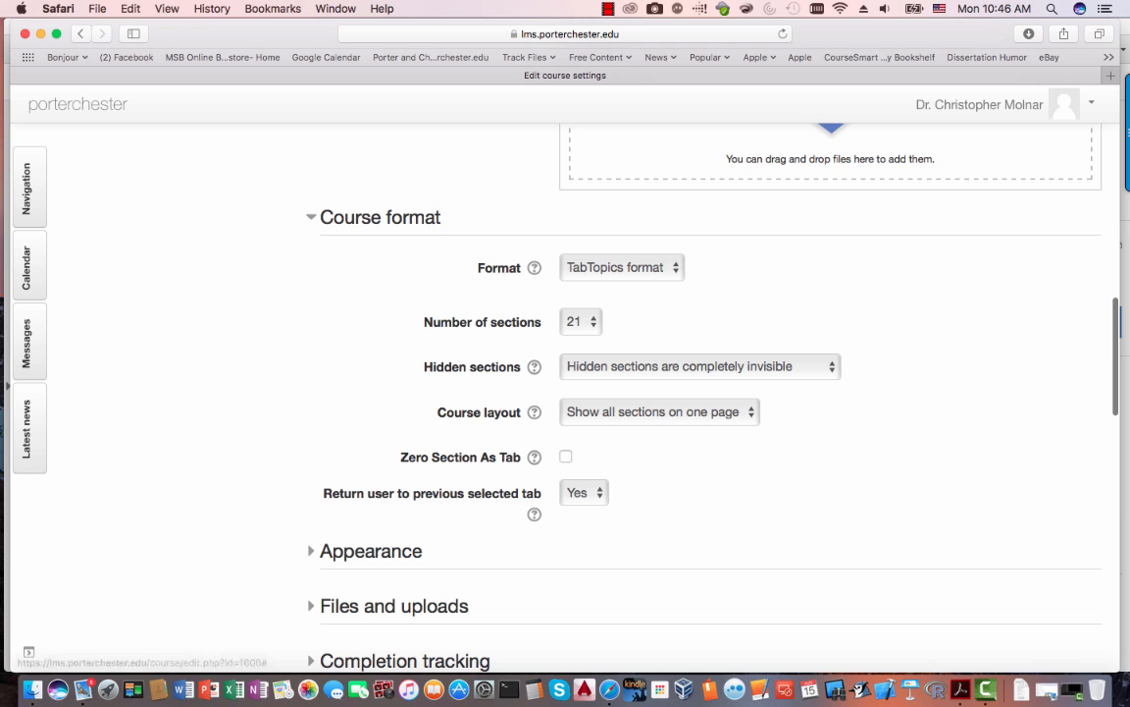
{"action": "left_click", "coordinate": [371, 550]}
{"action": "scroll", "coordinate": [565, 393], "scroll_direction": "down", "scroll_amount": 6}
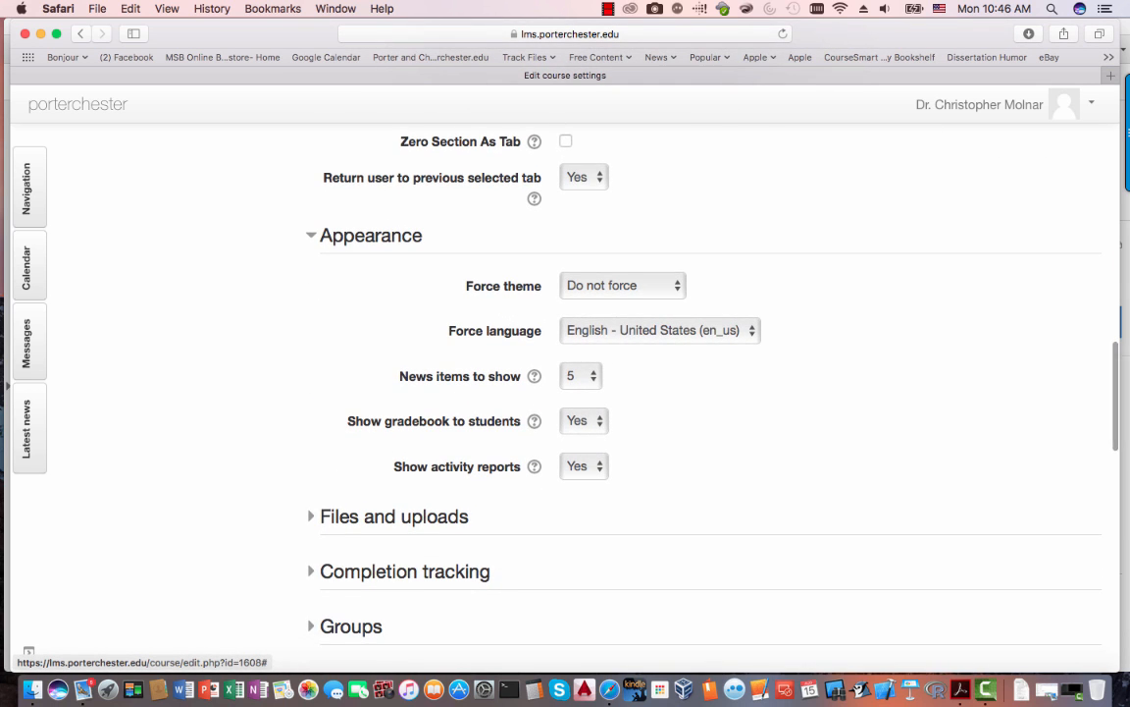
{"action": "left_click", "coordinate": [394, 516]}
{"action": "scroll", "coordinate": [393, 517], "scroll_direction": "down", "scroll_amount": 3}
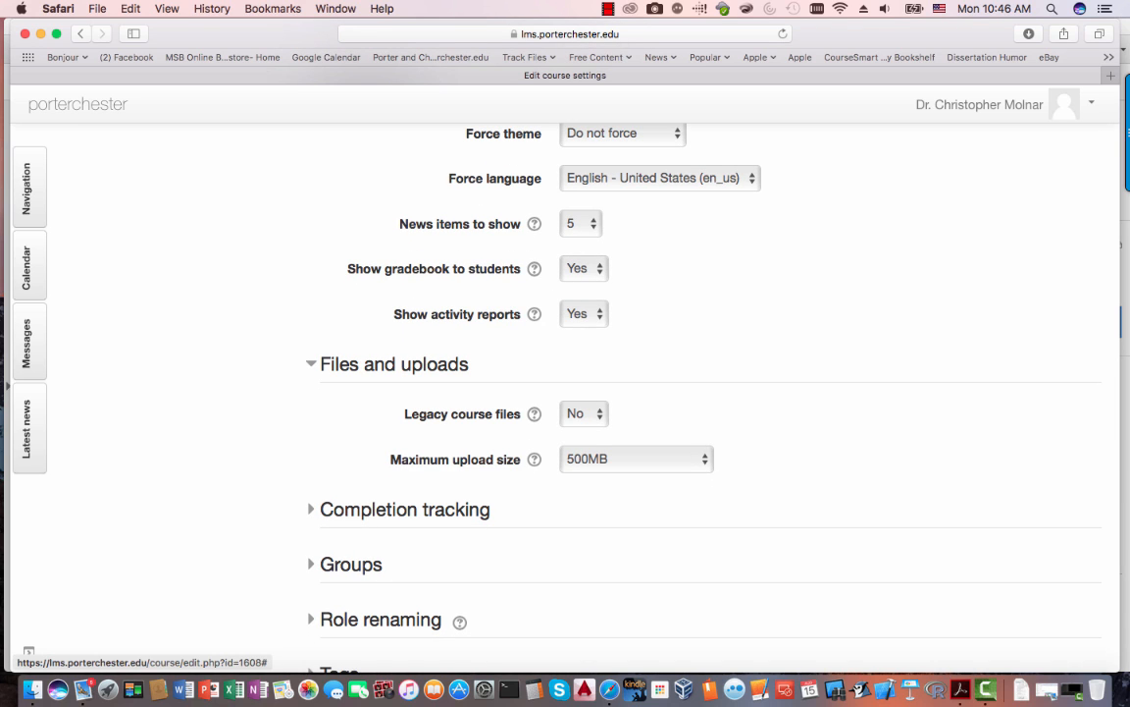
{"action": "left_click", "coordinate": [404, 510]}
{"action": "scroll", "coordinate": [404, 509], "scroll_direction": "down", "scroll_amount": 3}
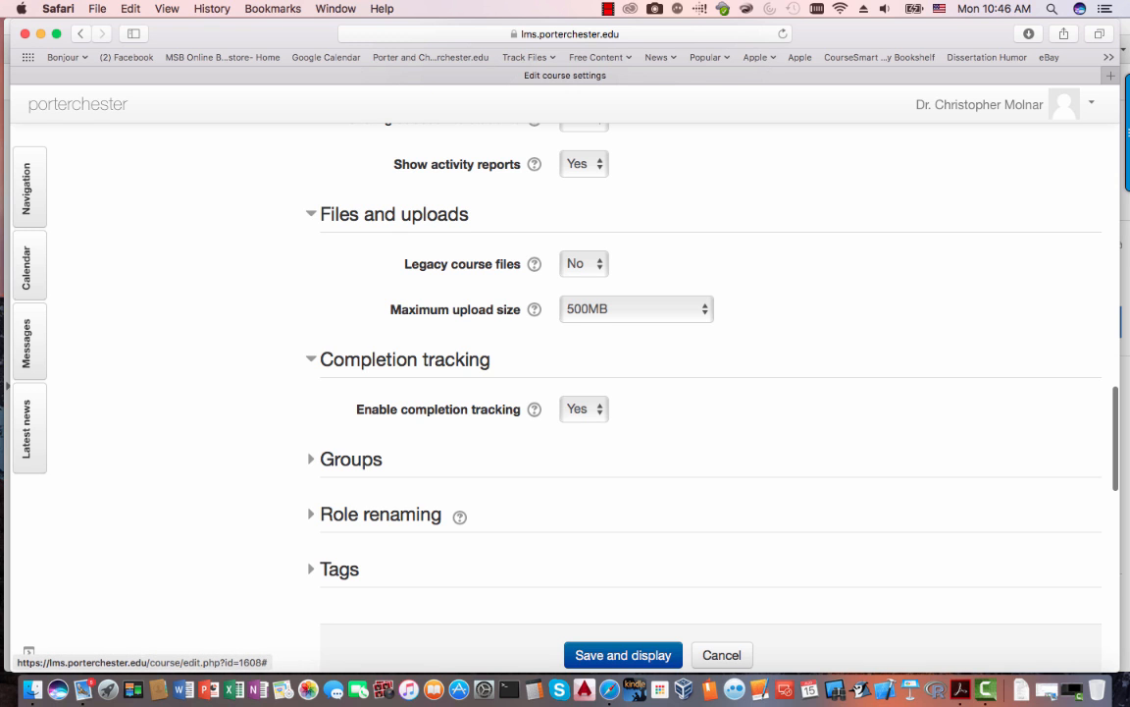
{"action": "left_click", "coordinate": [350, 459]}
{"action": "scroll", "coordinate": [351, 460], "scroll_direction": "down", "scroll_amount": 3}
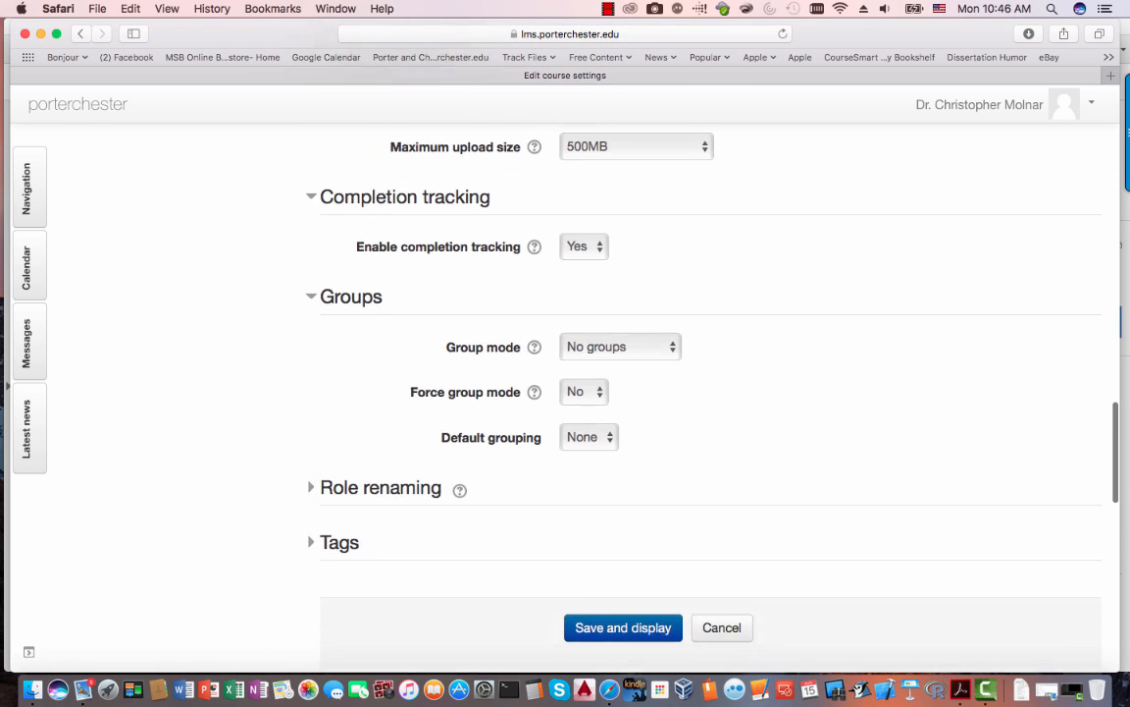
{"action": "scroll", "coordinate": [565, 393], "scroll_direction": "down", "scroll_amount": 1}
{"action": "scroll", "coordinate": [565, 393], "scroll_direction": "up", "scroll_amount": 2}
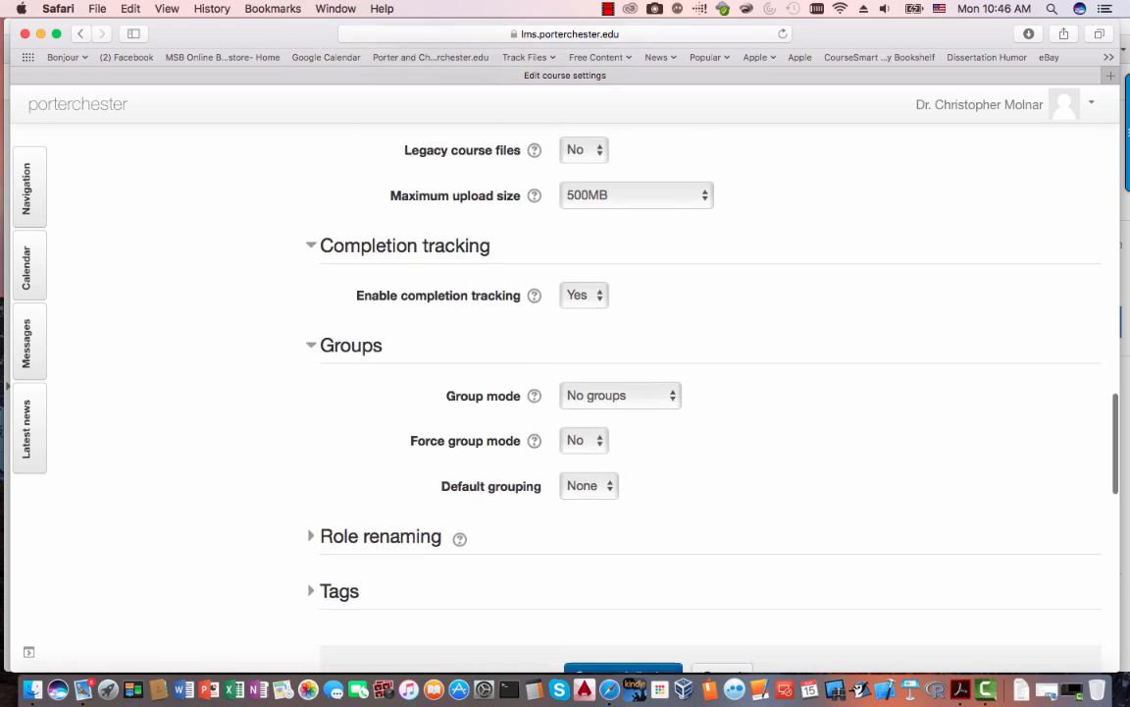
{"action": "scroll", "coordinate": [566, 393], "scroll_direction": "up", "scroll_amount": 8}
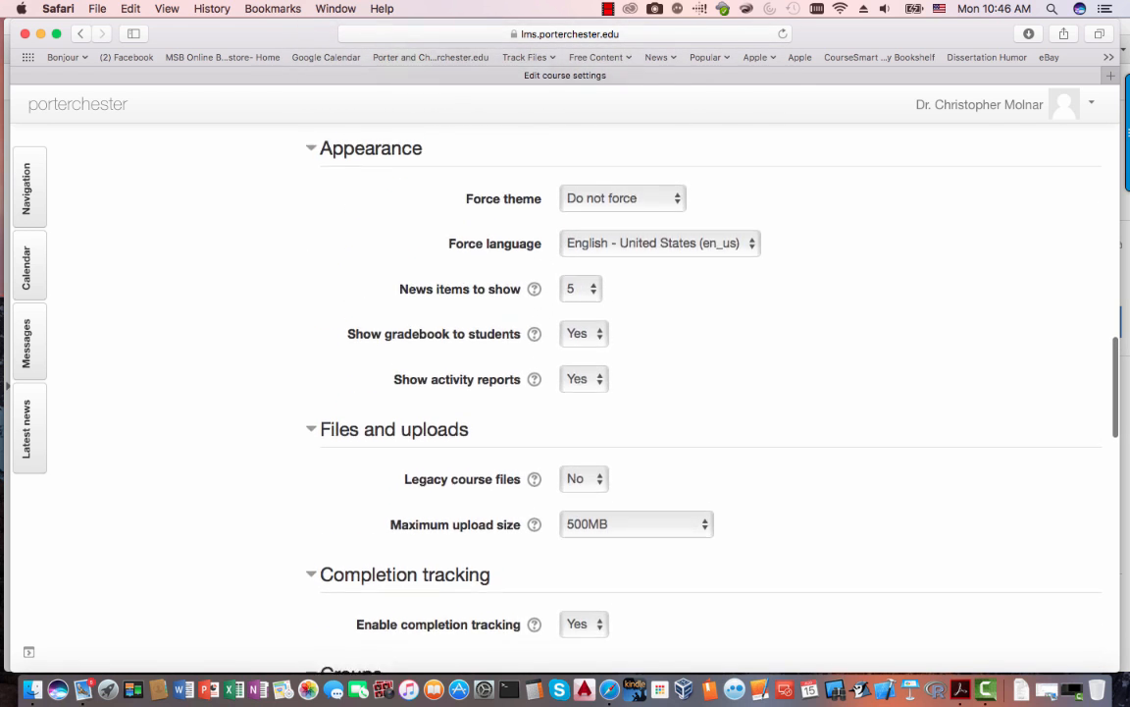
{"action": "scroll", "coordinate": [565, 392], "scroll_direction": "up", "scroll_amount": 10}
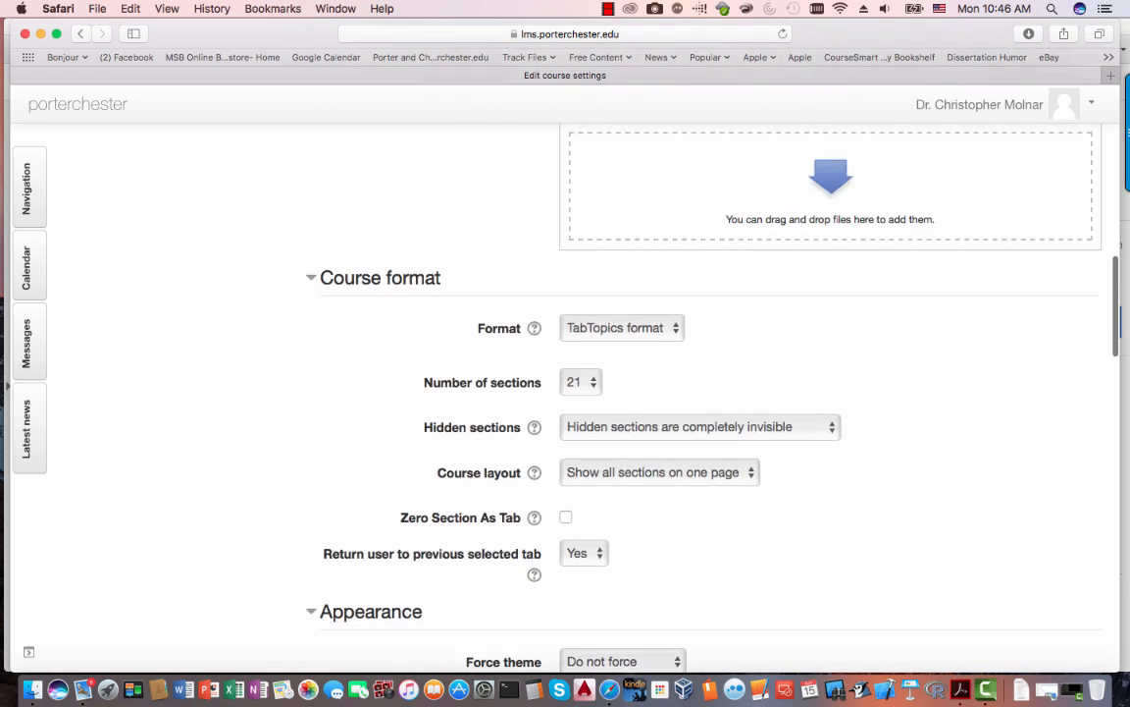
{"action": "scroll", "coordinate": [566, 392], "scroll_direction": "up", "scroll_amount": 2}
{"action": "scroll", "coordinate": [565, 392], "scroll_direction": "down", "scroll_amount": 4}
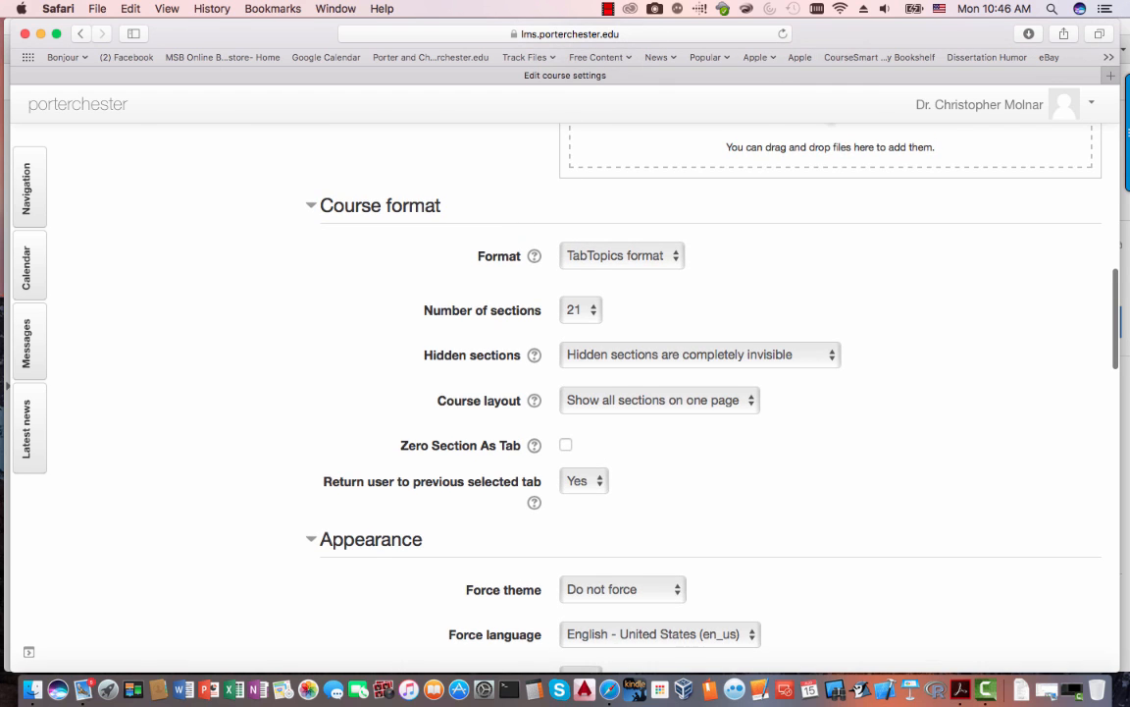
{"action": "scroll", "coordinate": [566, 392], "scroll_direction": "down", "scroll_amount": 2}
{"action": "scroll", "coordinate": [565, 392], "scroll_direction": "down", "scroll_amount": 3}
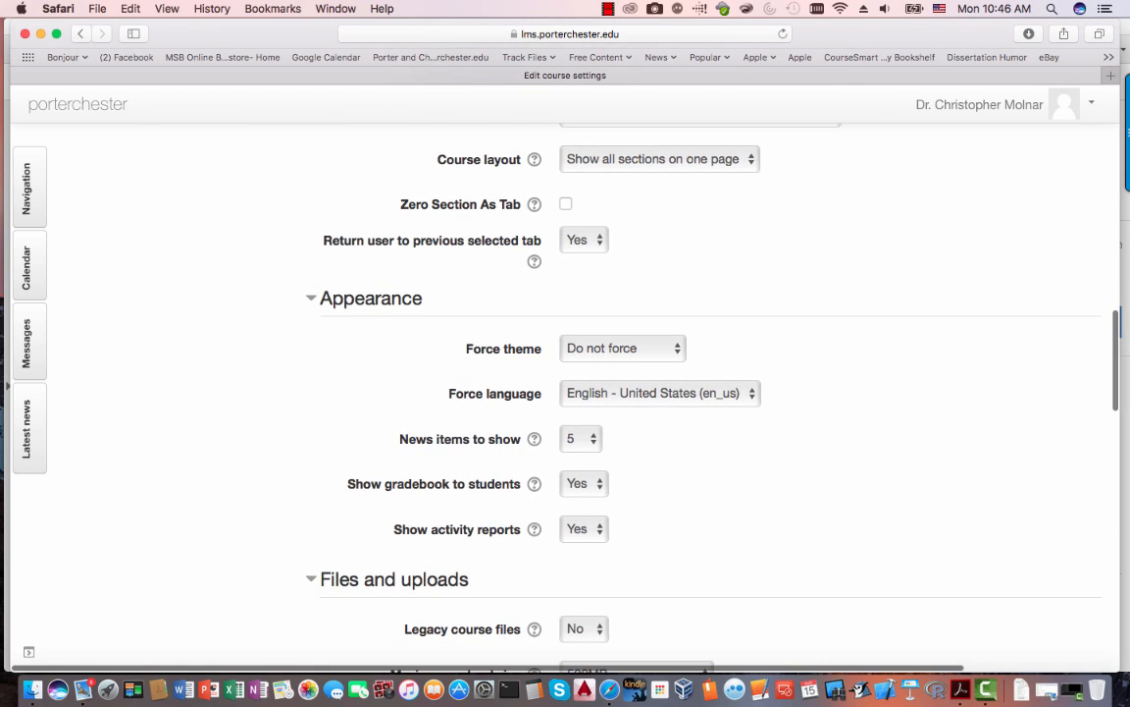
{"action": "scroll", "coordinate": [565, 393], "scroll_direction": "down", "scroll_amount": 10}
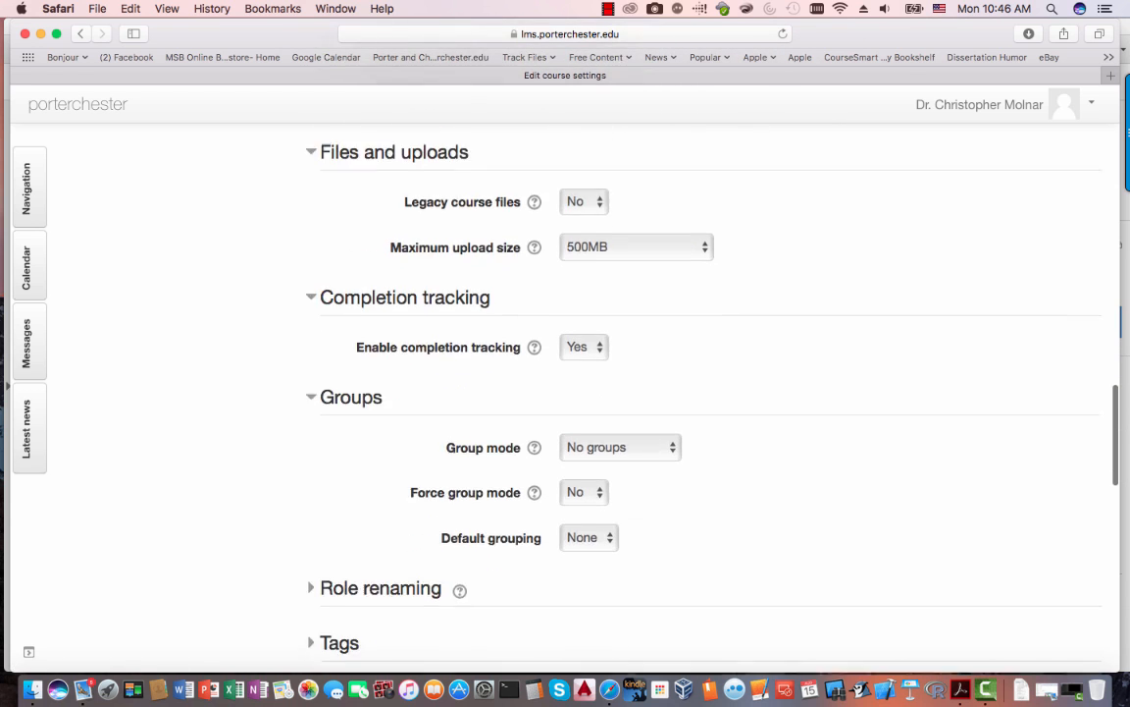
{"action": "scroll", "coordinate": [565, 393], "scroll_direction": "down", "scroll_amount": 1}
{"action": "scroll", "coordinate": [565, 393], "scroll_direction": "down", "scroll_amount": 4}
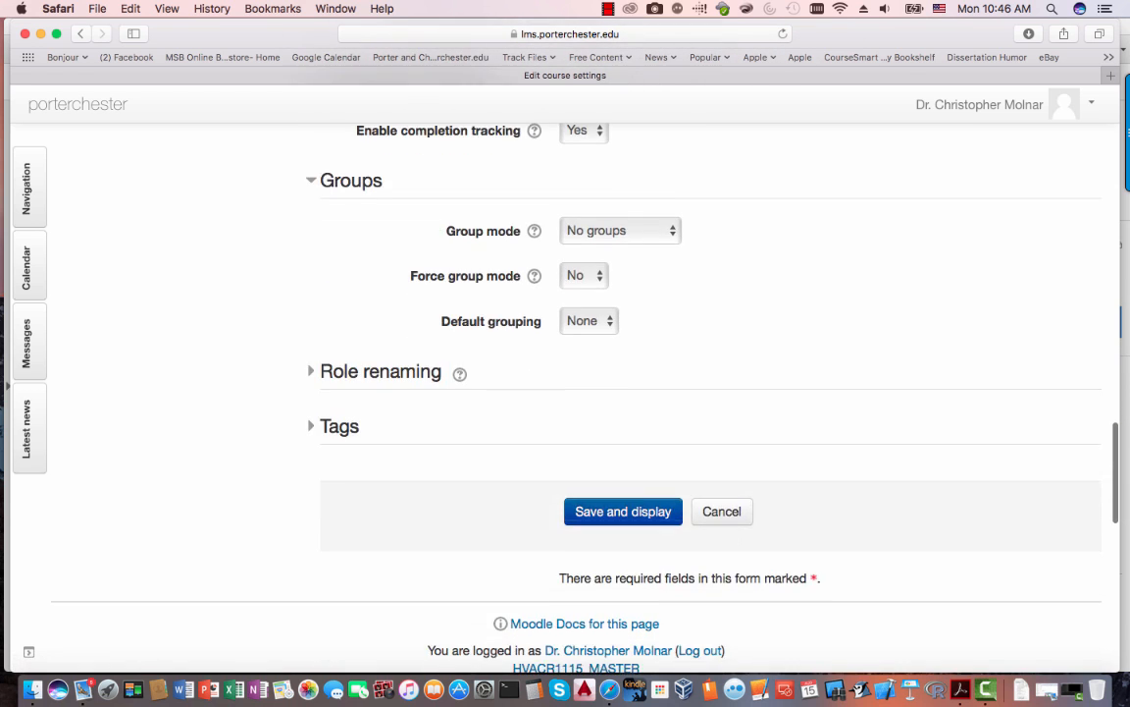
{"action": "scroll", "coordinate": [566, 393], "scroll_direction": "up", "scroll_amount": 10}
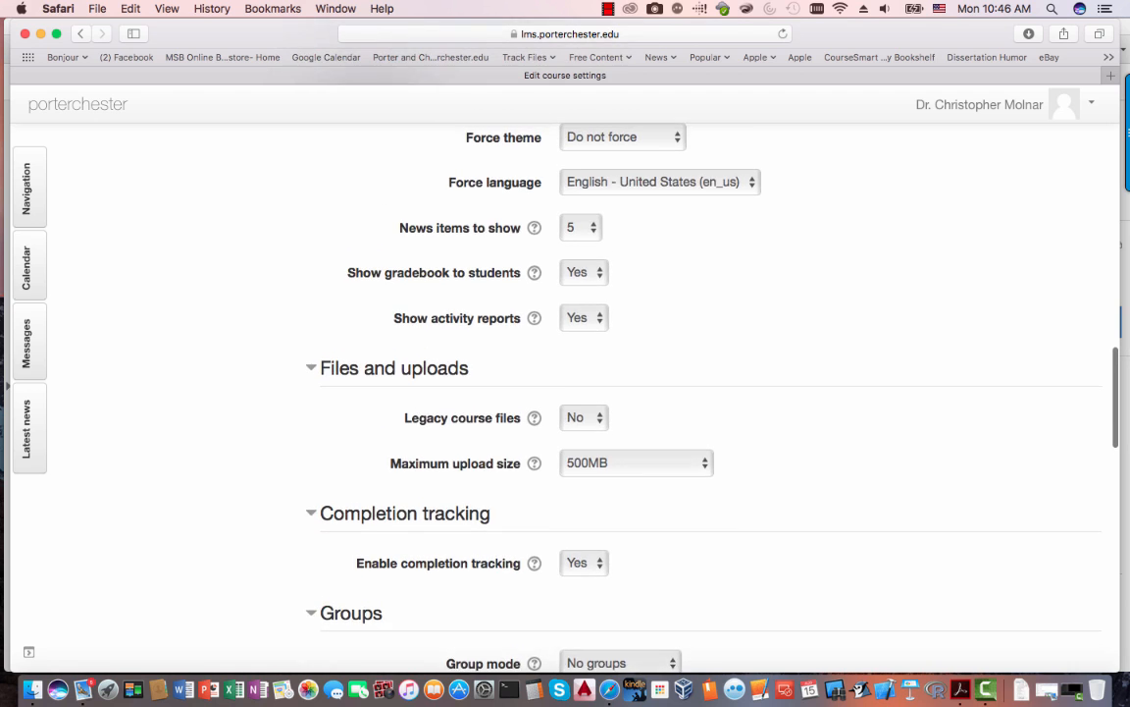
{"action": "scroll", "coordinate": [565, 392], "scroll_direction": "up", "scroll_amount": 12}
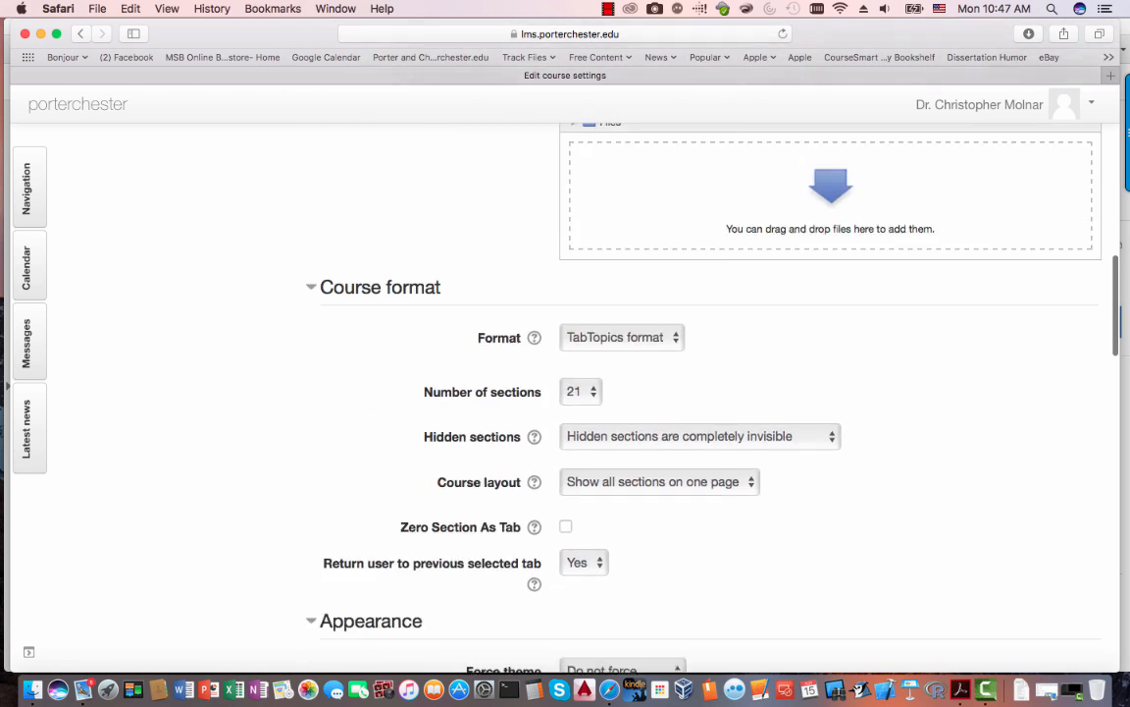
{"action": "scroll", "coordinate": [565, 392], "scroll_direction": "up", "scroll_amount": 12}
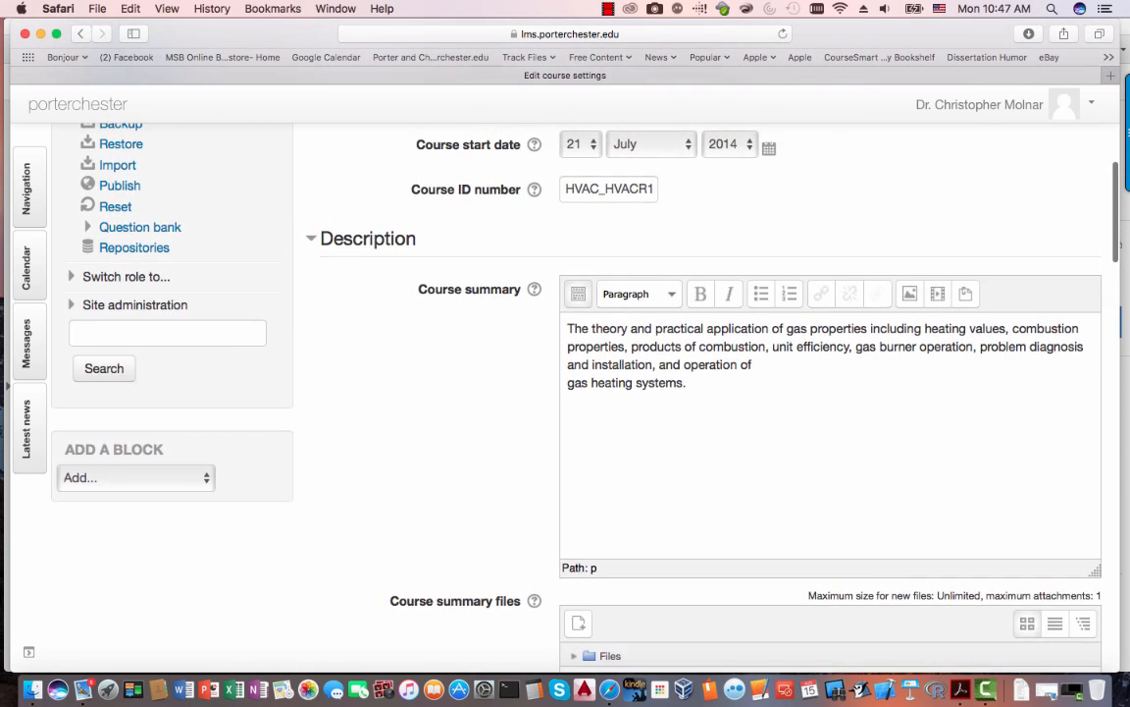
{"action": "scroll", "coordinate": [533, 255], "scroll_direction": "up", "scroll_amount": 4}
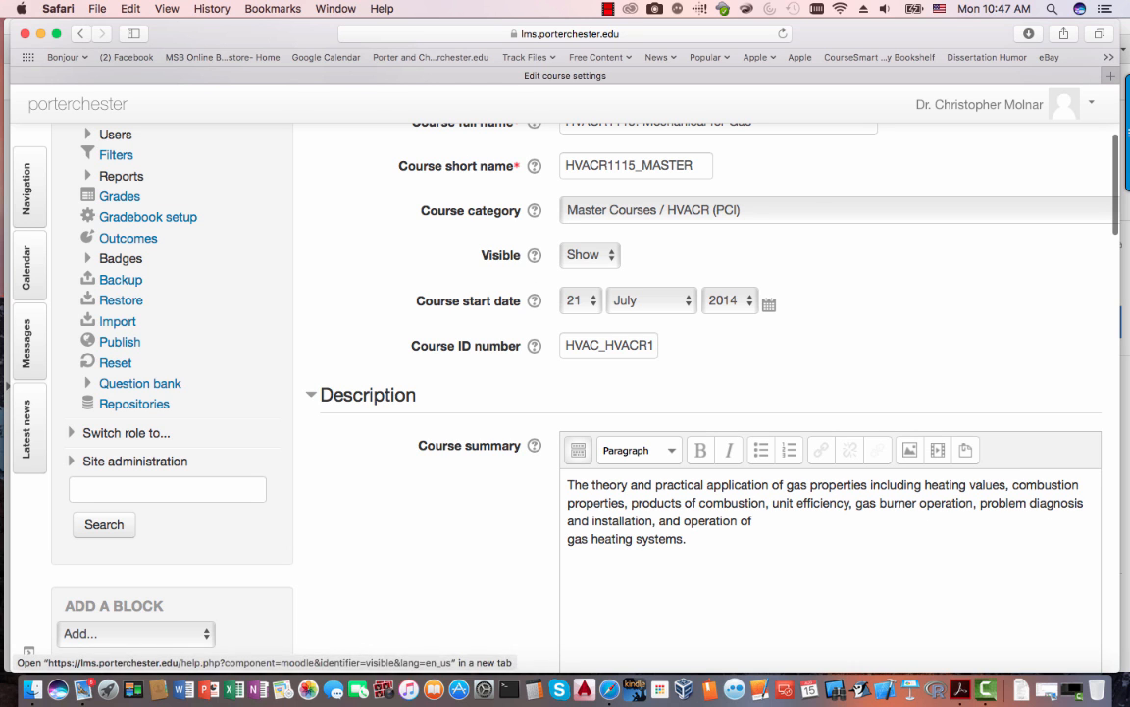
{"action": "scroll", "coordinate": [534, 255], "scroll_direction": "up", "scroll_amount": 5}
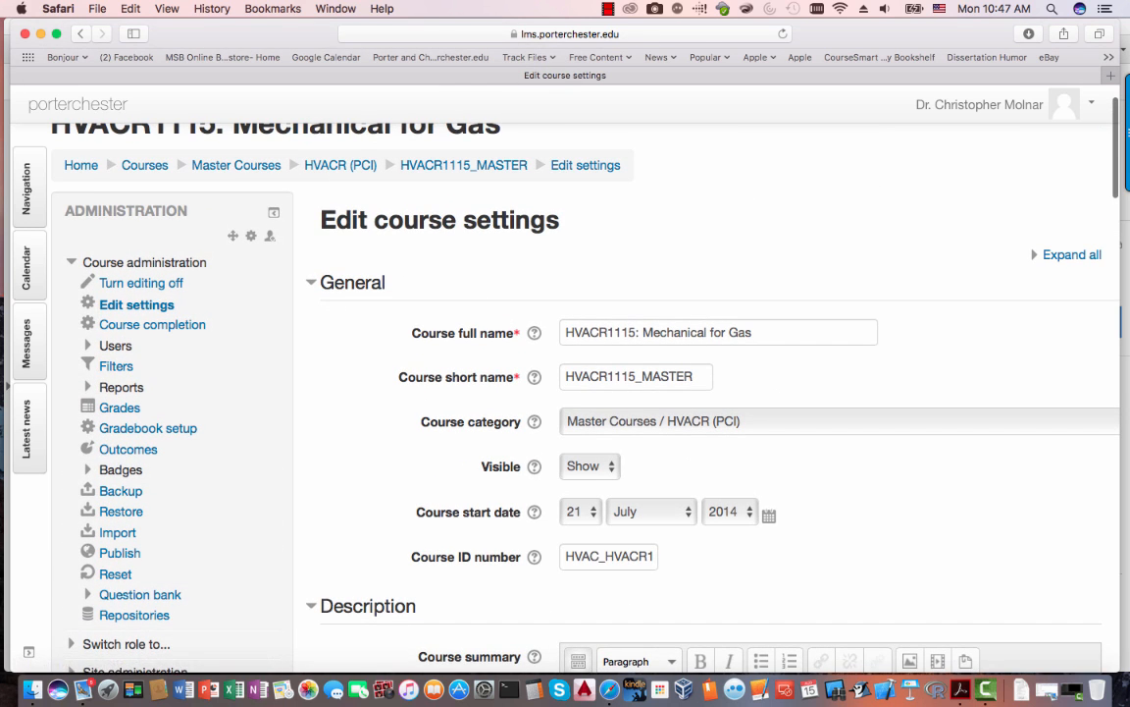
- Confirm Visible is set to Show, save the course settings, and return to the checklist
{"action": "left_click_drag", "start_coordinate": [566, 466], "coordinate": [481, 466]}
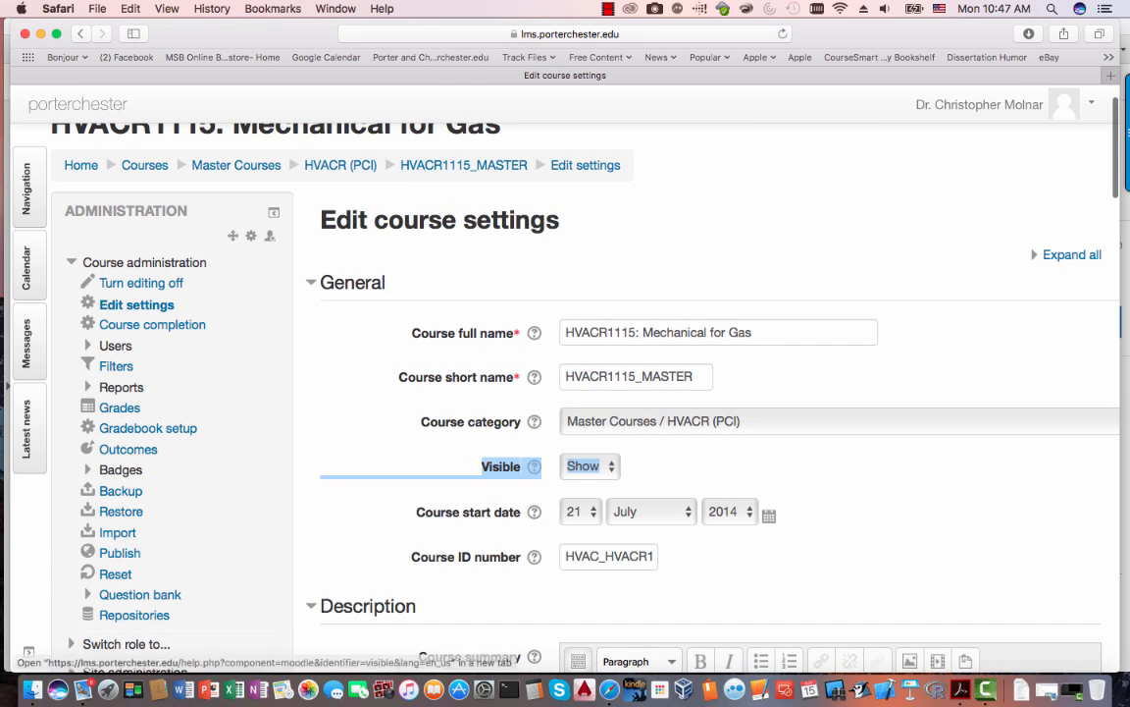
{"action": "left_click", "coordinate": [668, 466]}
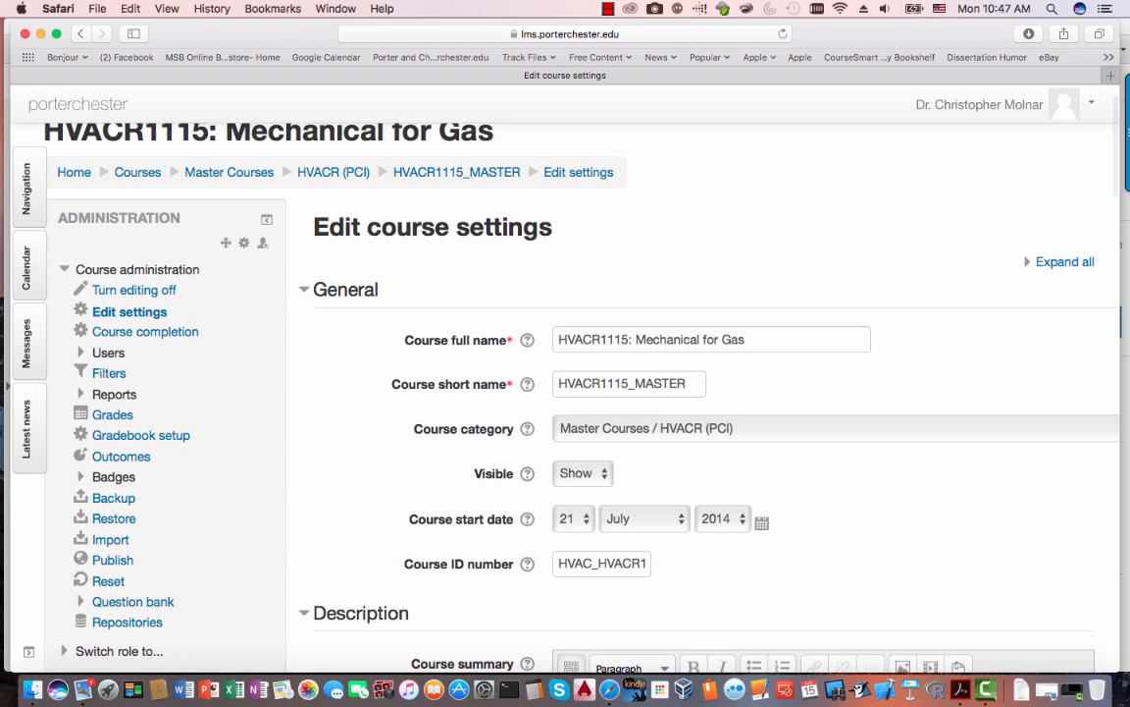
{"action": "scroll", "coordinate": [565, 393], "scroll_direction": "down", "scroll_amount": 3}
{"action": "scroll", "coordinate": [565, 392], "scroll_direction": "up", "scroll_amount": 4}
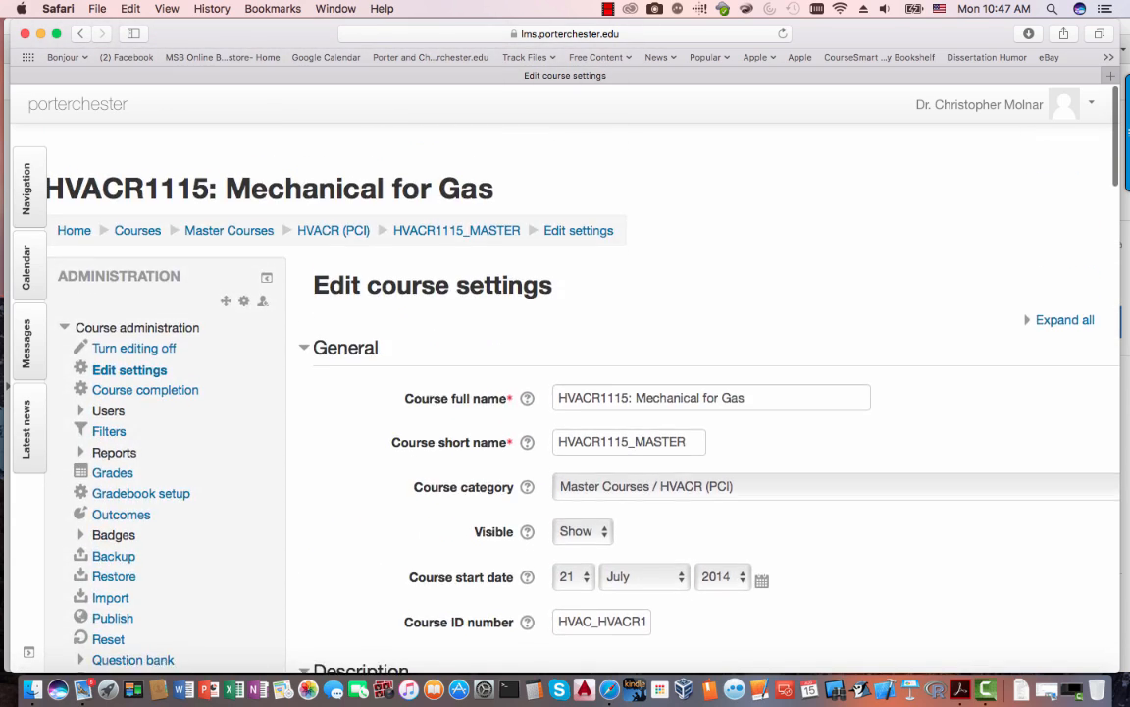
{"action": "scroll", "coordinate": [565, 393], "scroll_direction": "down", "scroll_amount": 20}
{"action": "scroll", "coordinate": [565, 392], "scroll_direction": "up", "scroll_amount": 10}
{"action": "scroll", "coordinate": [613, 334], "scroll_direction": "up", "scroll_amount": 1}
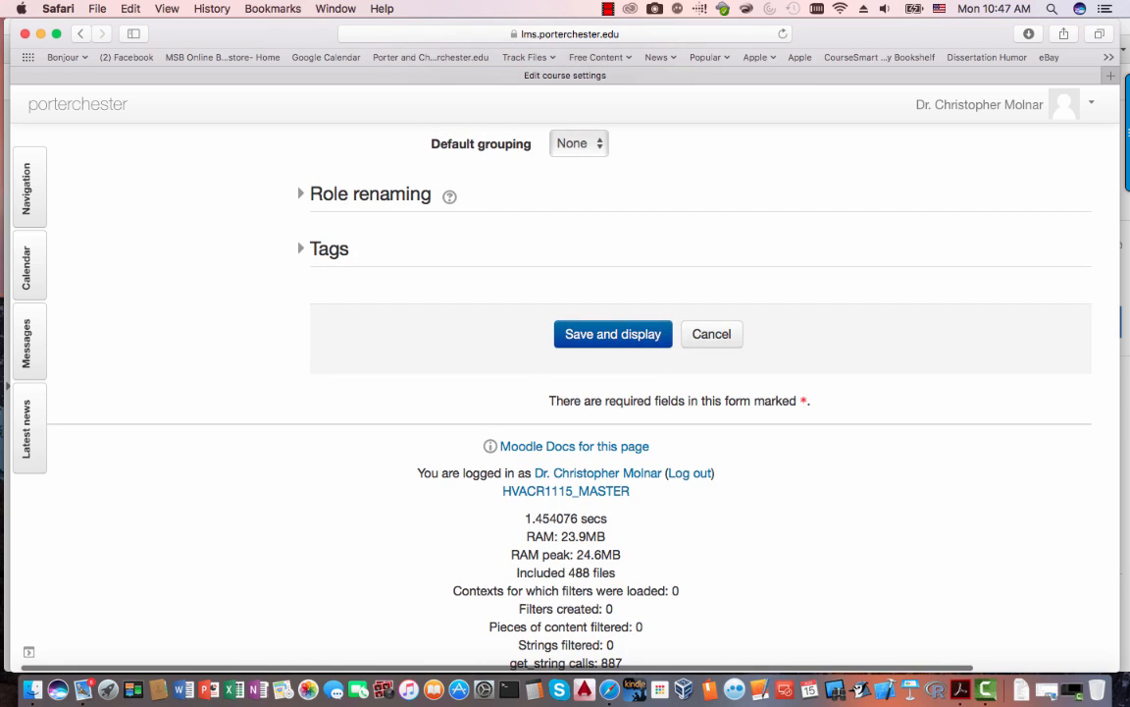
{"action": "left_click", "coordinate": [613, 334]}
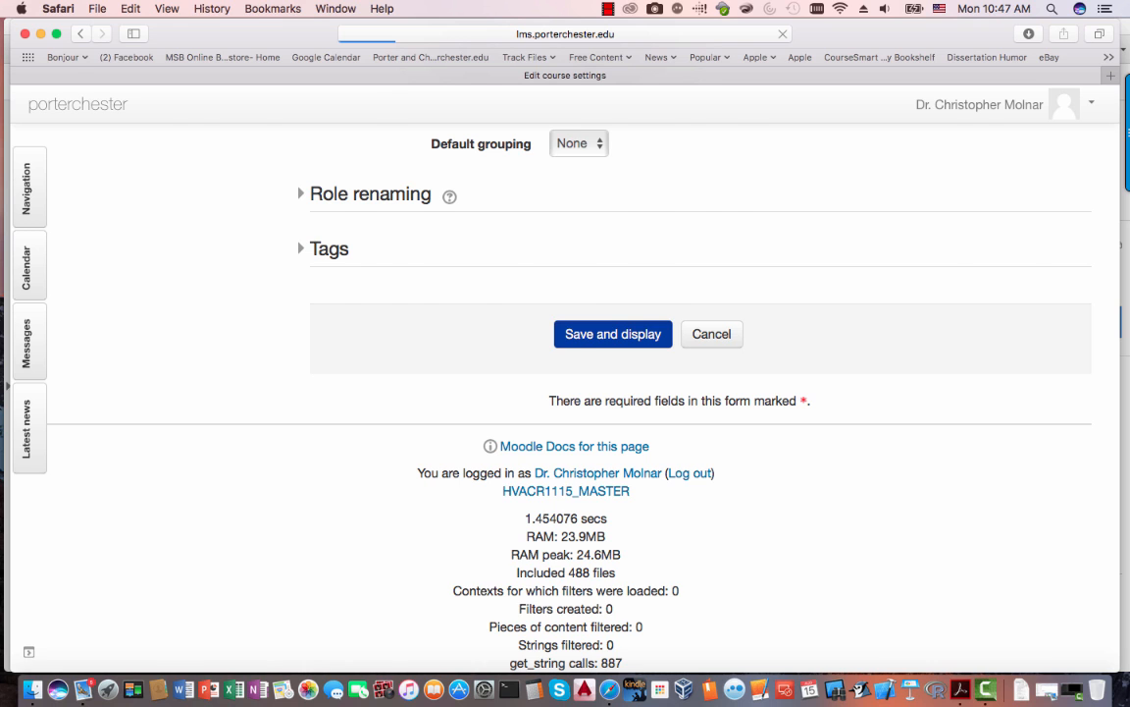
{"action": "left_click", "coordinate": [960, 690]}
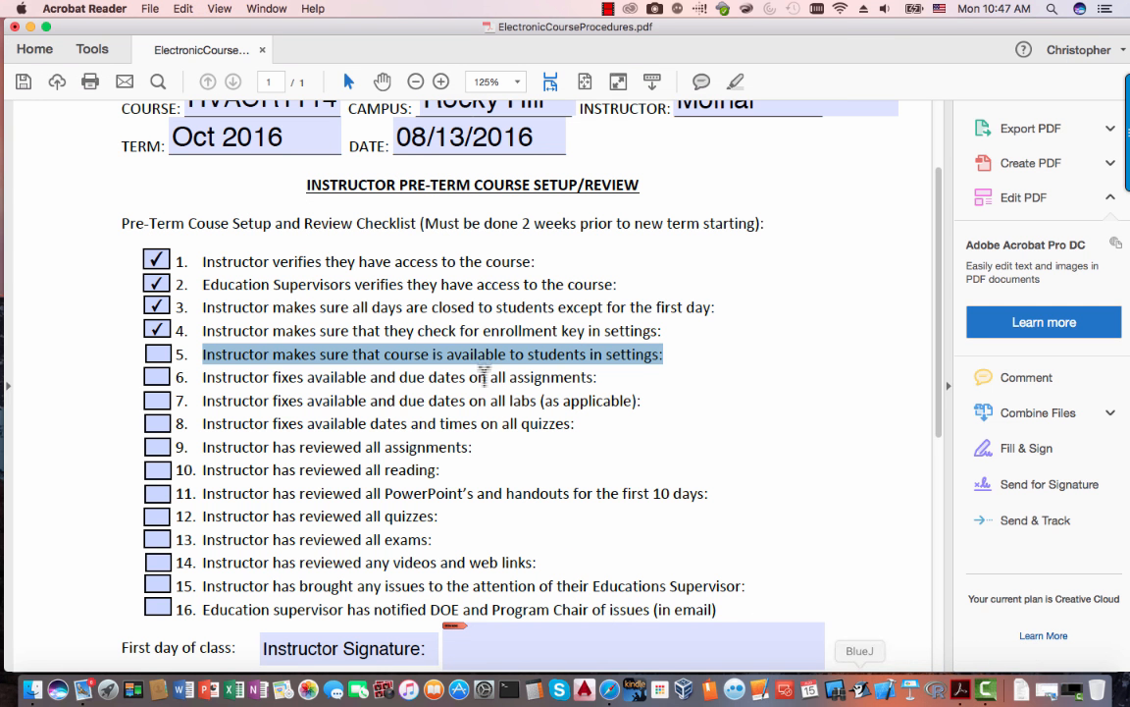
- Tick checklist item 5 and highlight the text of item 6
{"action": "left_click", "coordinate": [159, 357]}
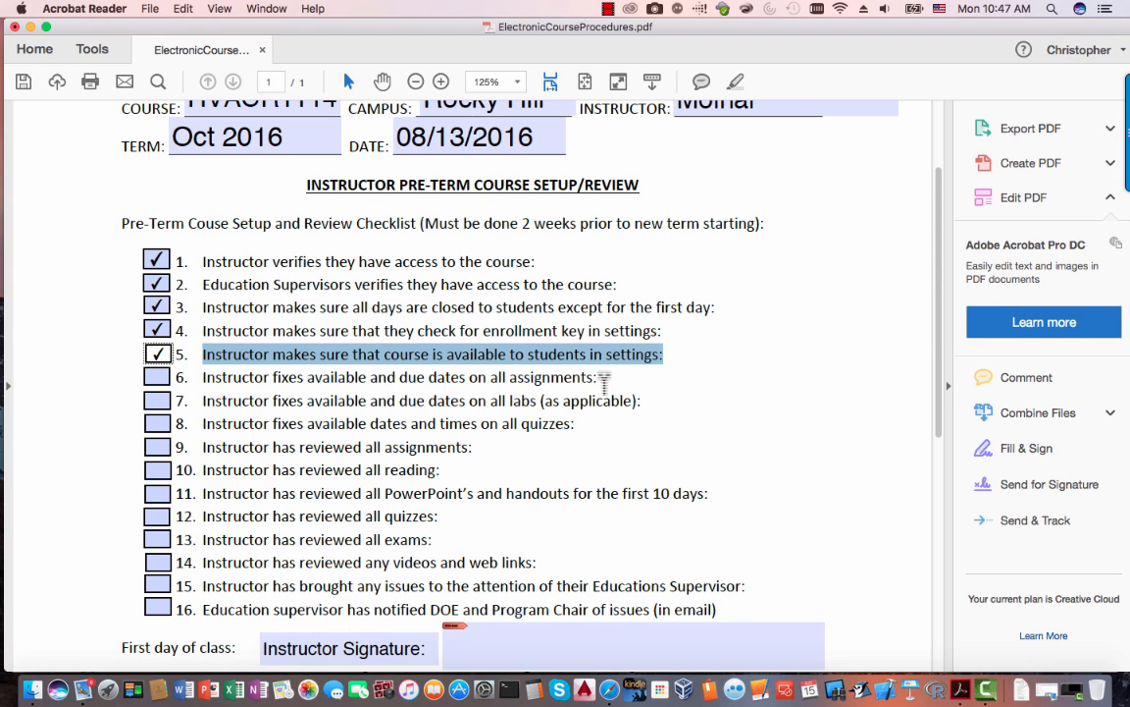
{"action": "left_click_drag", "start_coordinate": [598, 378], "coordinate": [212, 384]}
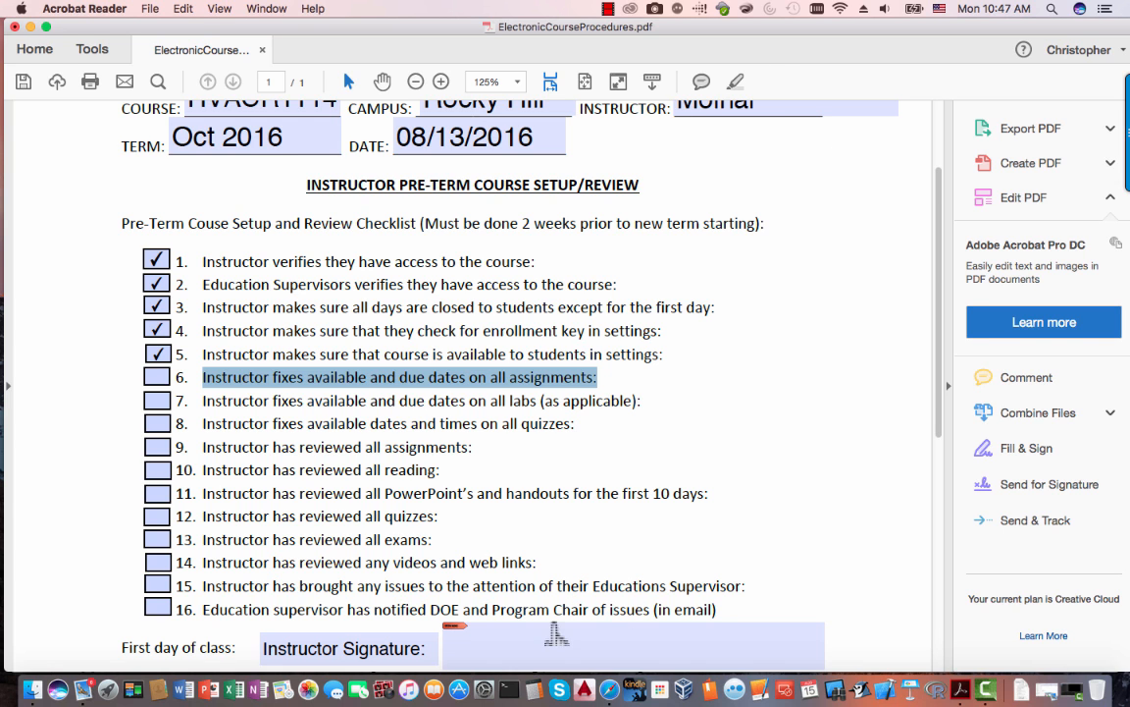
- Back in Moodle, open the HVACR1115 Dates report from the Course administration reports list
{"action": "key", "text": "super+Tab"}
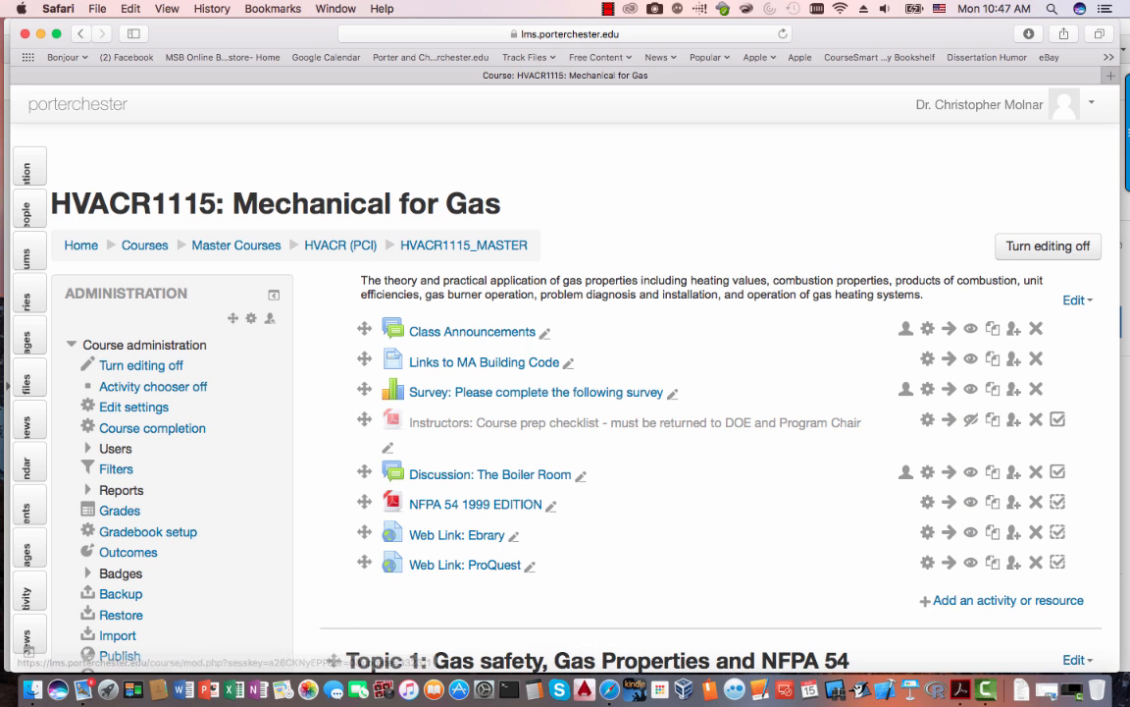
{"action": "scroll", "coordinate": [28, 649], "scroll_direction": "down", "scroll_amount": 5}
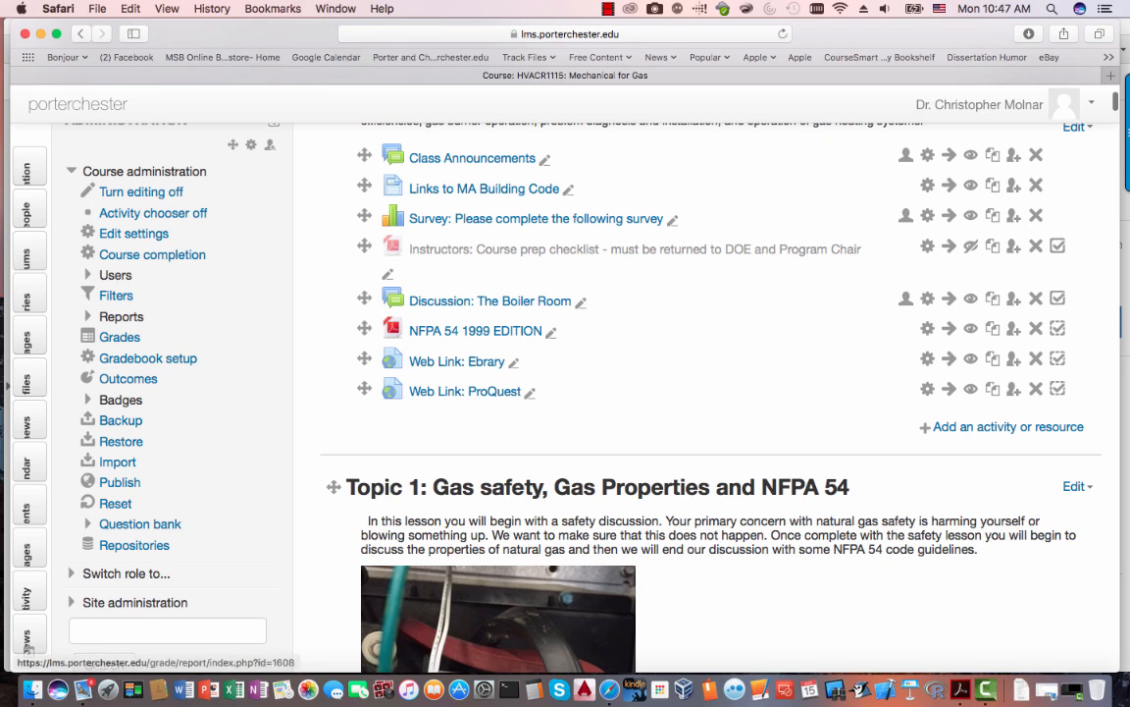
{"action": "left_click", "coordinate": [121, 317]}
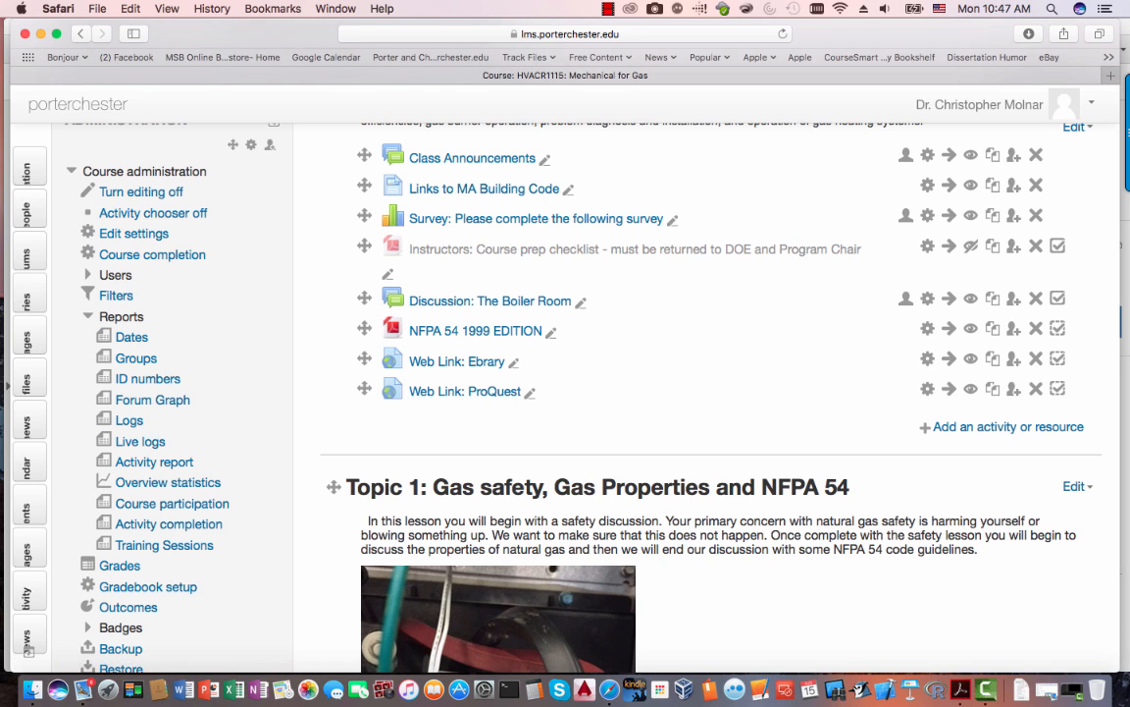
{"action": "left_click", "coordinate": [118, 317]}
{"action": "left_click", "coordinate": [121, 317]}
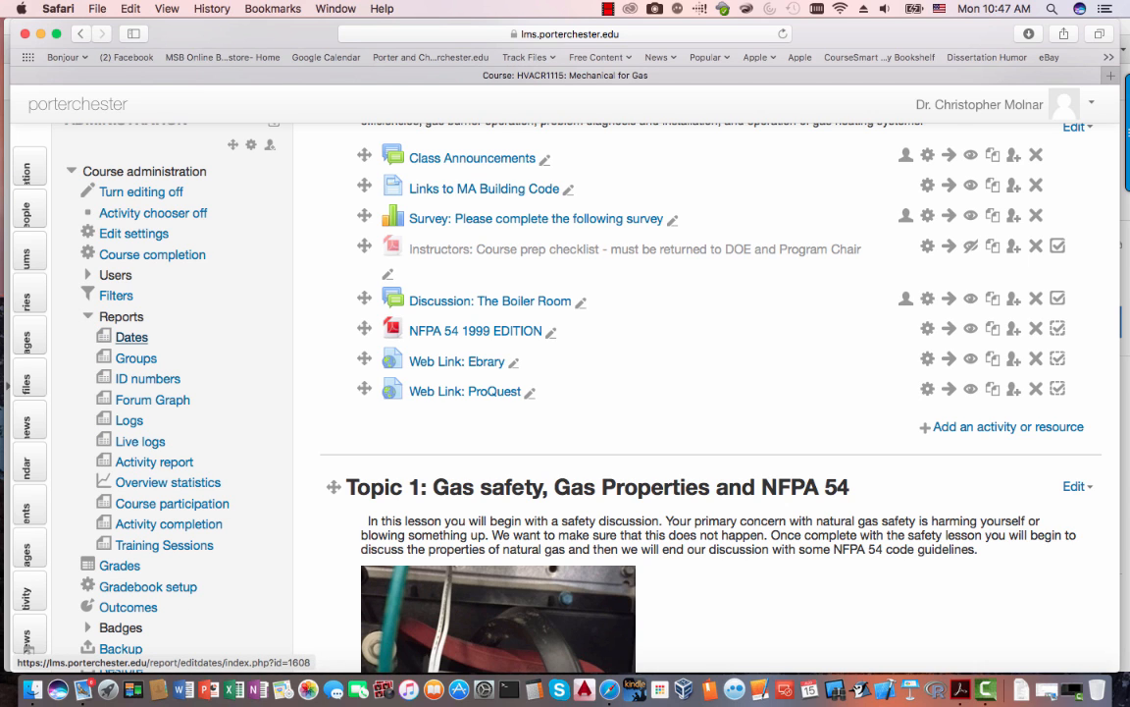
{"action": "left_click", "coordinate": [131, 336]}
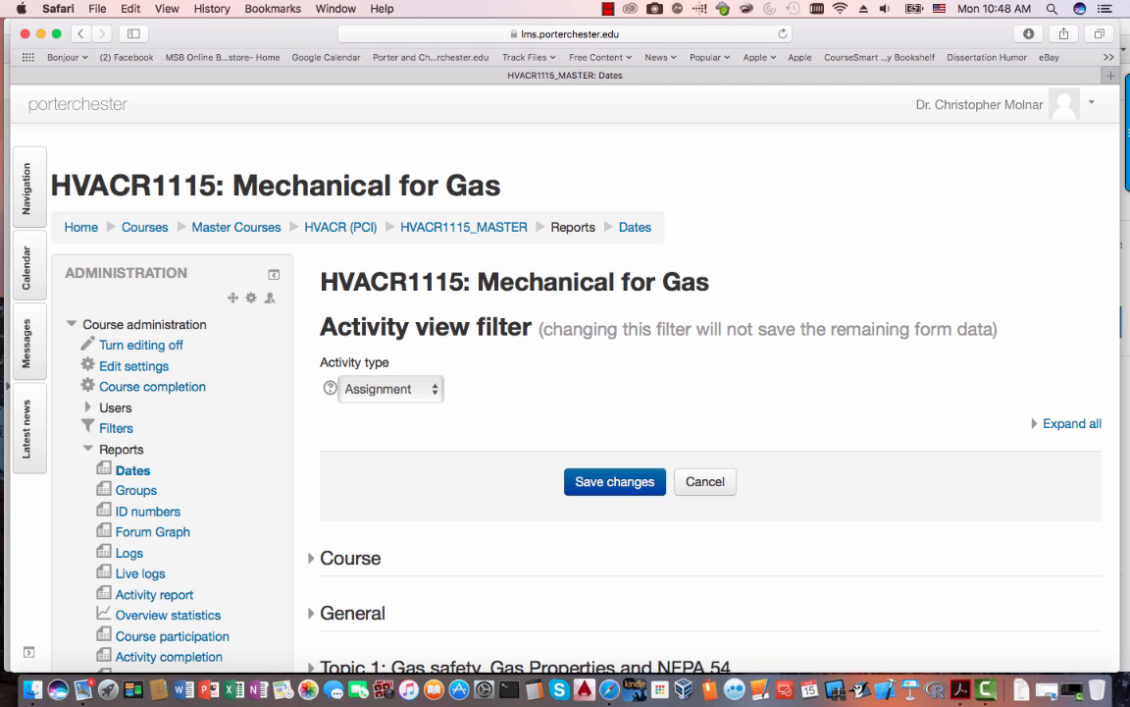
- Expand all Dates report sections and change the course start date to 21 July 2016
{"action": "scroll", "coordinate": [1075, 210], "scroll_direction": "down", "scroll_amount": 5}
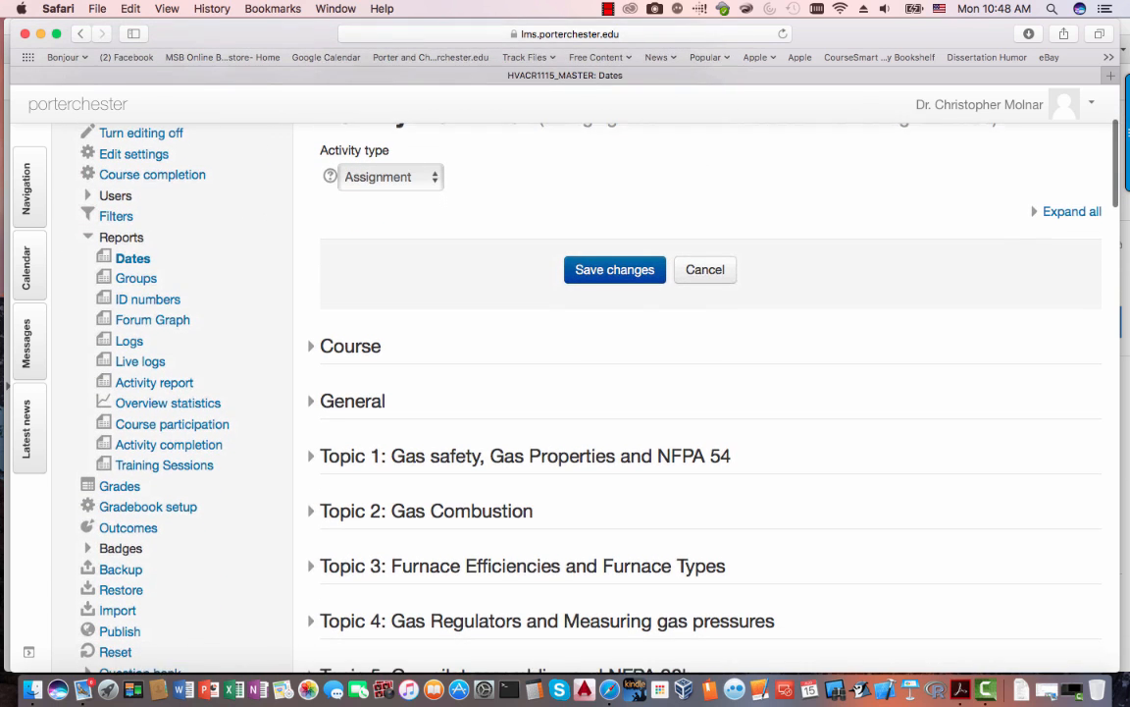
{"action": "left_click", "coordinate": [1074, 210]}
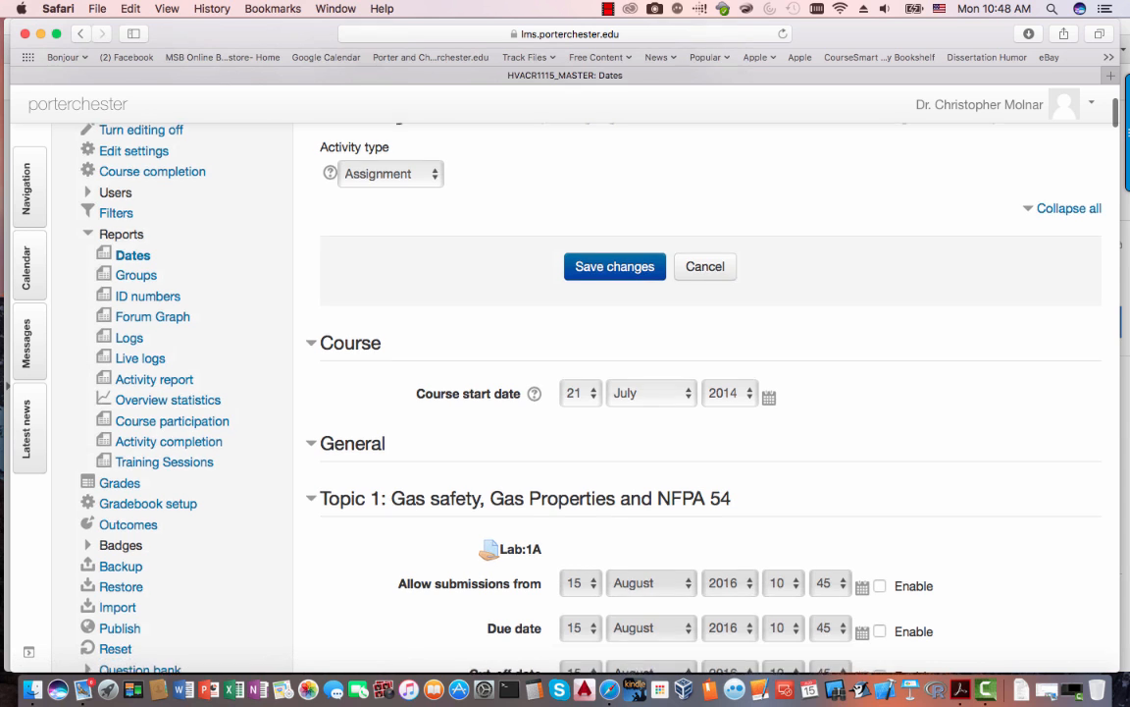
{"action": "scroll", "coordinate": [656, 392], "scroll_direction": "down", "scroll_amount": 2}
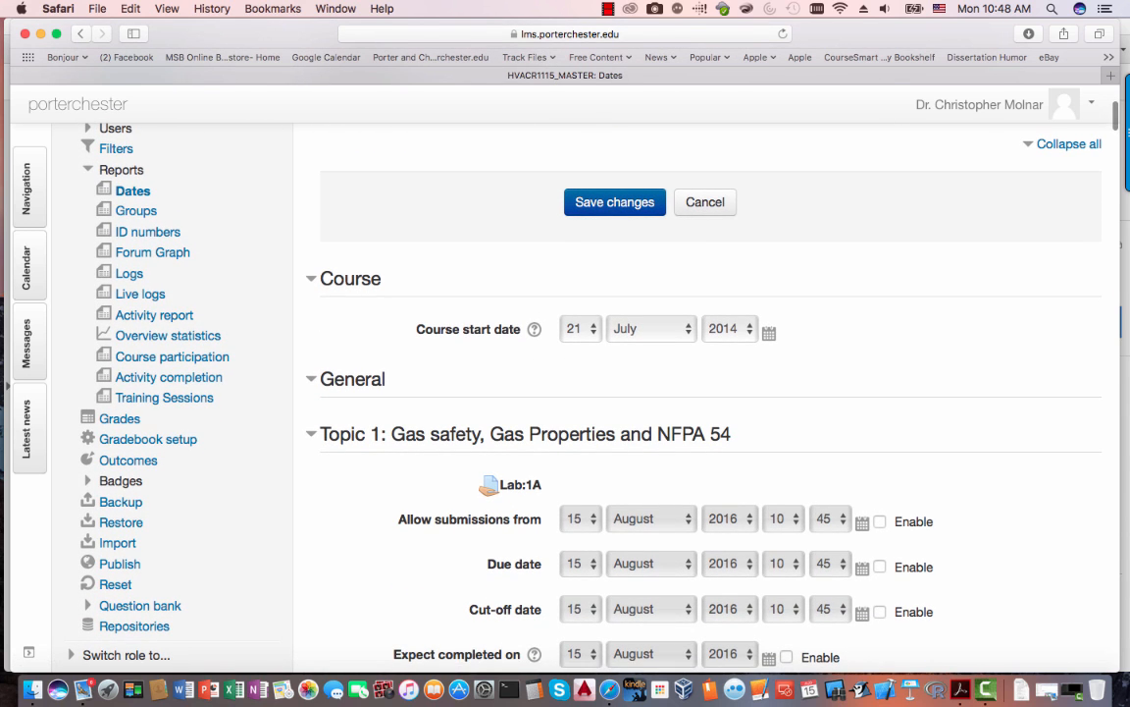
{"action": "left_click", "coordinate": [729, 328]}
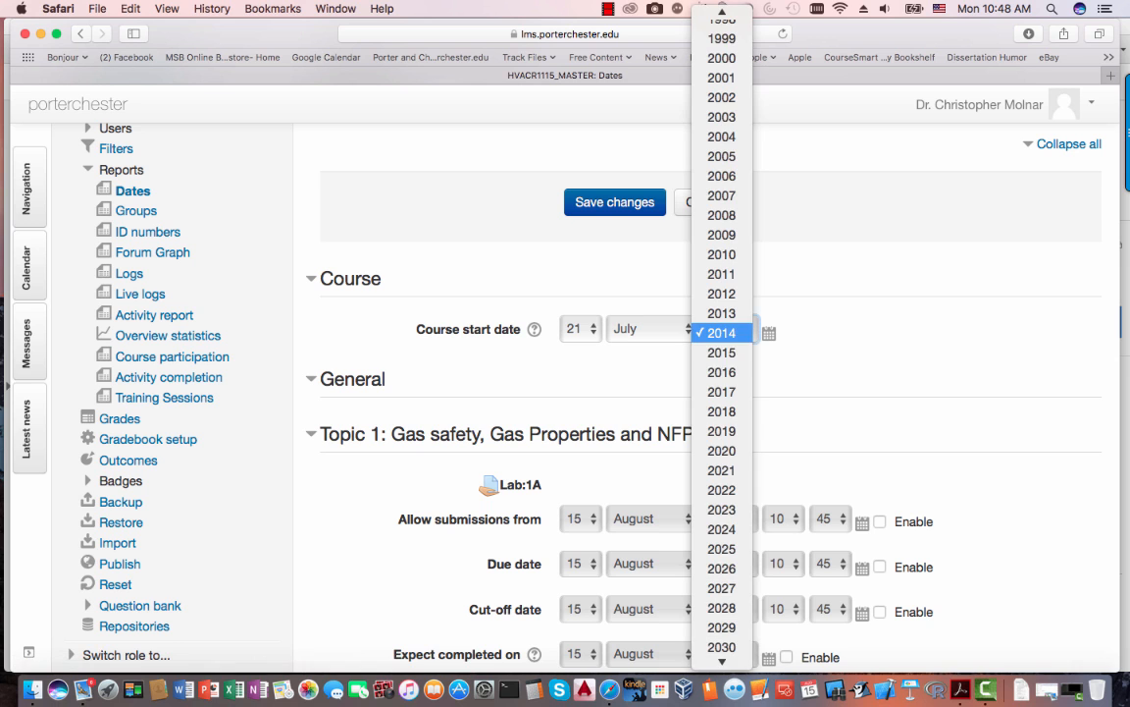
{"action": "left_click", "coordinate": [723, 373]}
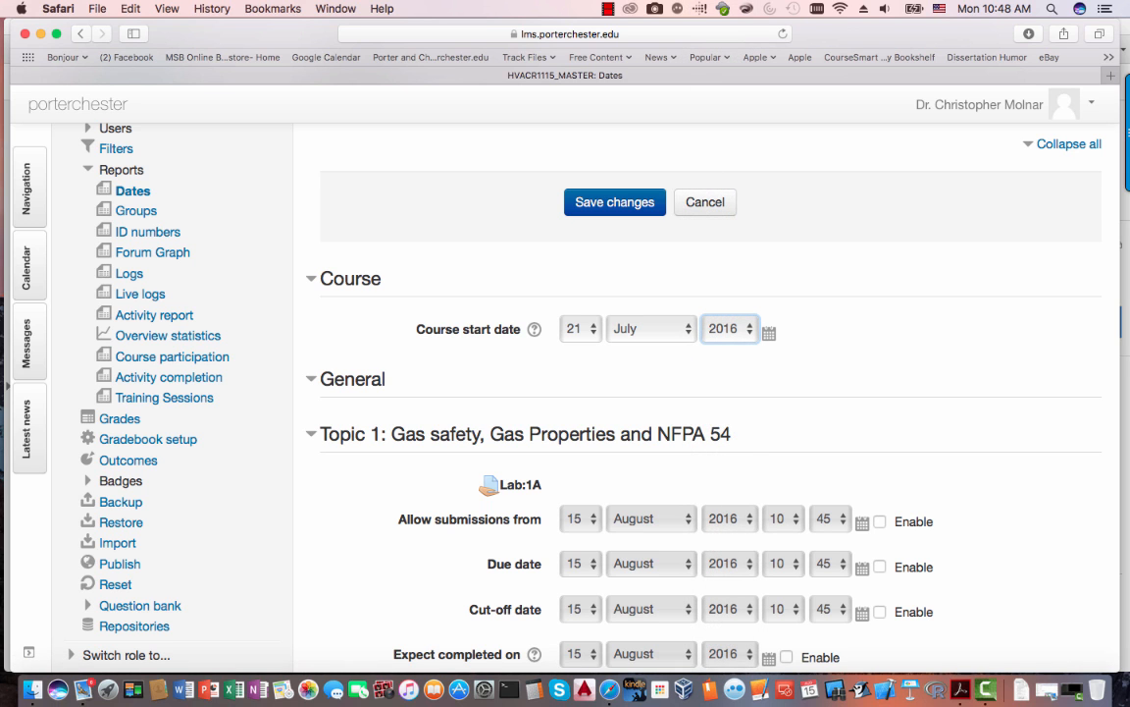
{"action": "scroll", "coordinate": [565, 392], "scroll_direction": "down", "scroll_amount": 5}
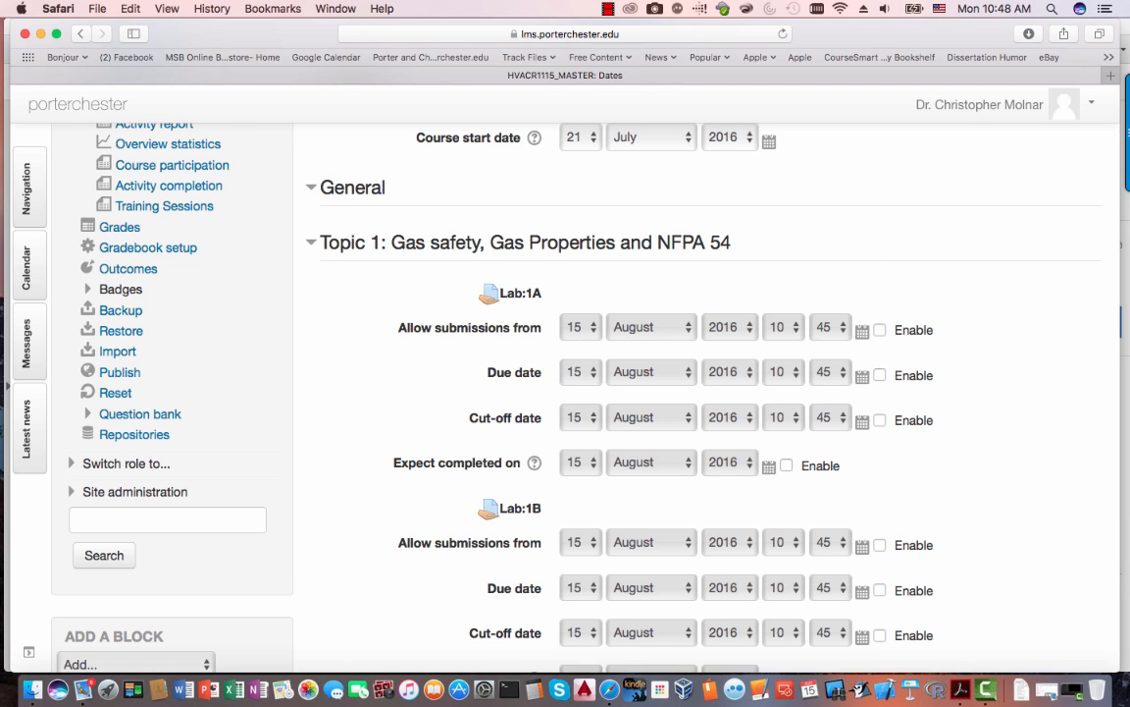
{"action": "scroll", "coordinate": [597, 254], "scroll_direction": "down", "scroll_amount": 3}
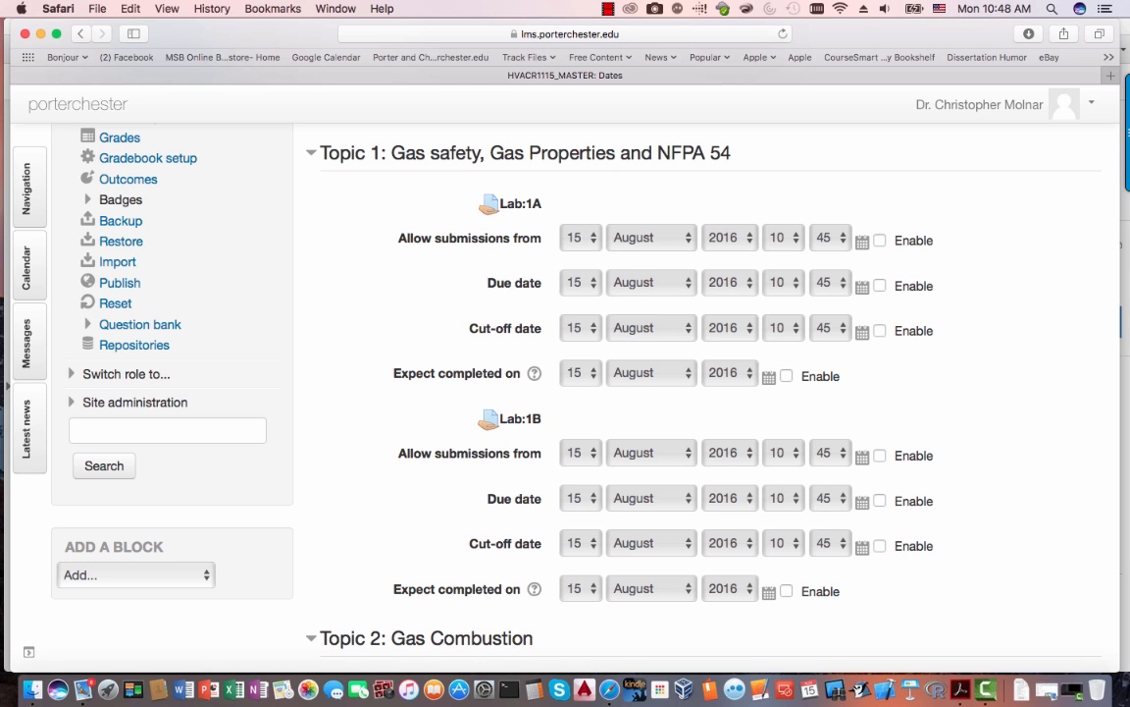
- Enable Lab:1A's submissions-from, due and expected-completion dates for 15 August 2016
{"action": "left_click", "coordinate": [880, 241]}
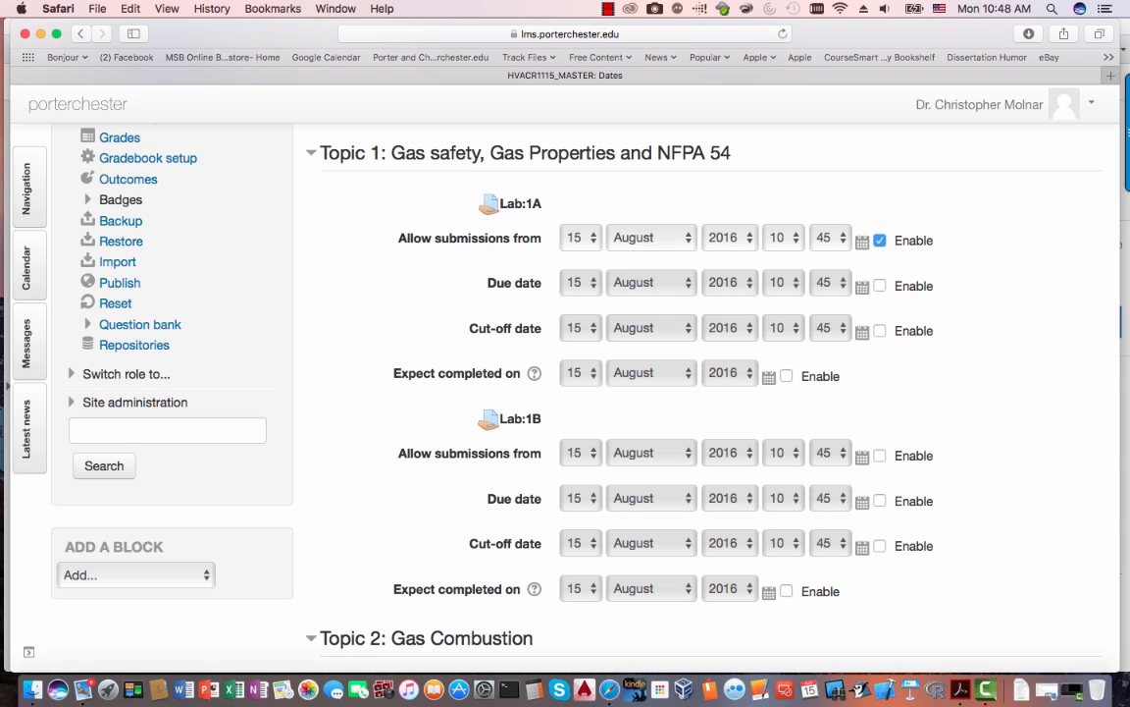
{"action": "left_click", "coordinate": [880, 286]}
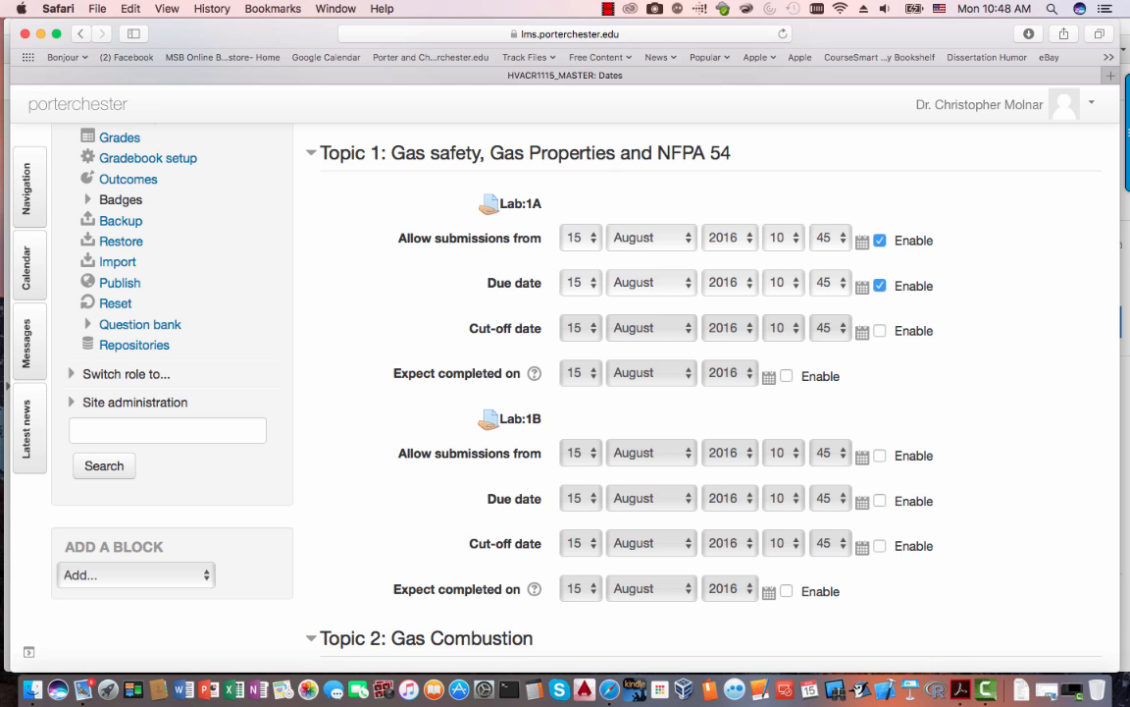
{"action": "left_click_drag", "start_coordinate": [542, 152], "coordinate": [923, 331]}
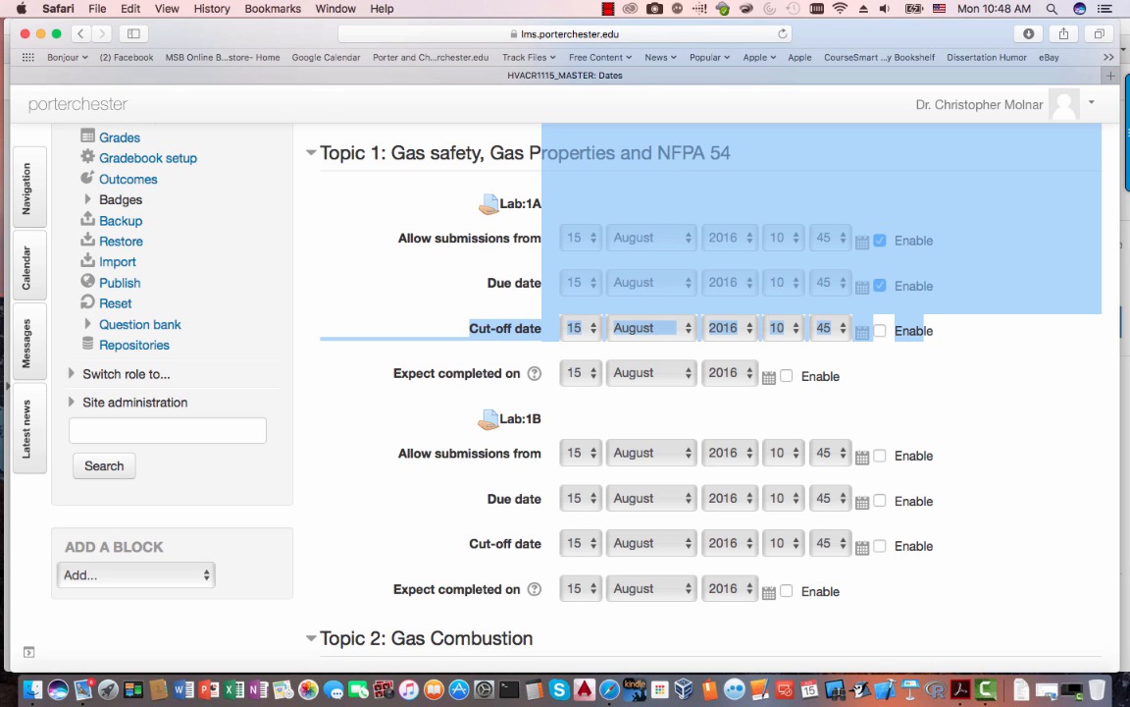
{"action": "left_click", "coordinate": [880, 330]}
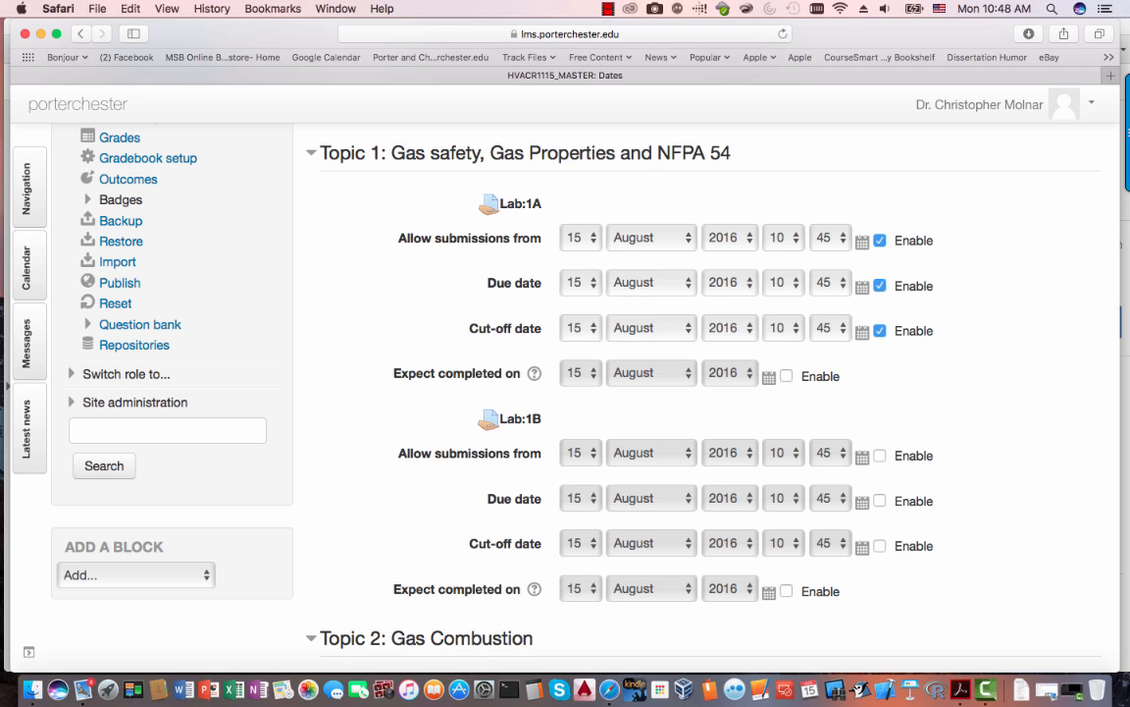
{"action": "left_click", "coordinate": [880, 330]}
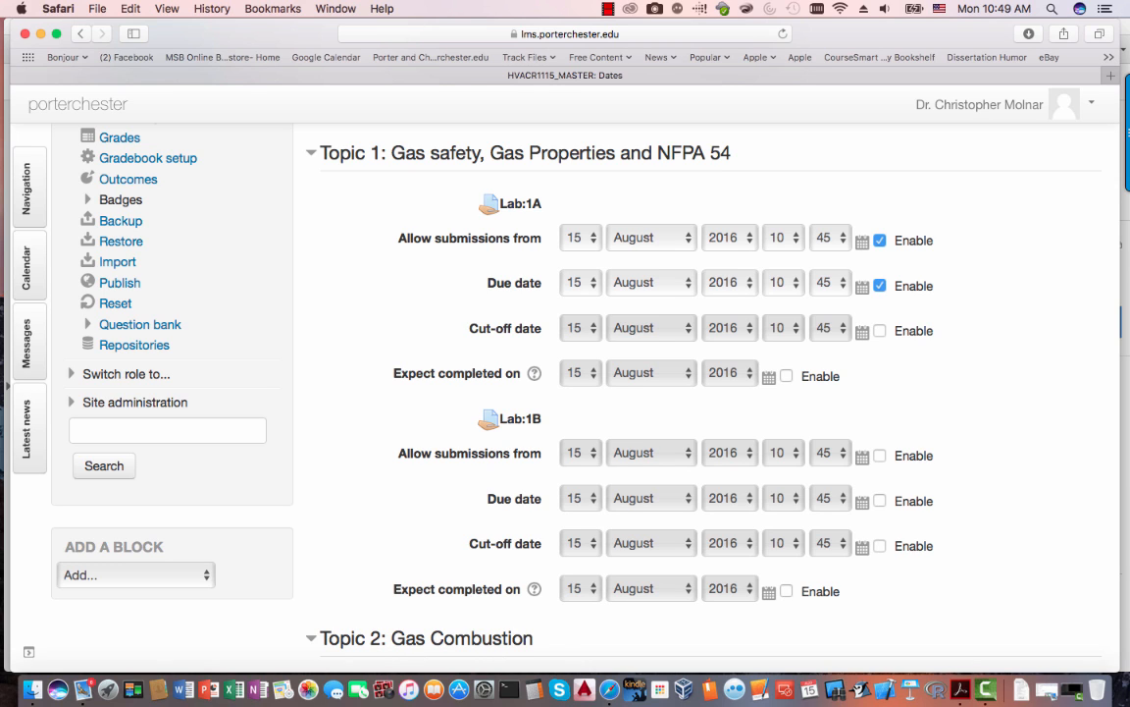
{"action": "left_click", "coordinate": [786, 376]}
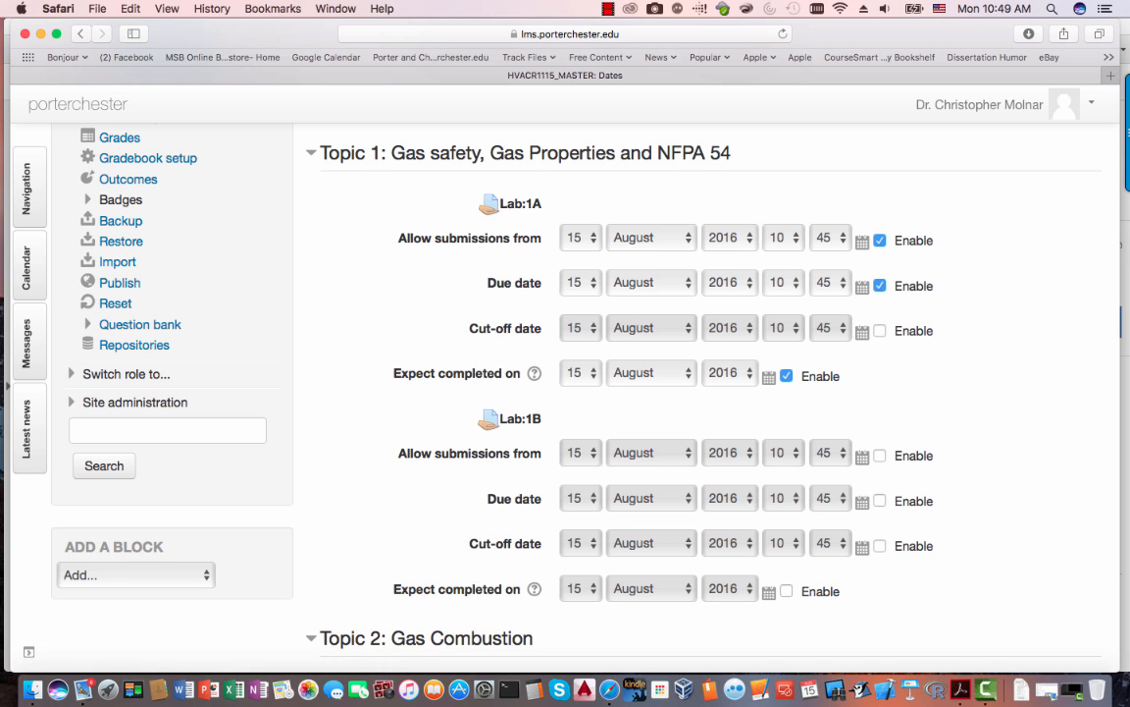
- Save the changed activity dates at the bottom of the Dates report
{"action": "scroll", "coordinate": [565, 393], "scroll_direction": "down", "scroll_amount": 5}
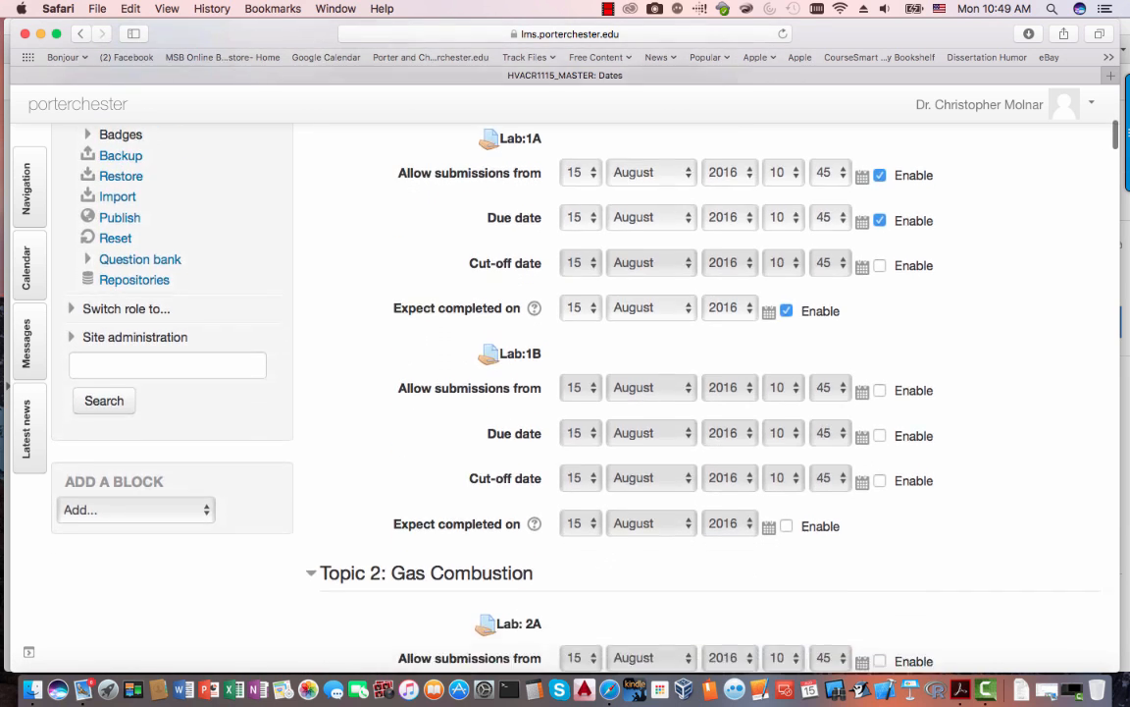
{"action": "scroll", "coordinate": [565, 393], "scroll_direction": "down", "scroll_amount": 15}
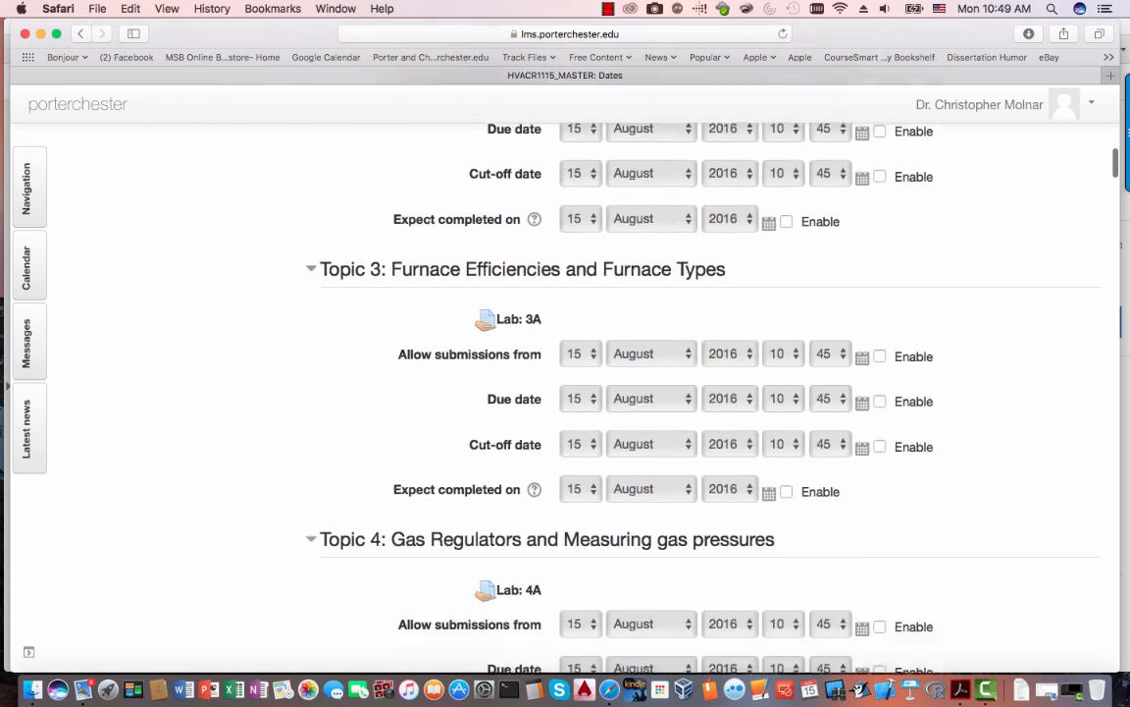
{"action": "scroll", "coordinate": [565, 392], "scroll_direction": "down", "scroll_amount": 15}
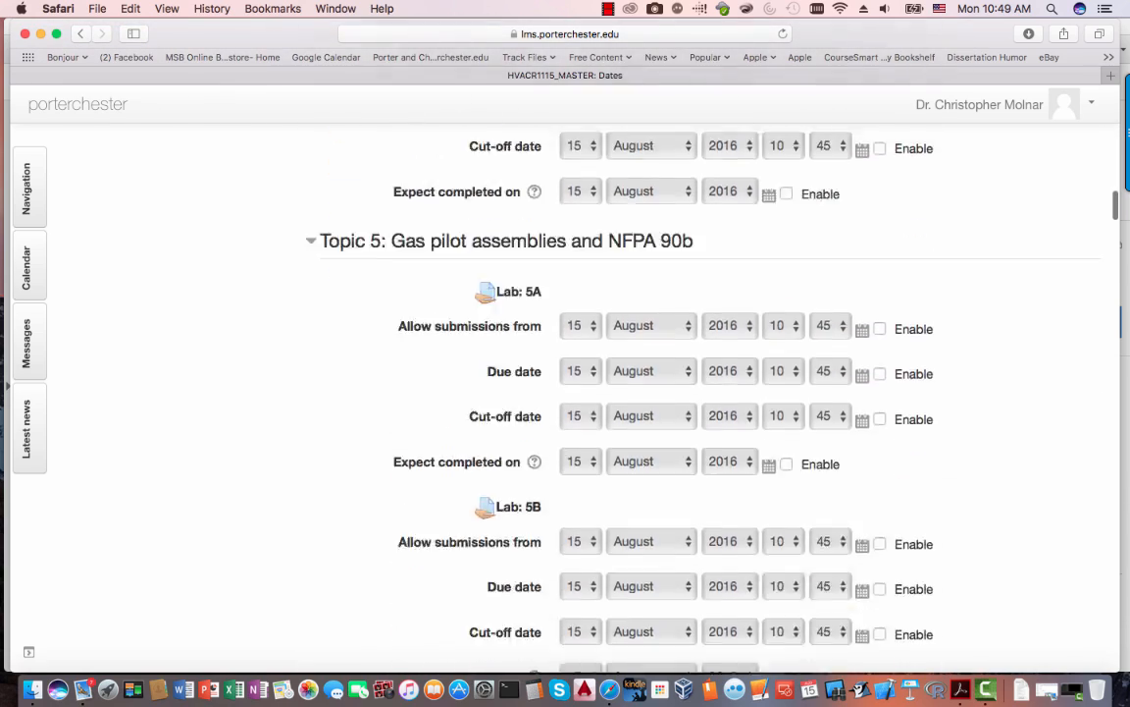
{"action": "scroll", "coordinate": [565, 393], "scroll_direction": "down", "scroll_amount": 20}
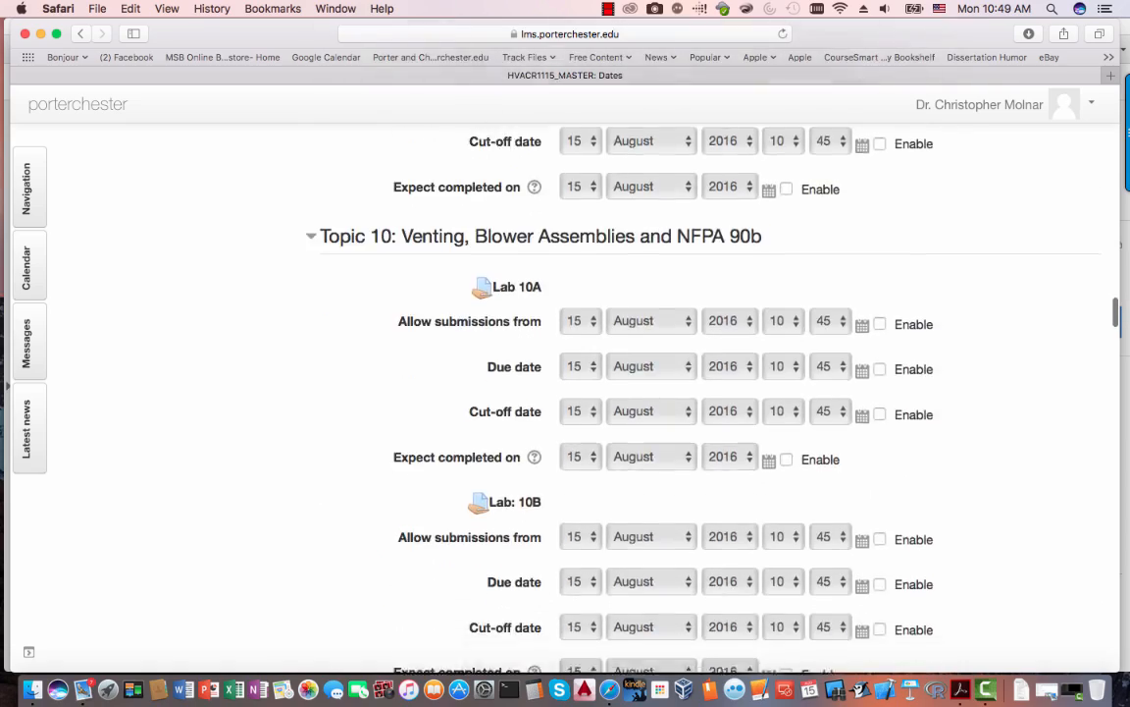
{"action": "scroll", "coordinate": [565, 393], "scroll_direction": "down", "scroll_amount": 20}
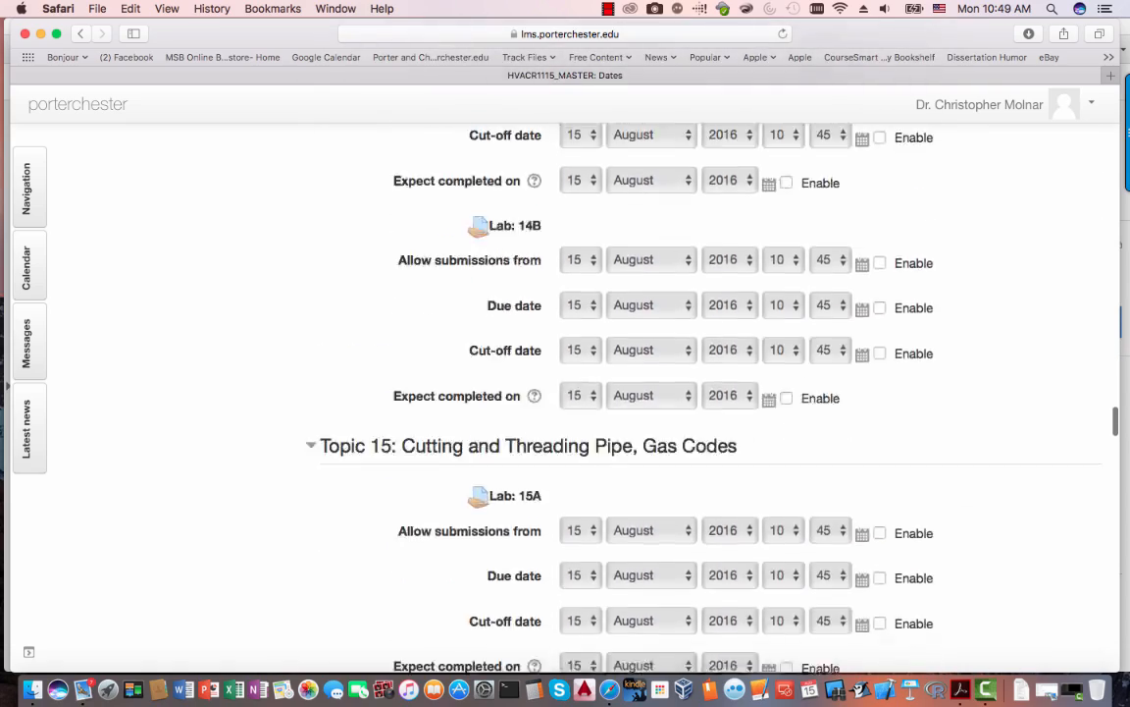
{"action": "scroll", "coordinate": [565, 392], "scroll_direction": "down", "scroll_amount": 15}
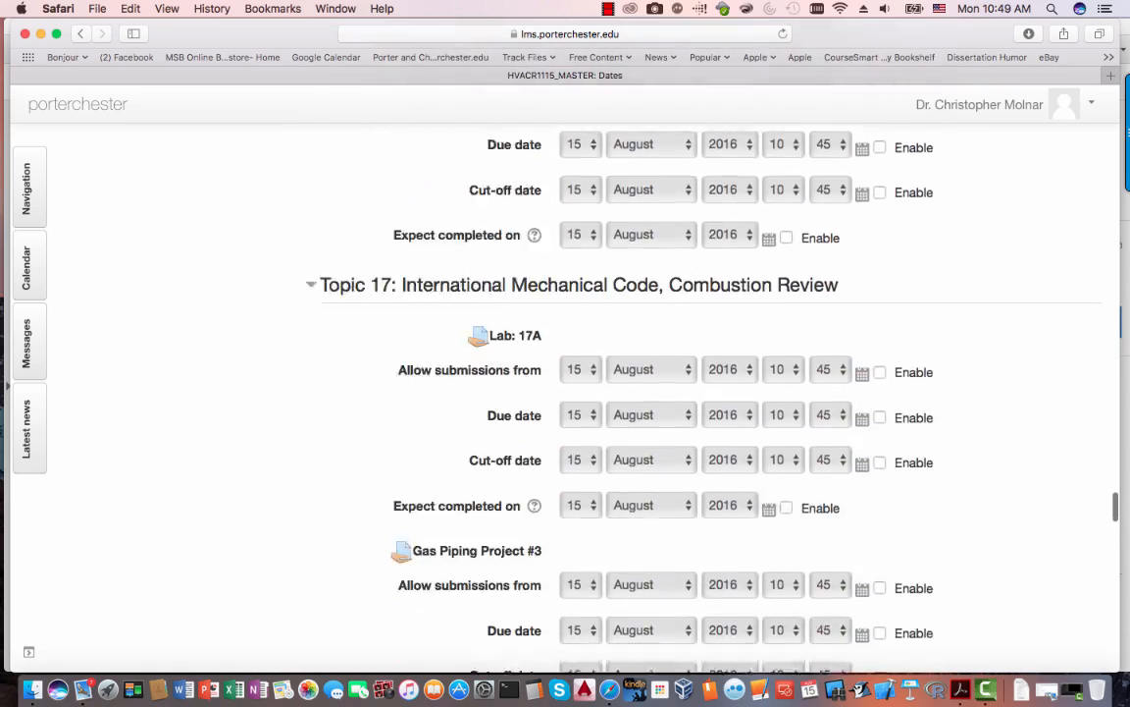
{"action": "scroll", "coordinate": [565, 392], "scroll_direction": "down", "scroll_amount": 10}
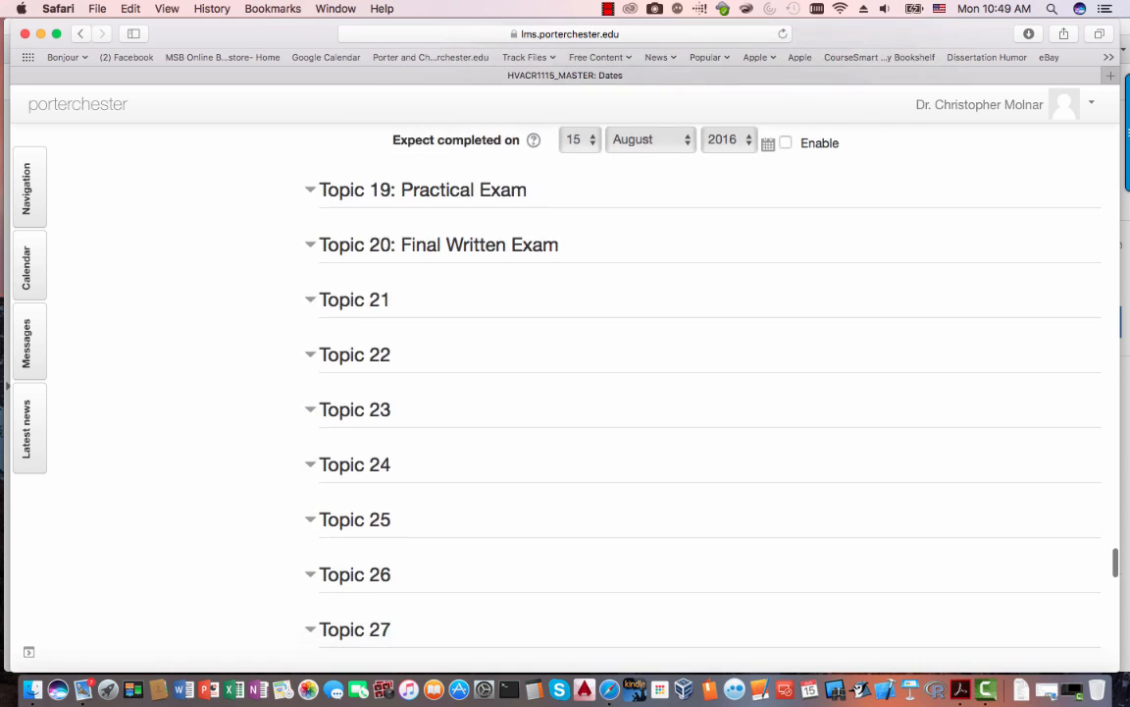
{"action": "scroll", "coordinate": [565, 393], "scroll_direction": "down", "scroll_amount": 12}
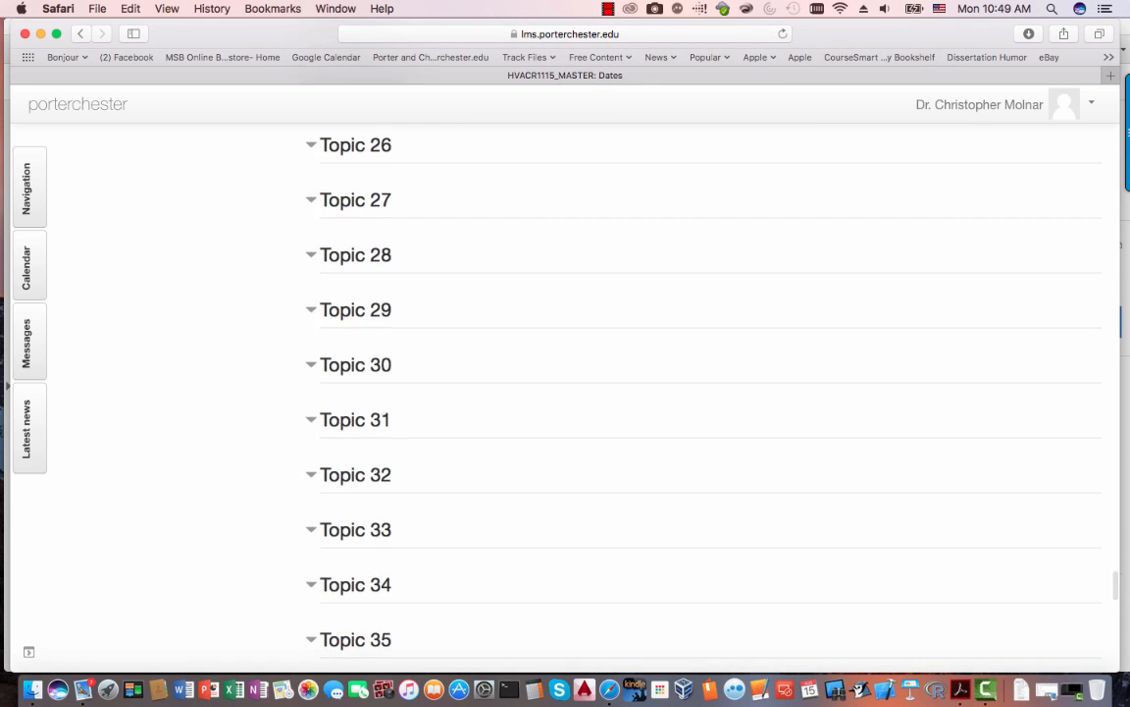
{"action": "scroll", "coordinate": [565, 392], "scroll_direction": "down", "scroll_amount": 4}
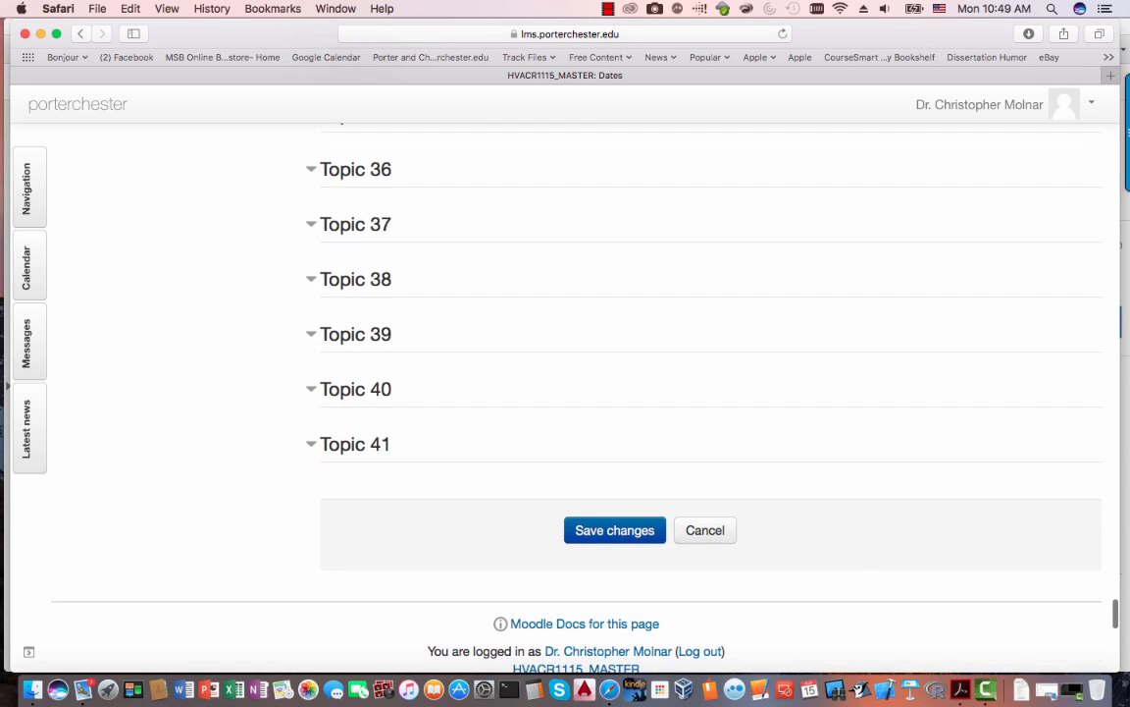
{"action": "left_click", "coordinate": [615, 530]}
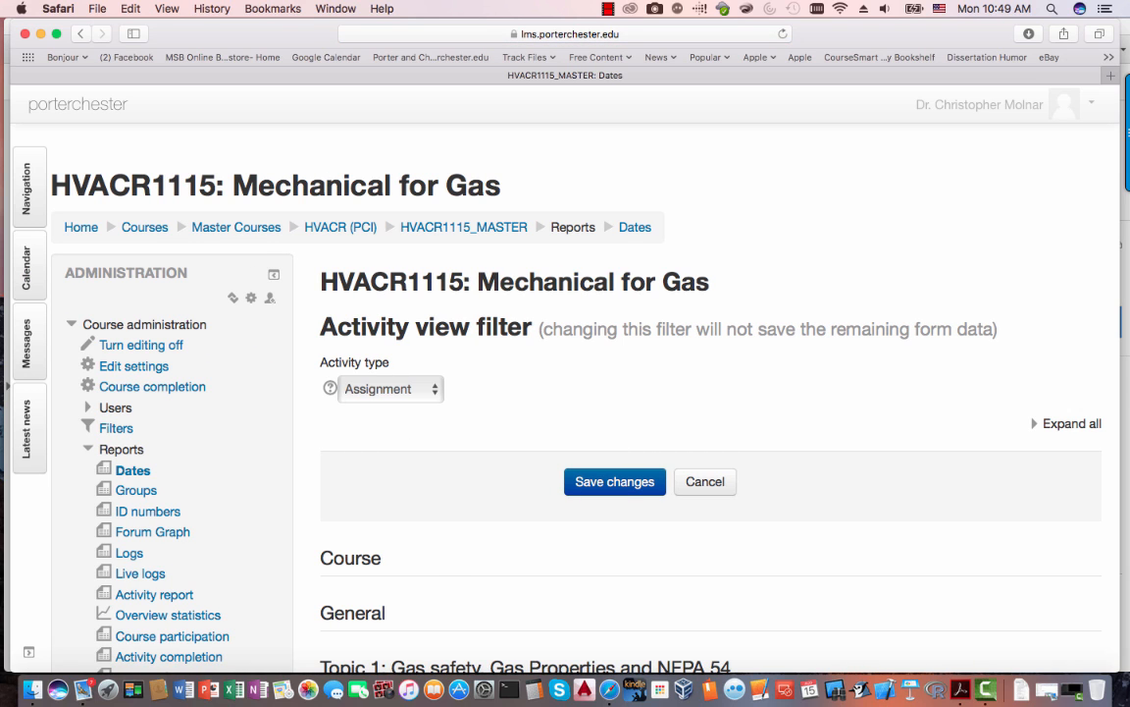
- Filter the Dates report to Quiz activities and expand every section
{"action": "left_click", "coordinate": [390, 389]}
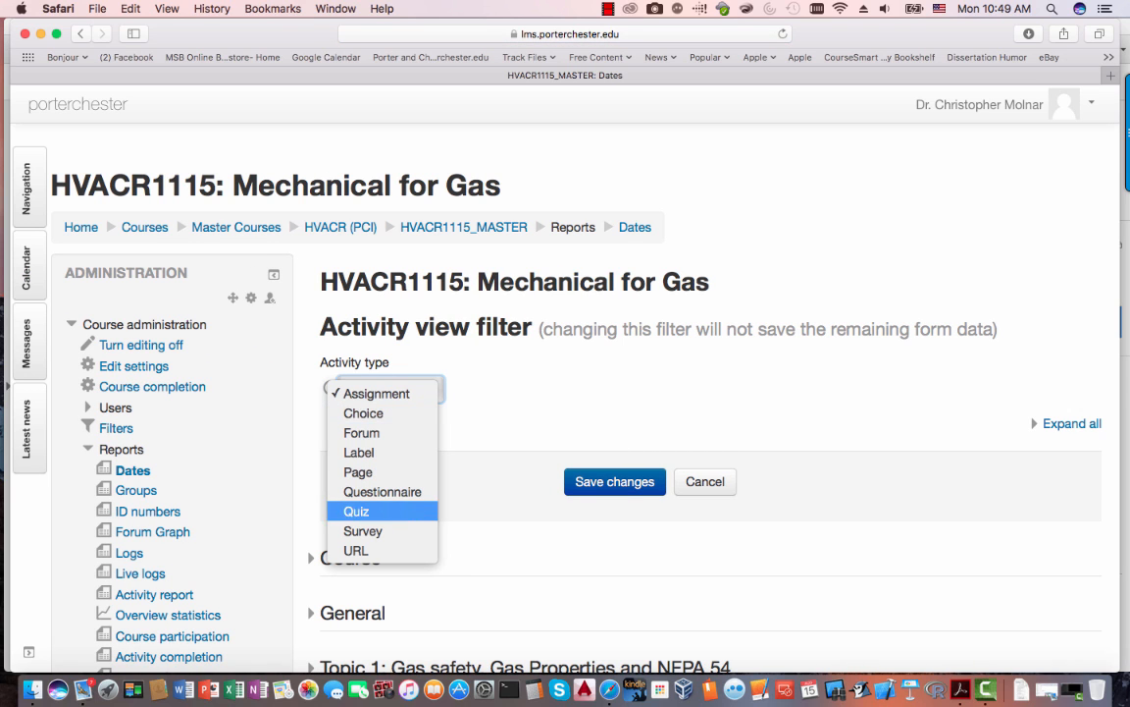
{"action": "left_click", "coordinate": [358, 511]}
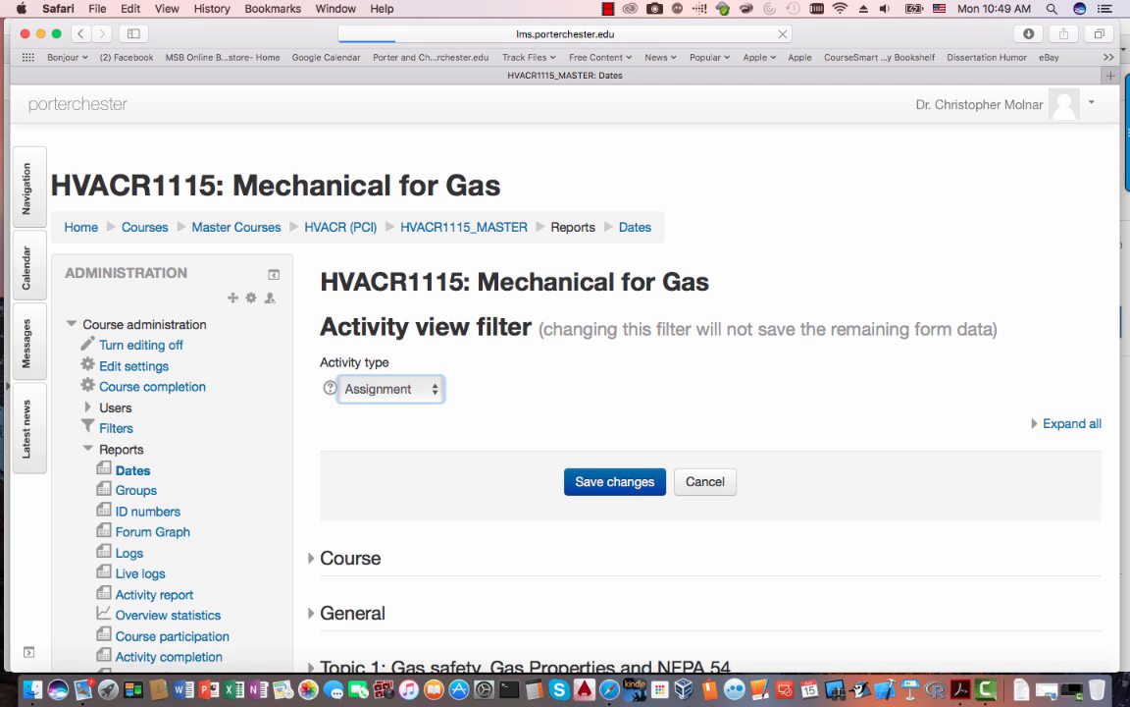
{"action": "scroll", "coordinate": [1073, 211], "scroll_direction": "down", "scroll_amount": 5}
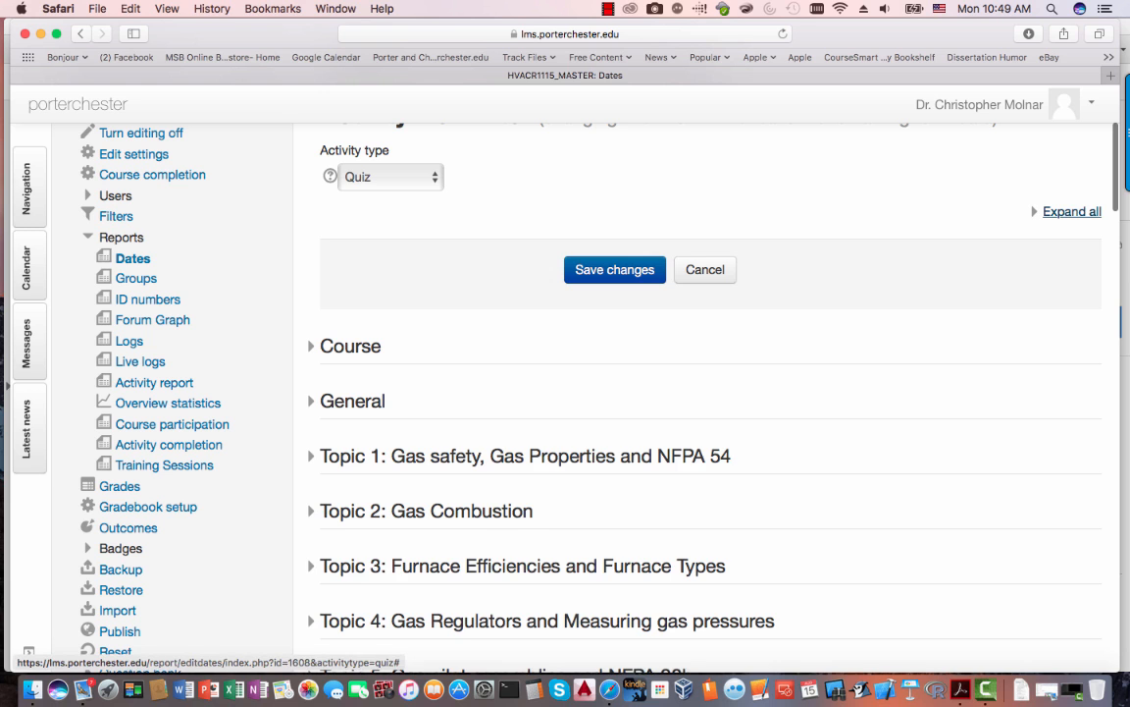
{"action": "left_click", "coordinate": [1073, 211]}
- Review each topic's quiz open, close and completion dates through the 115 Final quiz, then save
{"action": "scroll", "coordinate": [1073, 211], "scroll_direction": "down", "scroll_amount": 7}
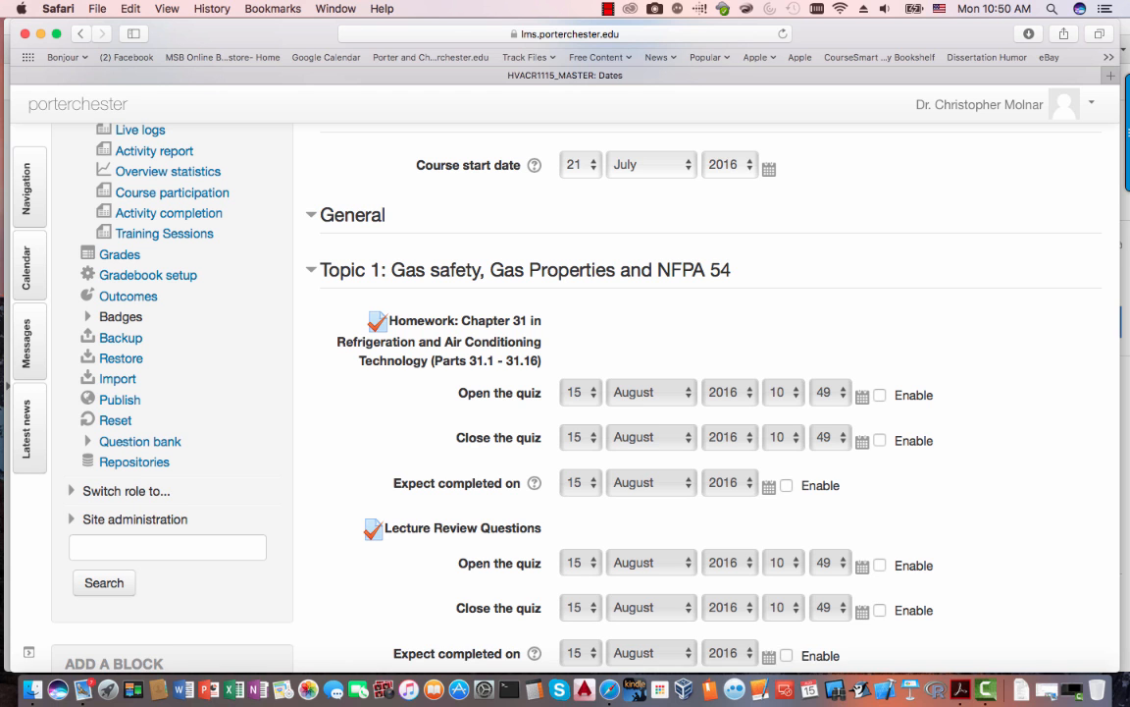
{"action": "scroll", "coordinate": [628, 392], "scroll_direction": "down", "scroll_amount": 5}
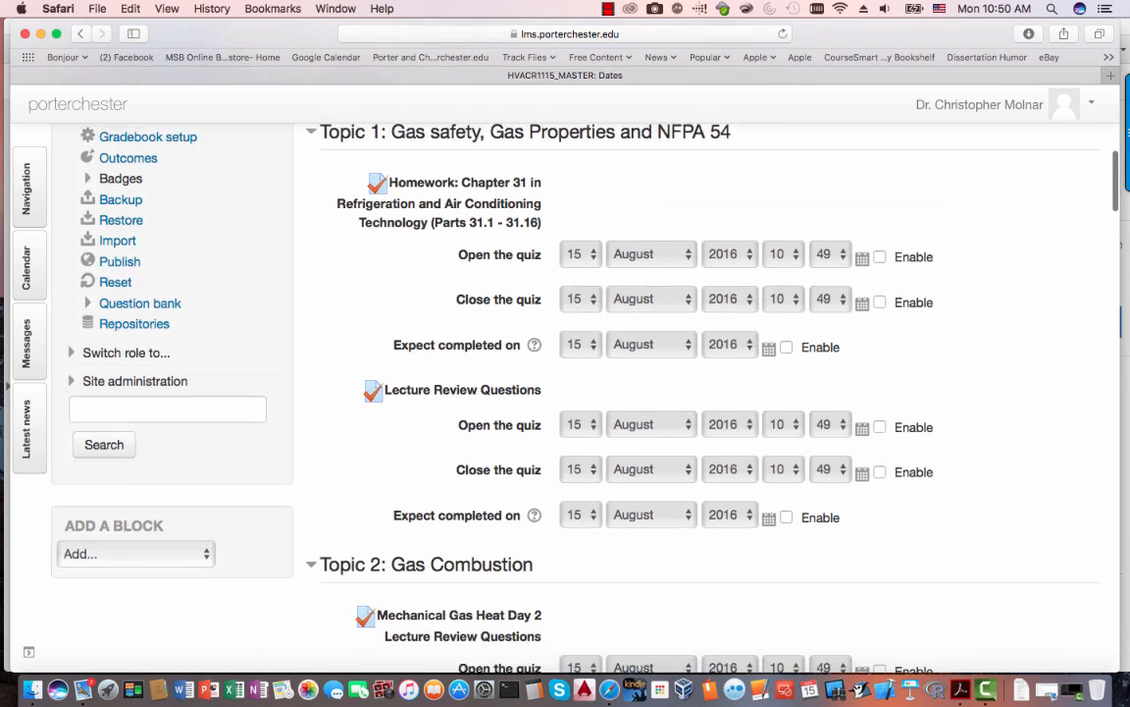
{"action": "scroll", "coordinate": [628, 393], "scroll_direction": "down", "scroll_amount": 5}
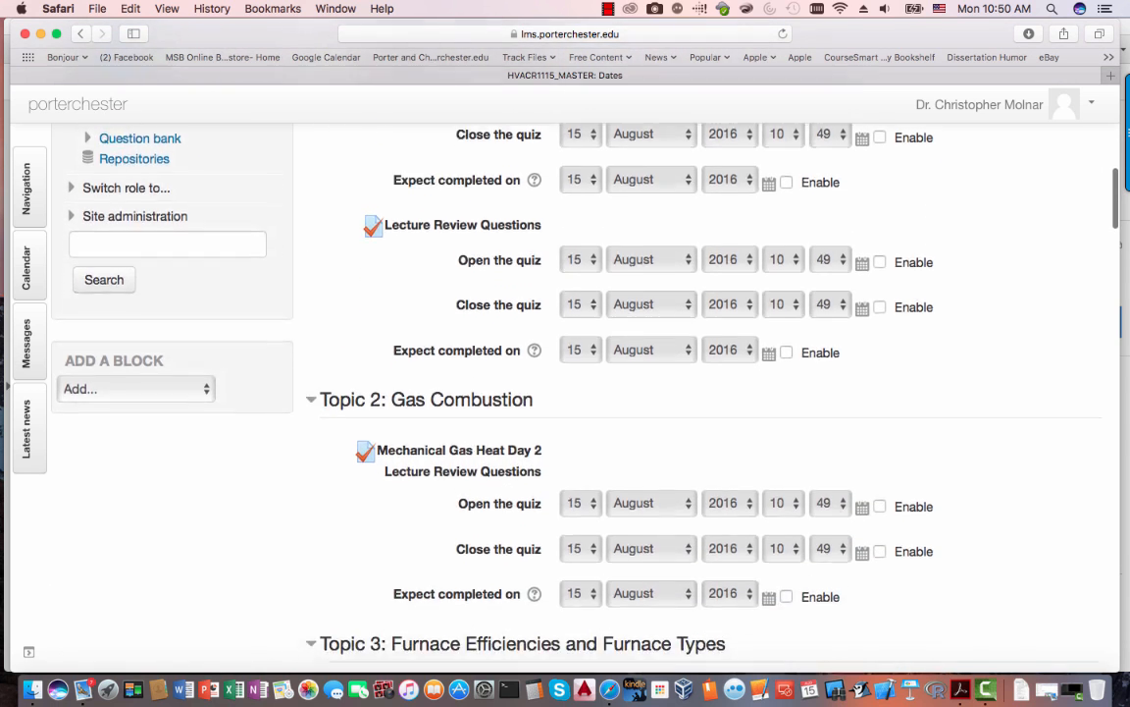
{"action": "scroll", "coordinate": [628, 393], "scroll_direction": "down", "scroll_amount": 6}
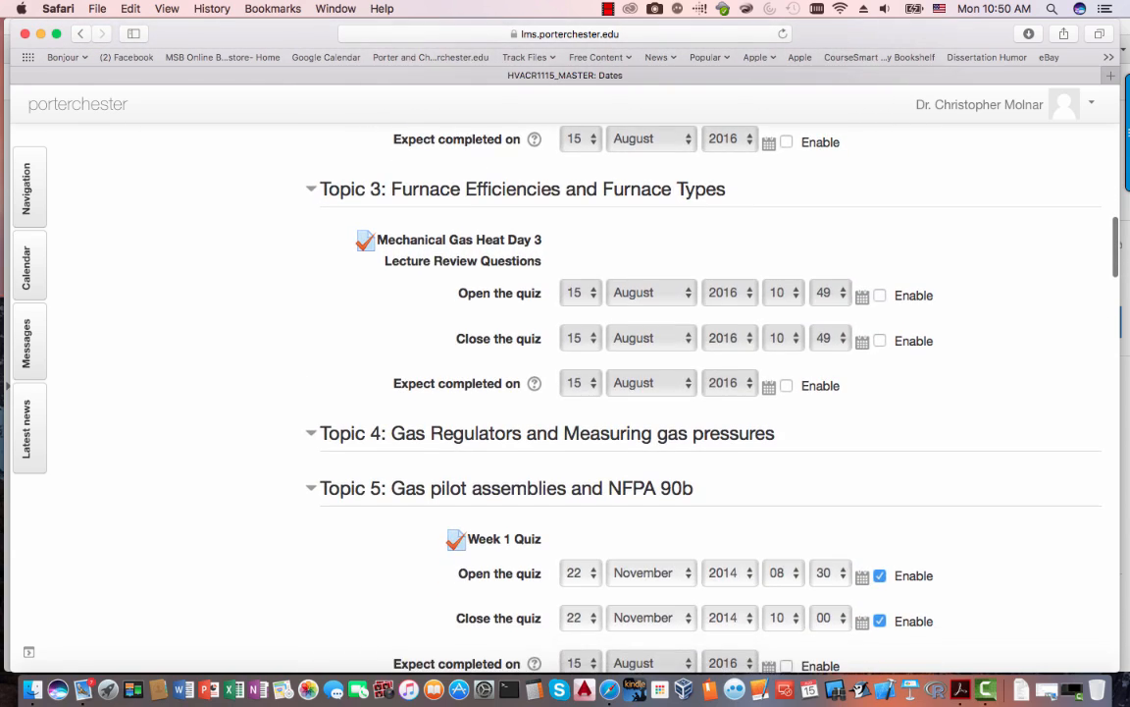
{"action": "scroll", "coordinate": [629, 393], "scroll_direction": "down", "scroll_amount": 12}
{"action": "scroll", "coordinate": [628, 392], "scroll_direction": "down", "scroll_amount": 18}
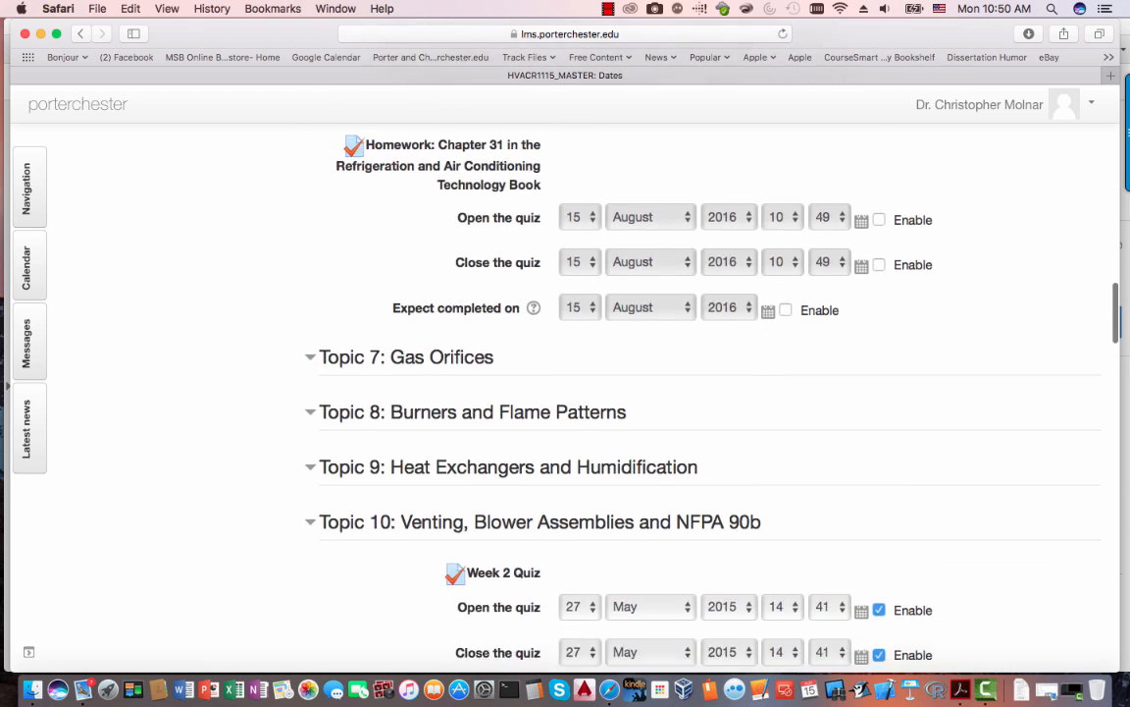
{"action": "scroll", "coordinate": [628, 393], "scroll_direction": "down", "scroll_amount": 6}
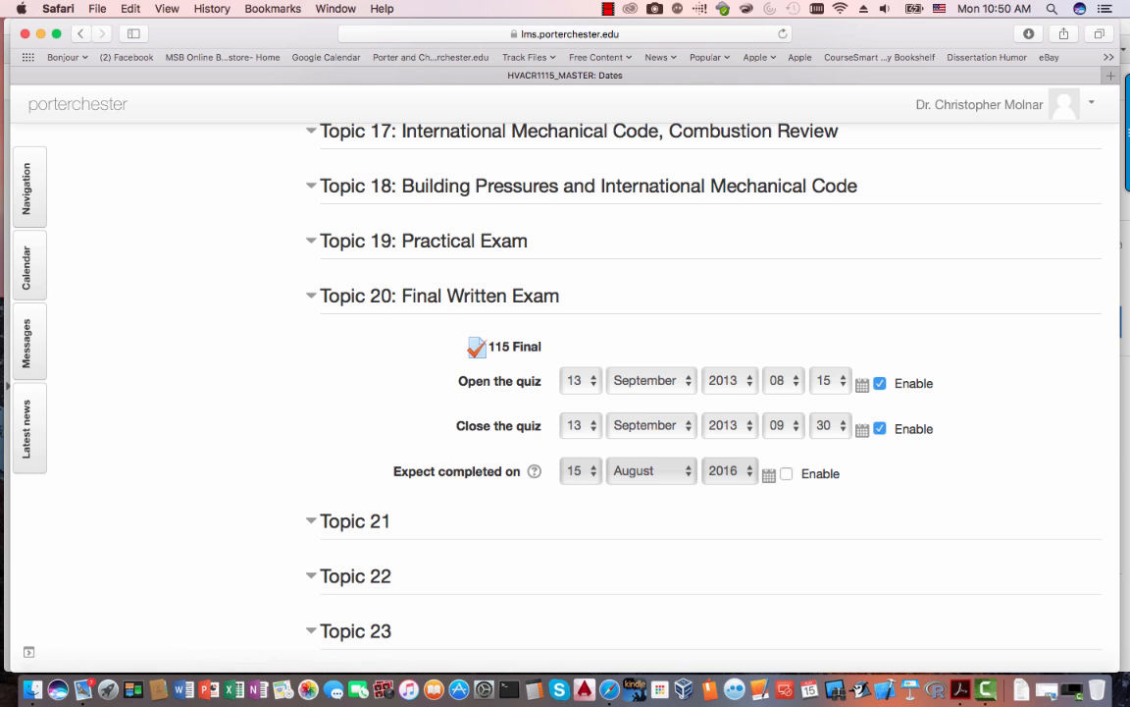
{"action": "scroll", "coordinate": [638, 393], "scroll_direction": "down", "scroll_amount": 1}
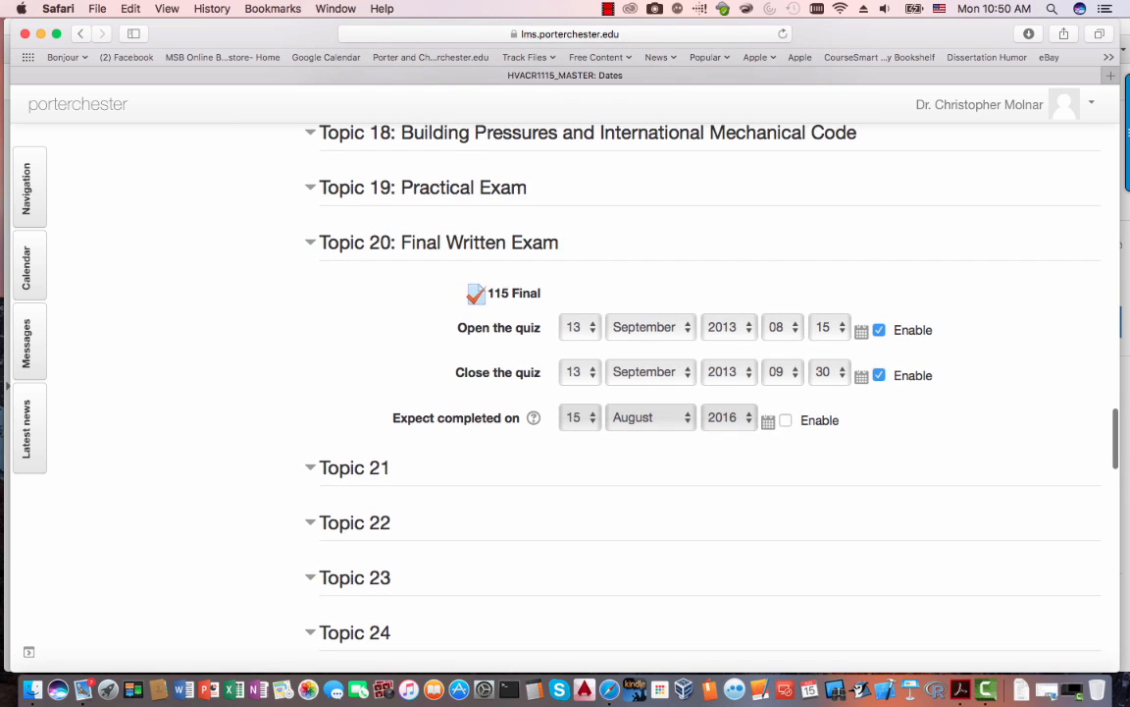
{"action": "scroll", "coordinate": [638, 393], "scroll_direction": "down", "scroll_amount": 20}
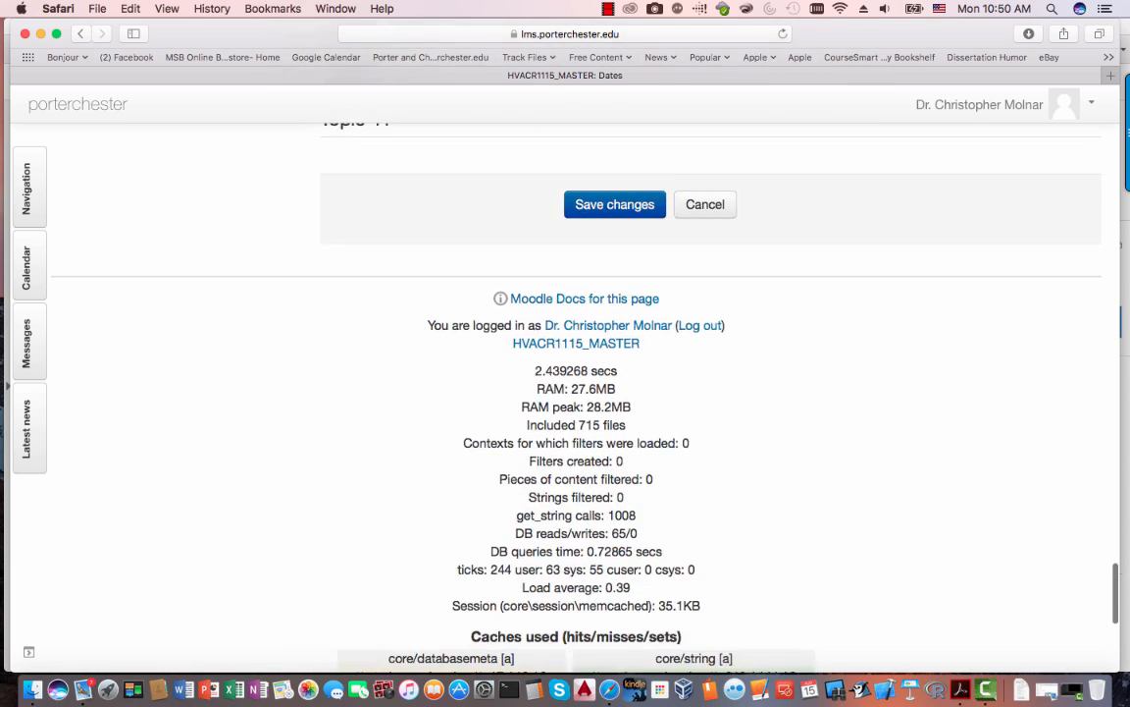
{"action": "left_click", "coordinate": [614, 196]}
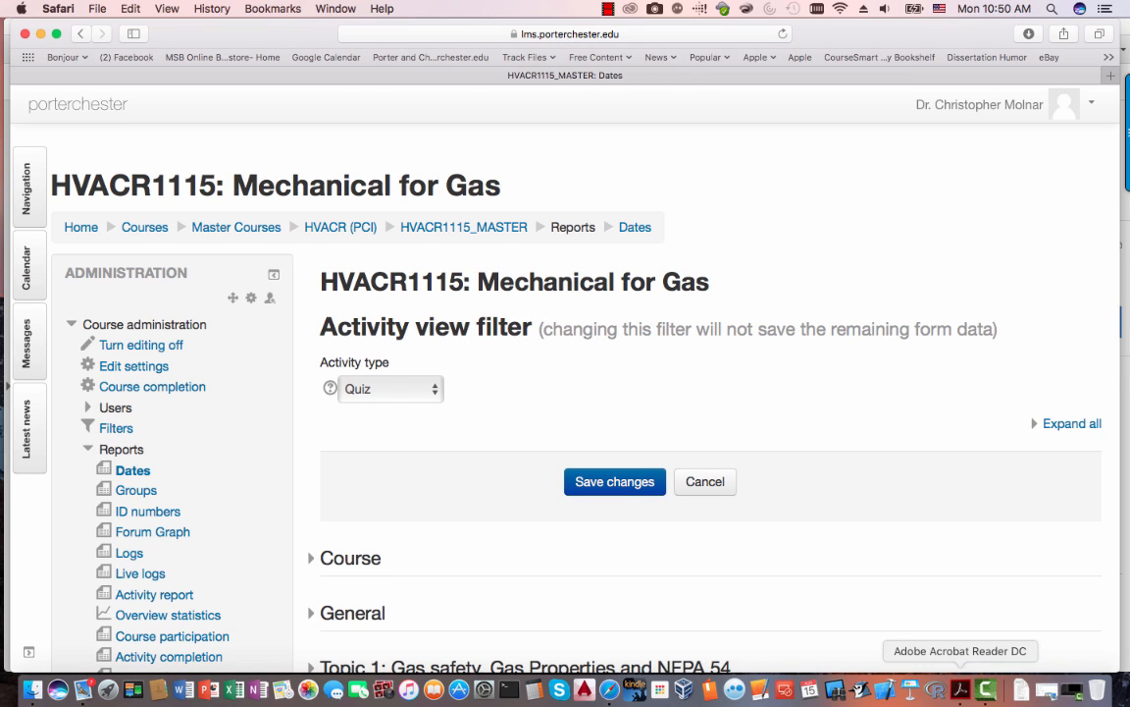
- In the checklist PDF, tick items 6, 8 and 7 on assignment, quiz and lab dates
{"action": "left_click", "coordinate": [961, 690]}
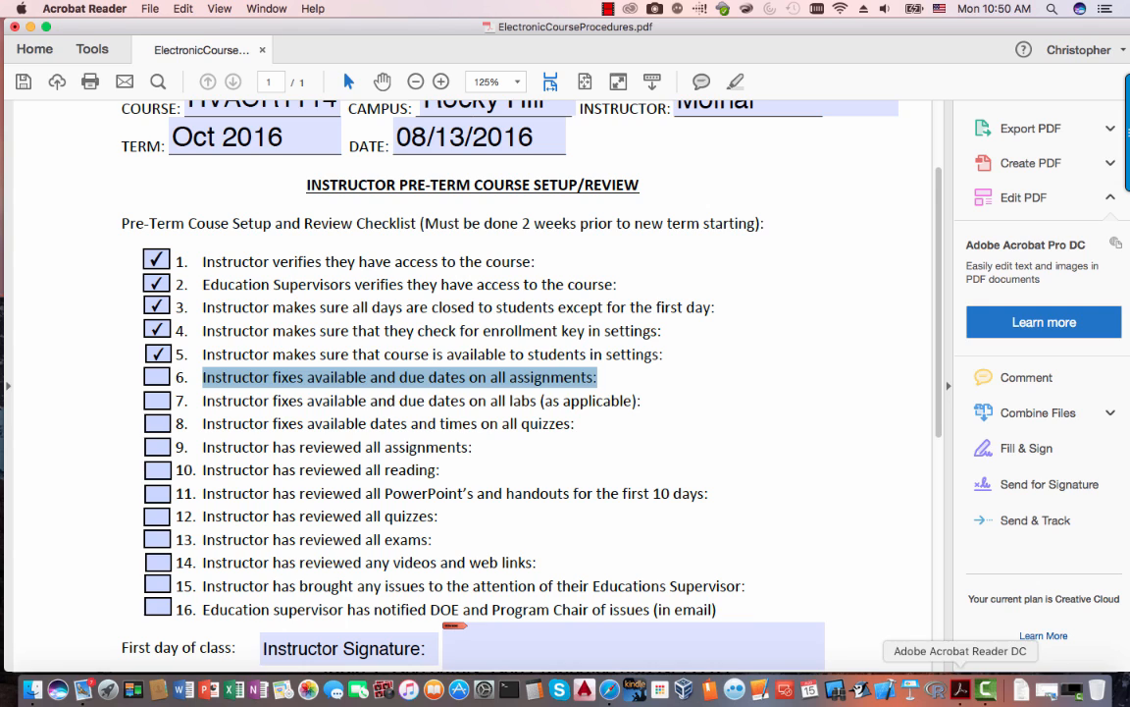
{"action": "left_click", "coordinate": [159, 380]}
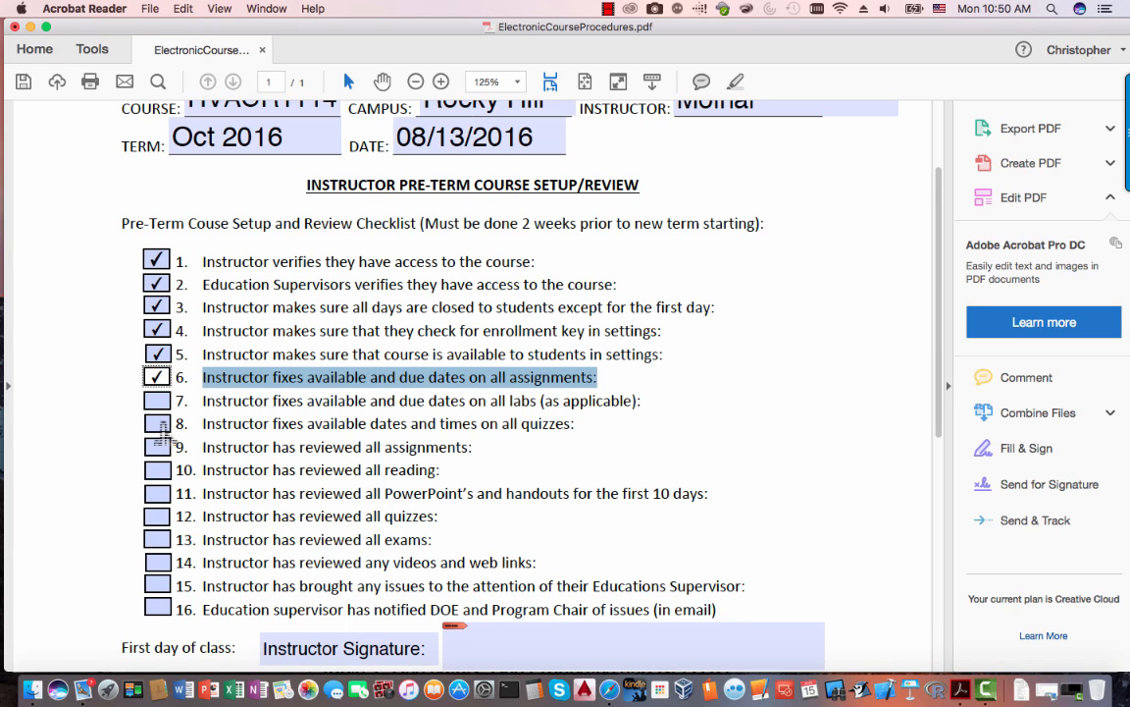
{"action": "left_click", "coordinate": [158, 424]}
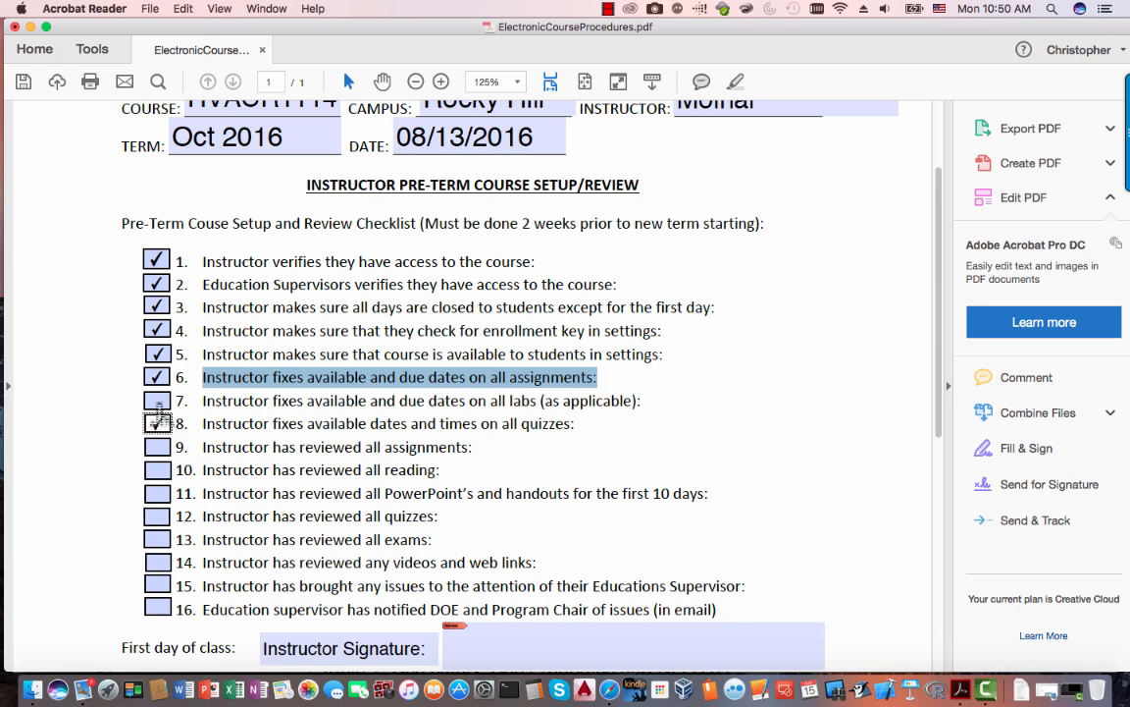
{"action": "left_click", "coordinate": [162, 401]}
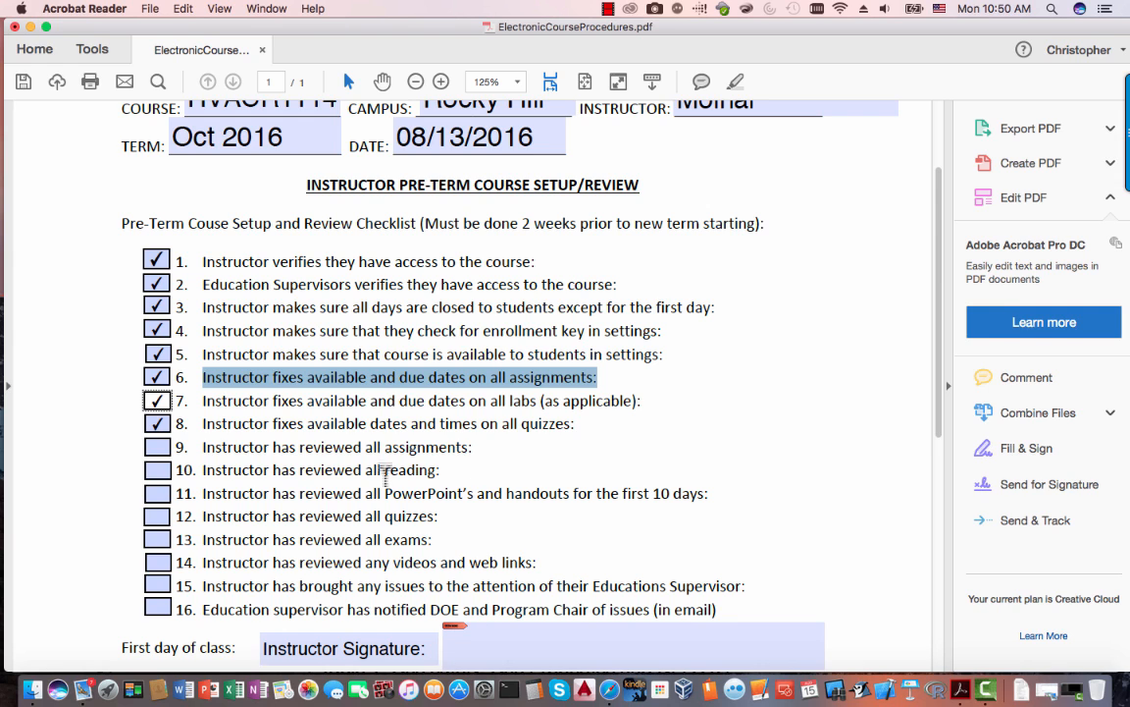
- Look over the remaining review items 12 to 15 before returning to Moodle
{"action": "left_click_drag", "start_coordinate": [202, 446], "coordinate": [265, 563]}
{"action": "left_click", "coordinate": [558, 567]}
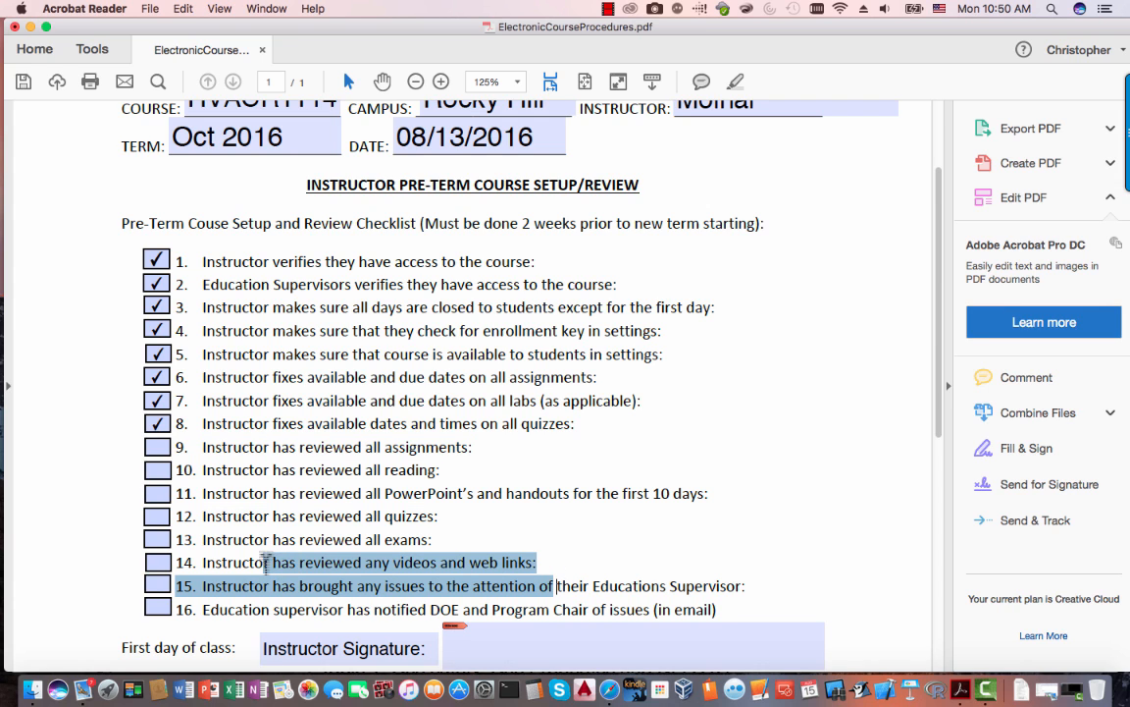
{"action": "left_click", "coordinate": [267, 561]}
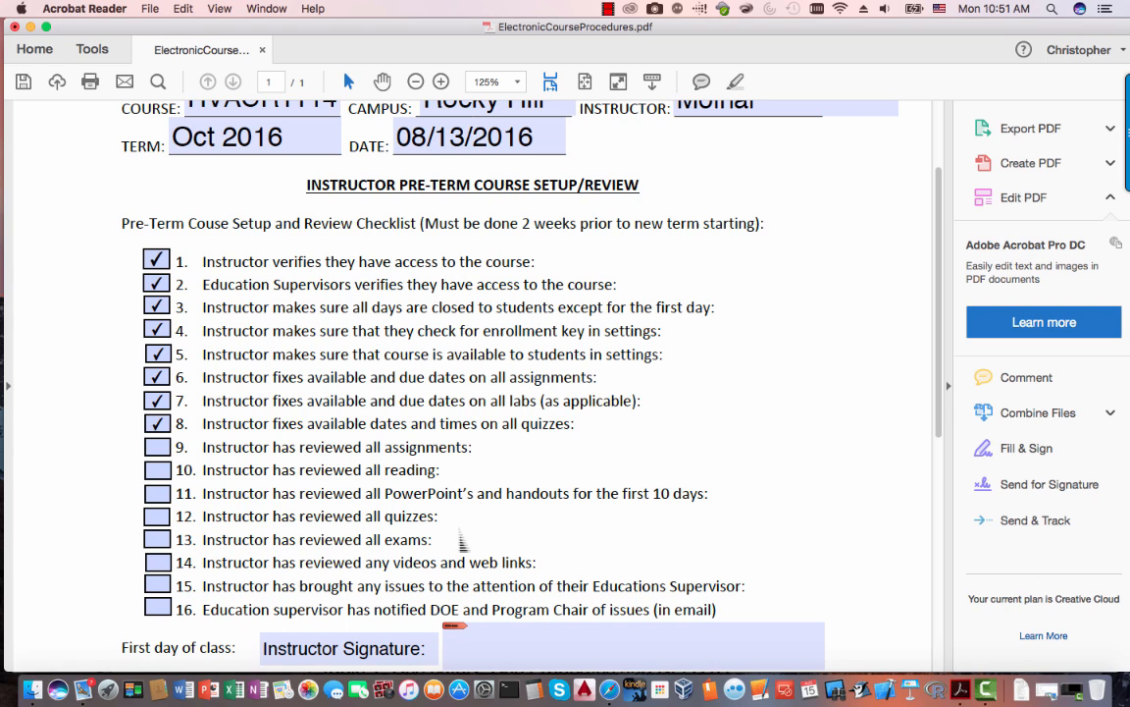
{"action": "left_click_drag", "start_coordinate": [444, 520], "coordinate": [210, 515]}
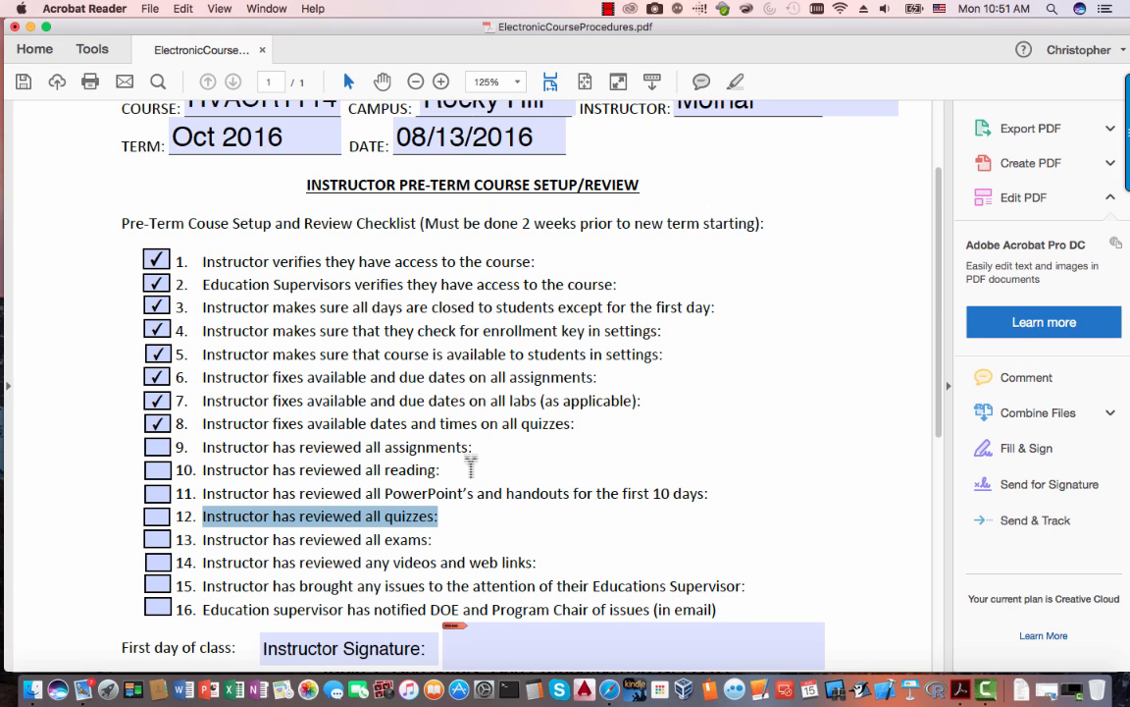
{"action": "key", "text": "super+Tab"}
{"action": "key", "text": "super+Tab"}
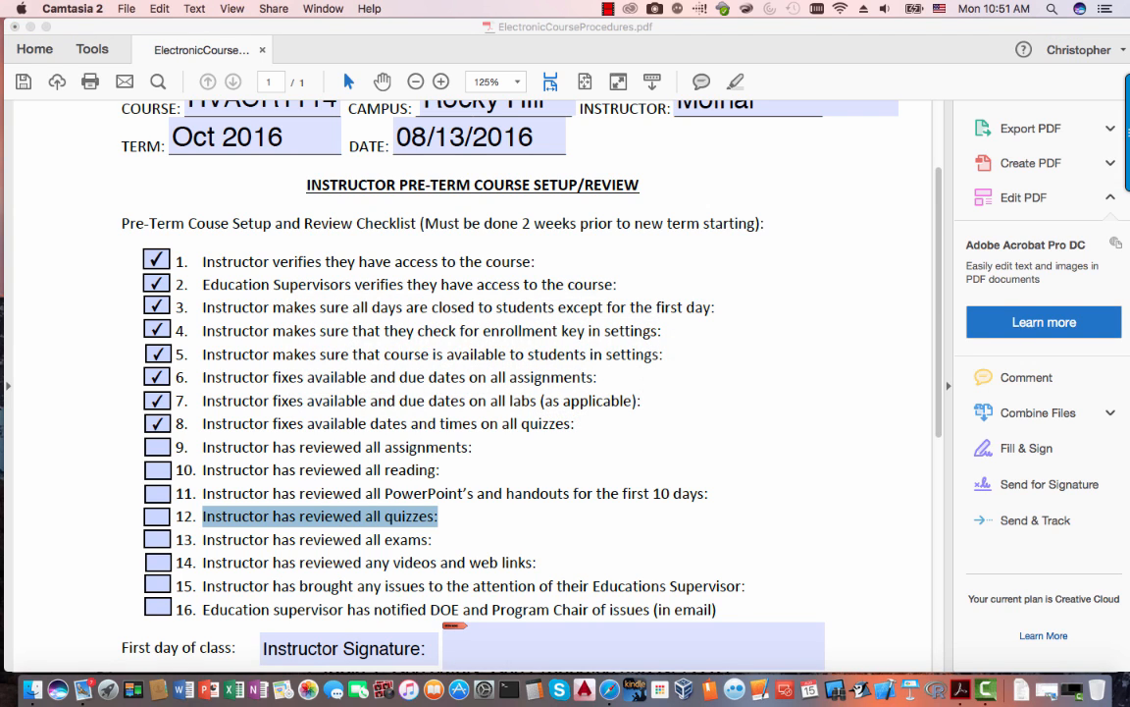
{"action": "key", "text": "super+Tab"}
{"action": "key", "text": "super+Tab"}
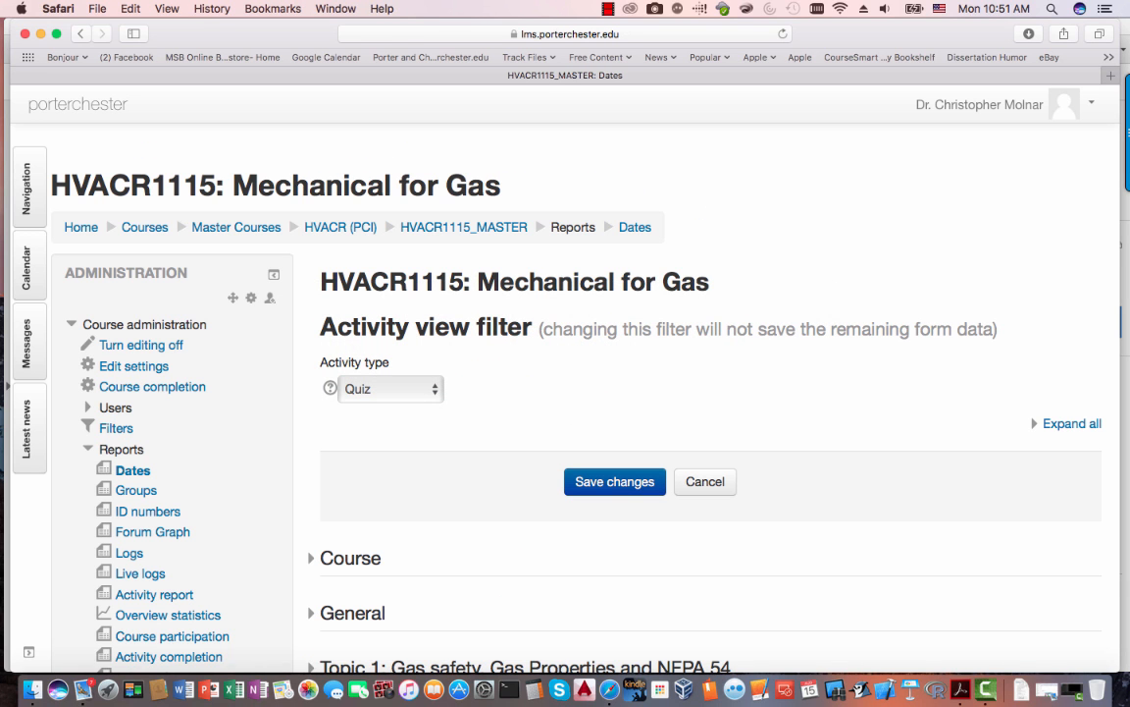
- Return to the HVACR1115_MASTER course page and undock the Recent Activity block into the sidebar
{"action": "left_click", "coordinate": [463, 227]}
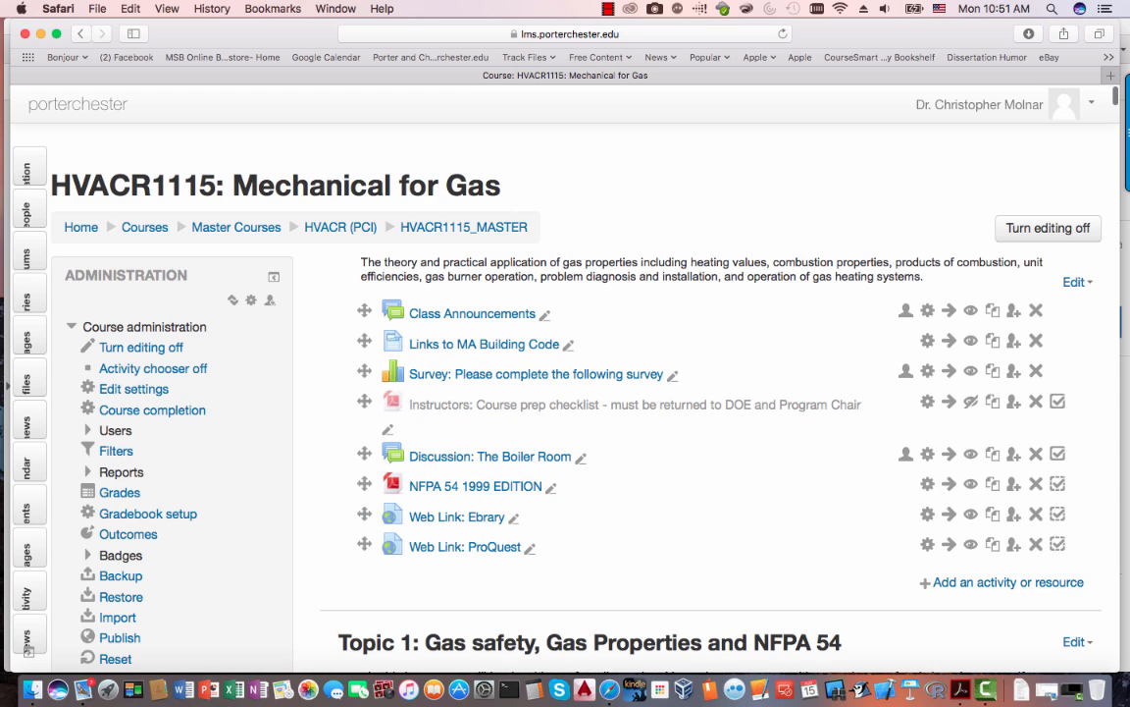
{"action": "scroll", "coordinate": [29, 650], "scroll_direction": "down", "scroll_amount": 5}
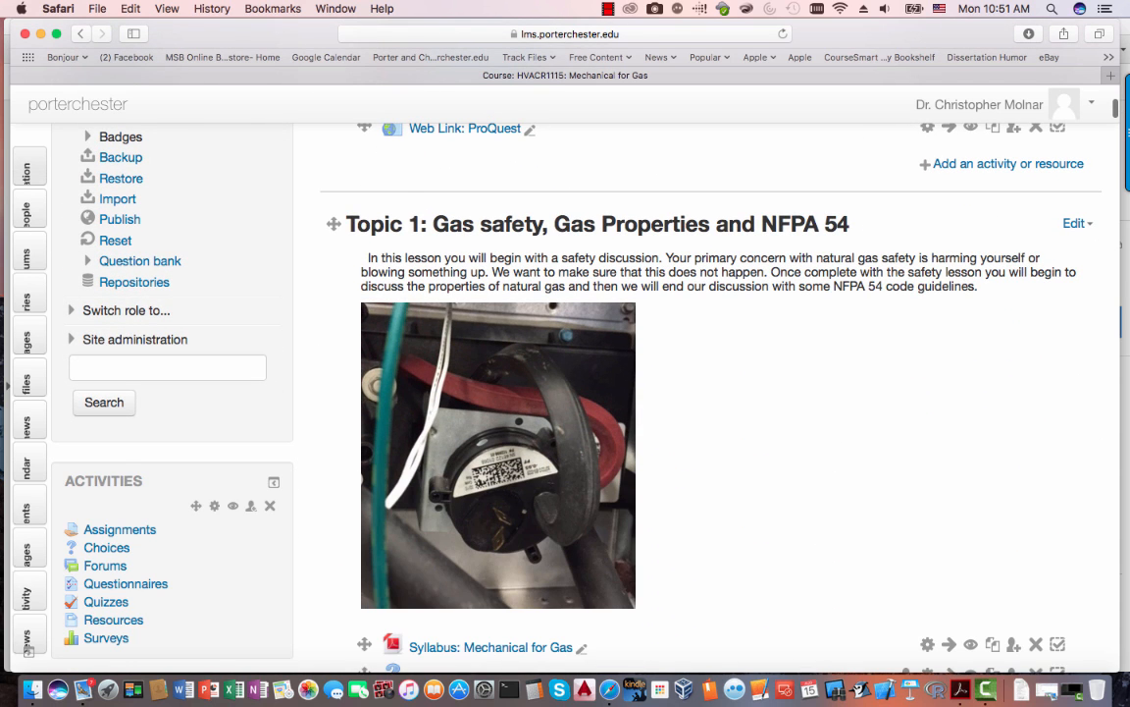
{"action": "mouse_move", "coordinate": [29, 169]}
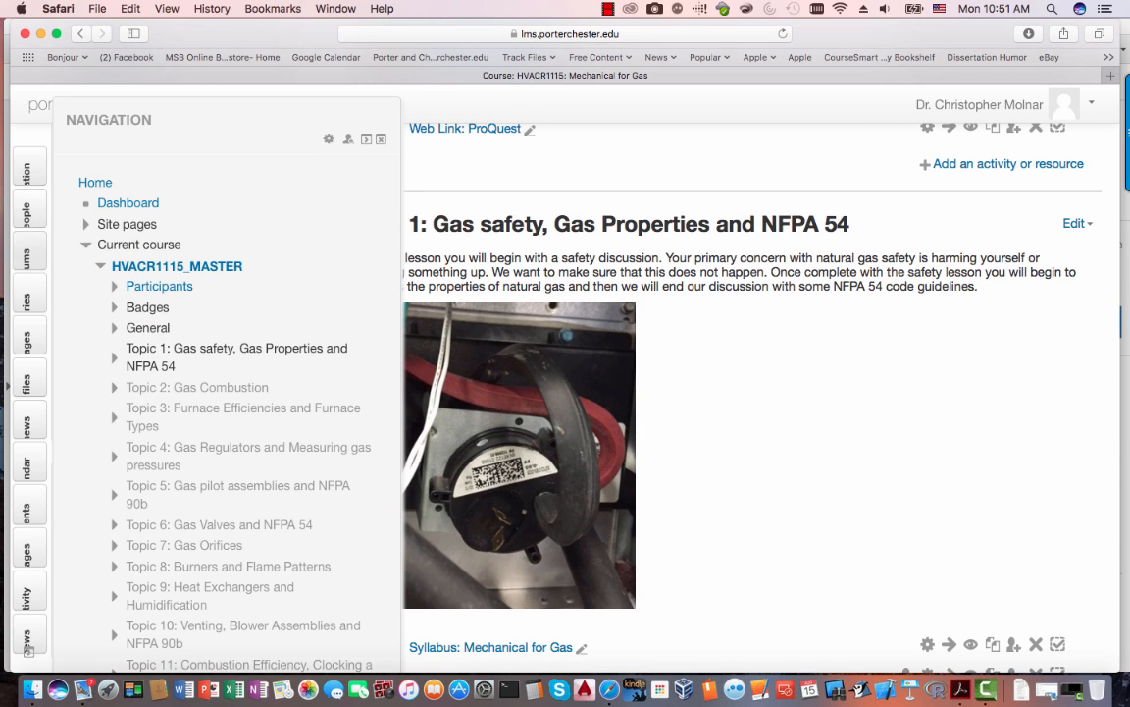
{"action": "mouse_move", "coordinate": [28, 297]}
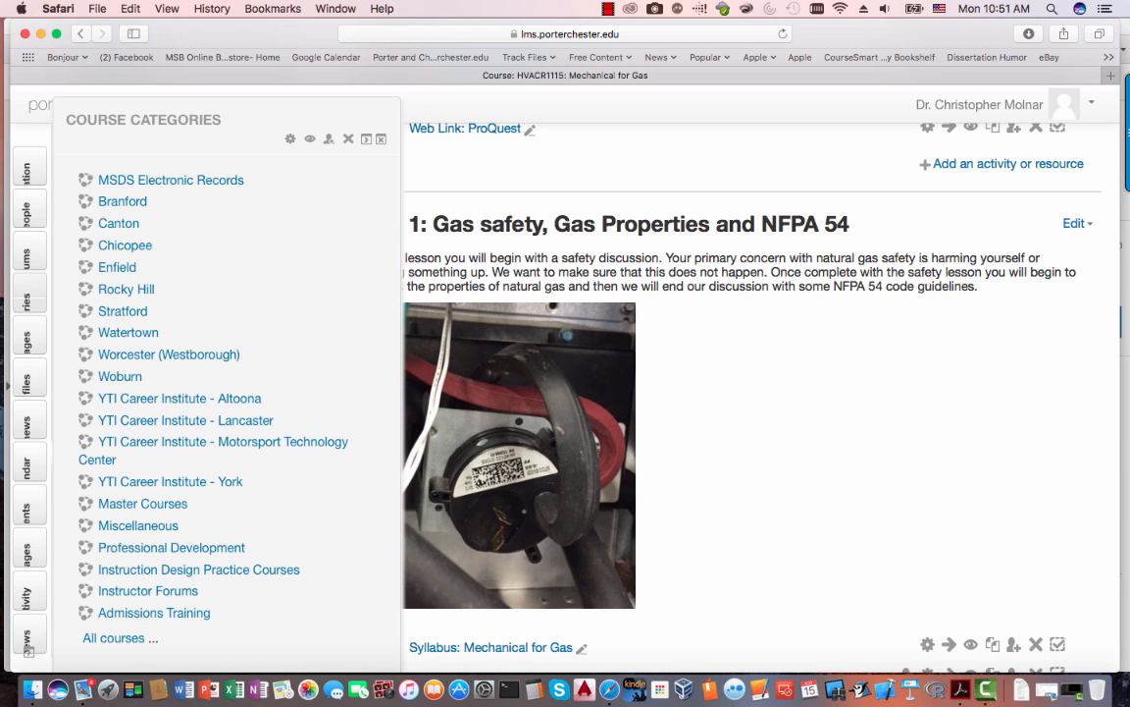
{"action": "mouse_move", "coordinate": [28, 338]}
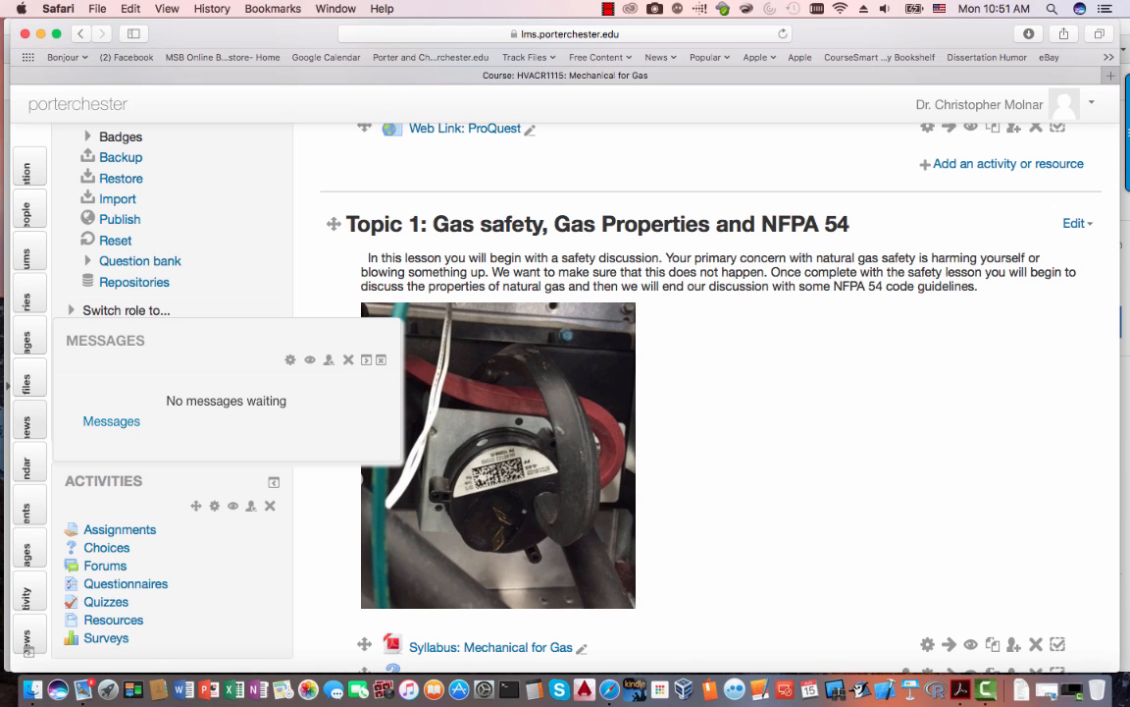
{"action": "mouse_move", "coordinate": [29, 512]}
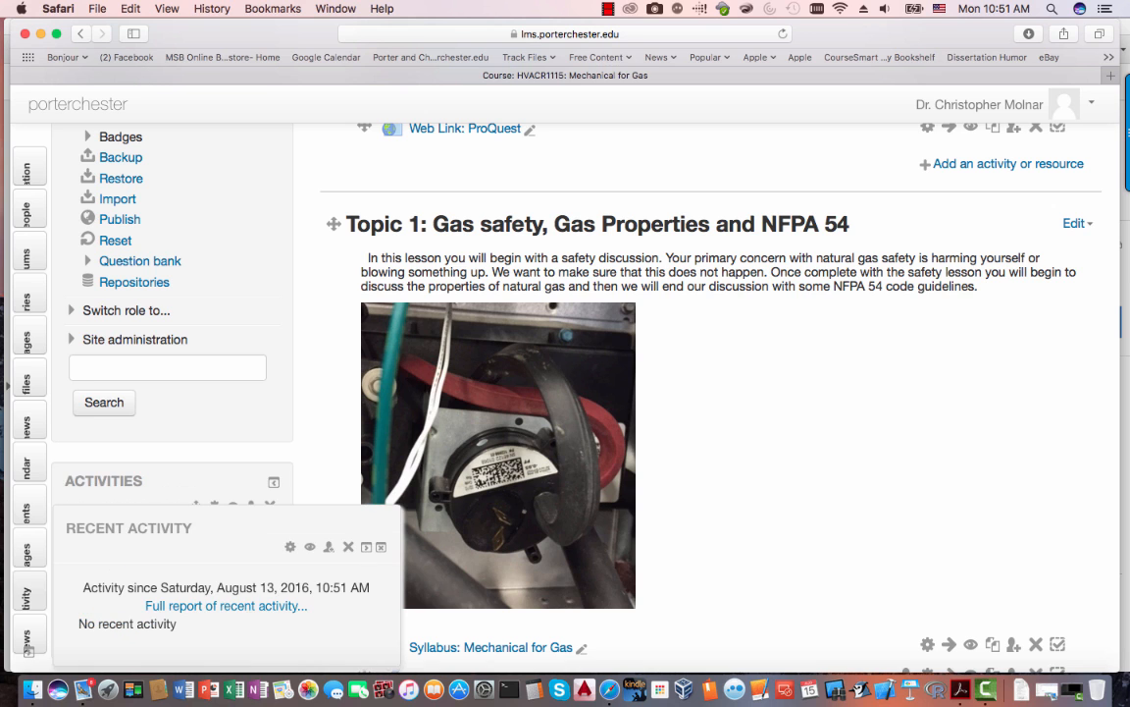
{"action": "left_click", "coordinate": [366, 546]}
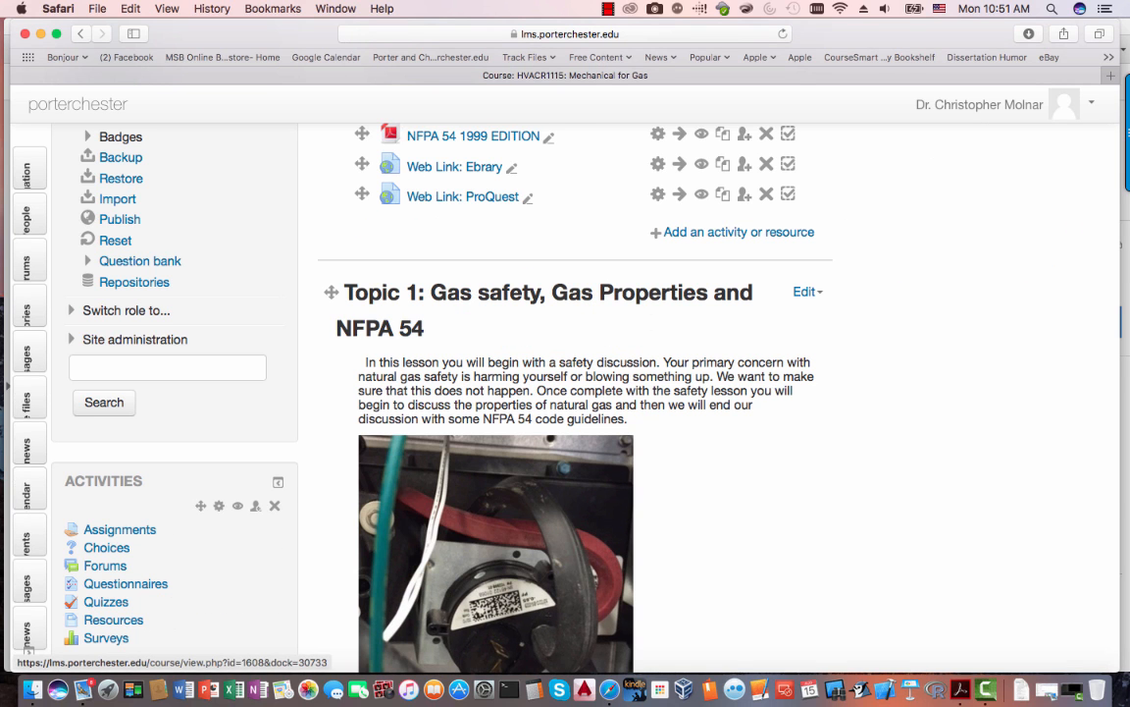
{"action": "scroll", "coordinate": [575, 393], "scroll_direction": "down", "scroll_amount": 2}
{"action": "scroll", "coordinate": [108, 405], "scroll_direction": "down", "scroll_amount": 2}
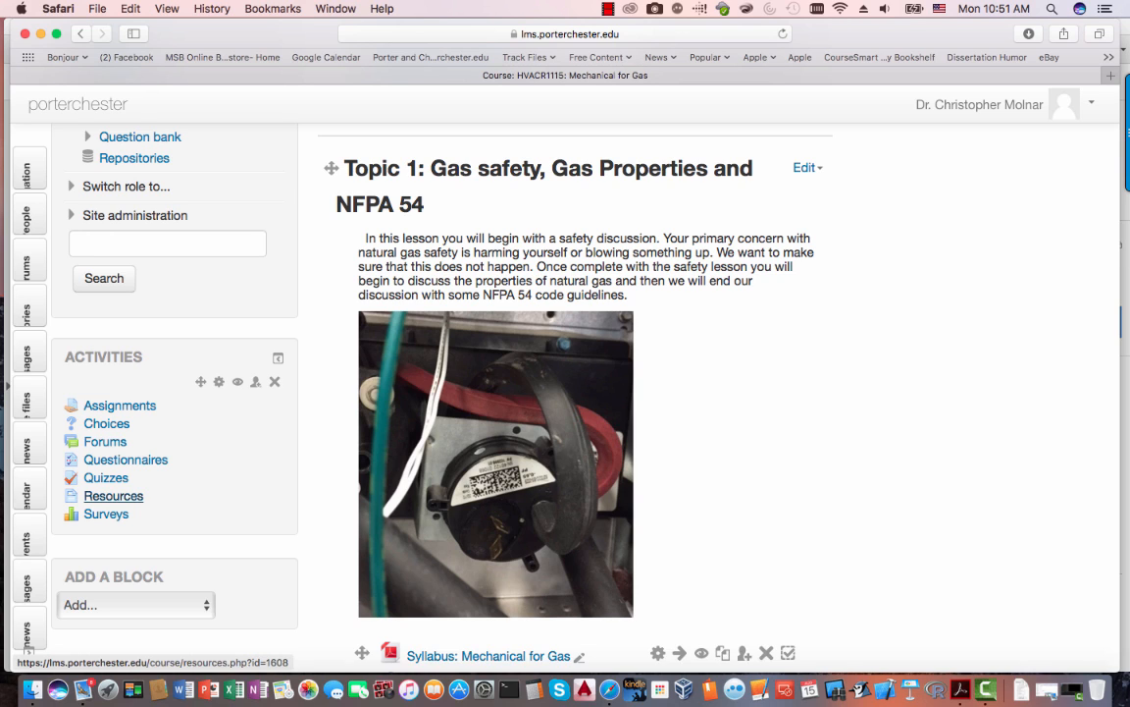
- Open the course Resources page and scroll through the resources listed by topic
{"action": "left_click", "coordinate": [112, 496]}
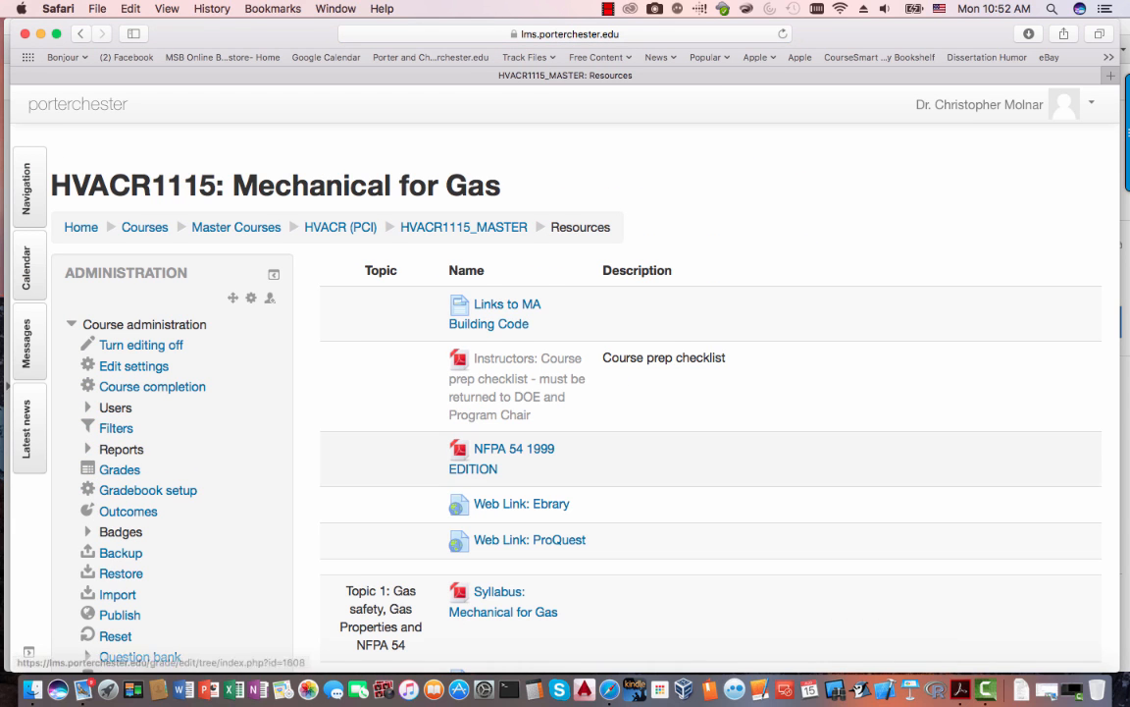
{"action": "scroll", "coordinate": [565, 393], "scroll_direction": "down", "scroll_amount": 3}
{"action": "scroll", "coordinate": [510, 420], "scroll_direction": "down", "scroll_amount": 10}
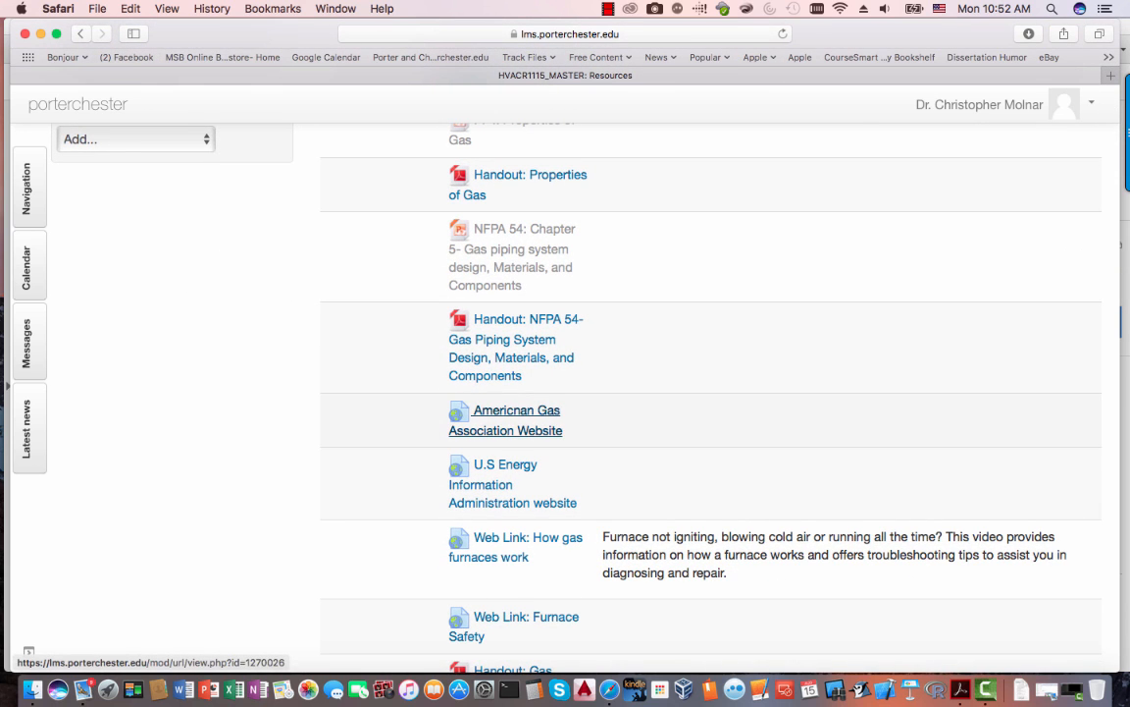
{"action": "scroll", "coordinate": [510, 420], "scroll_direction": "up", "scroll_amount": 15}
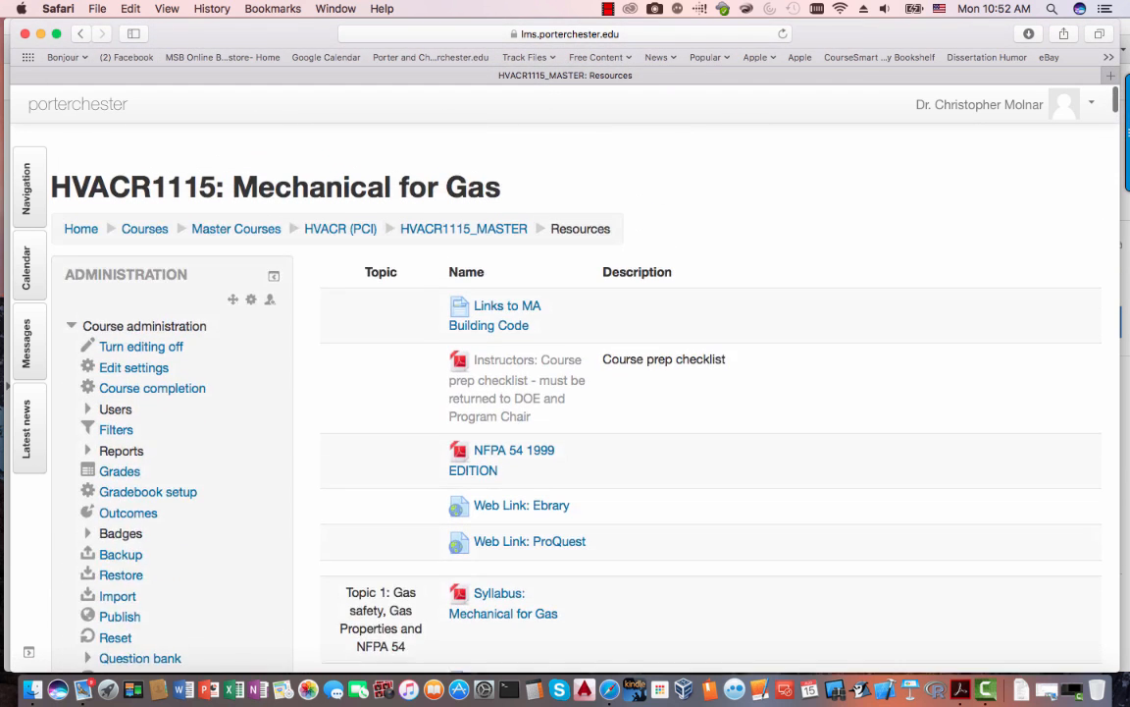
{"action": "scroll", "coordinate": [520, 400], "scroll_direction": "down", "scroll_amount": 3}
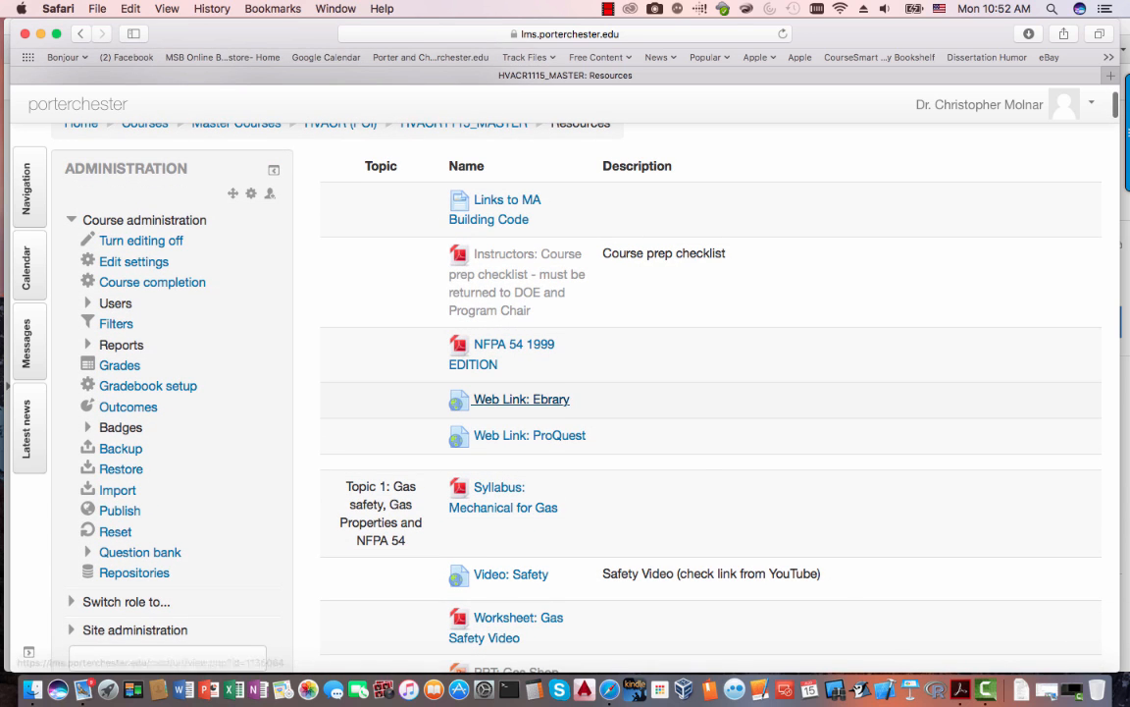
{"action": "right_click", "coordinate": [535, 399]}
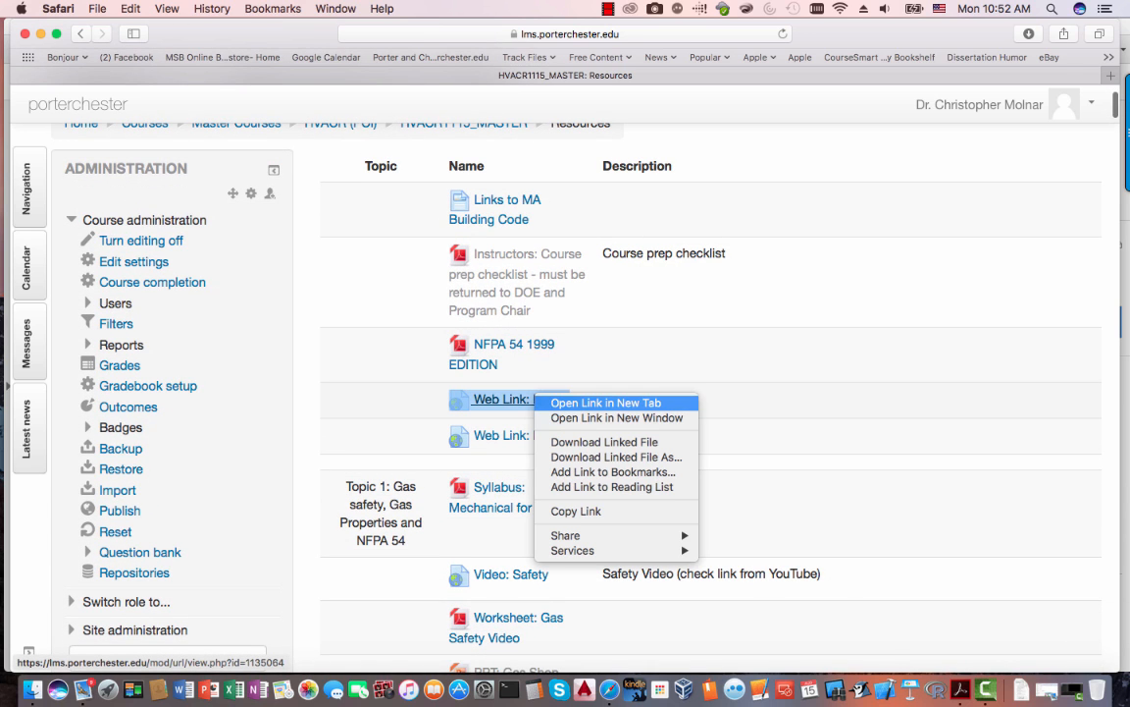
{"action": "left_click", "coordinate": [605, 402]}
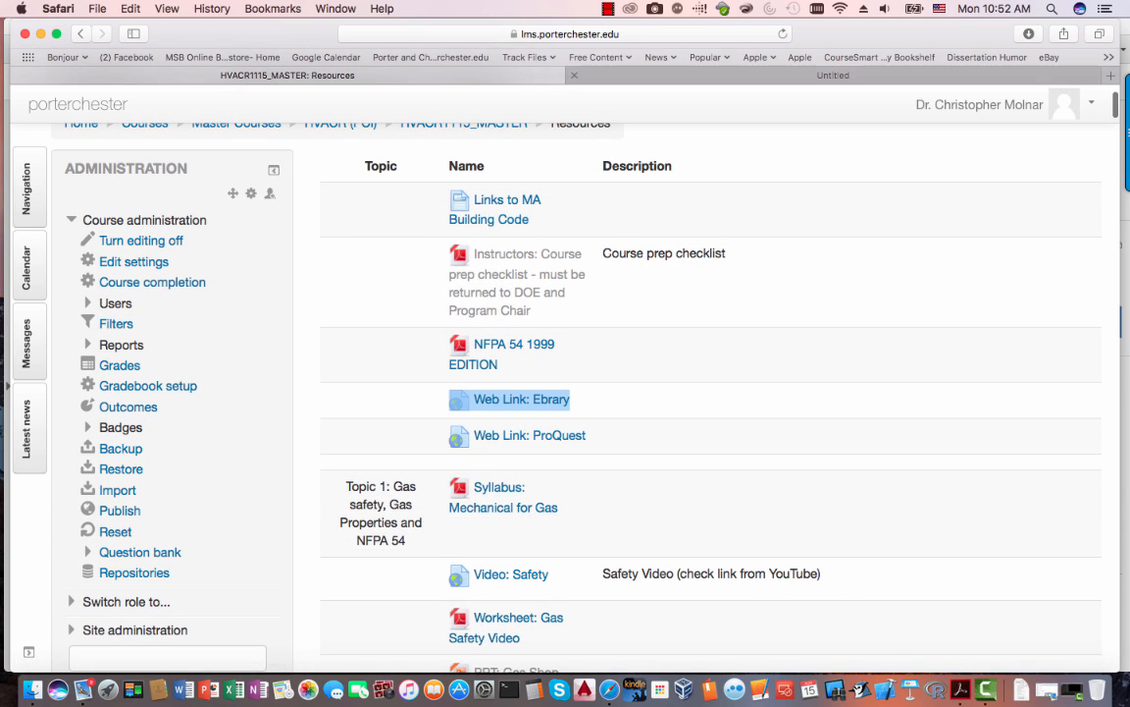
{"action": "left_click", "coordinate": [833, 76]}
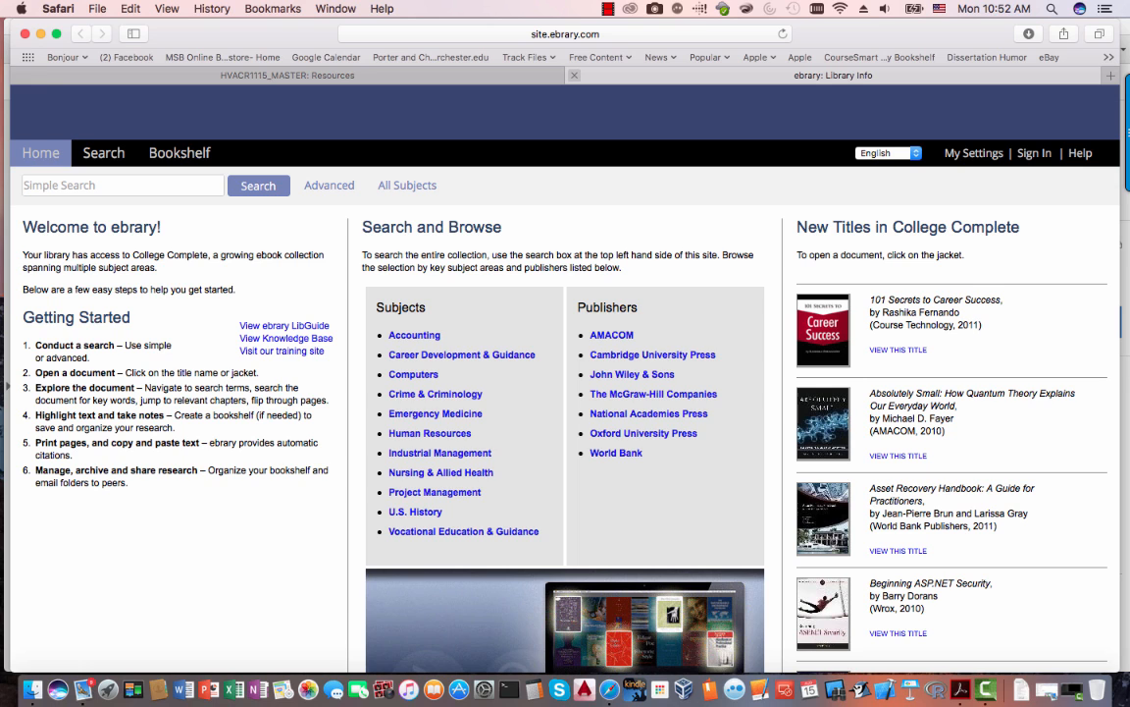
{"action": "left_click", "coordinate": [574, 74]}
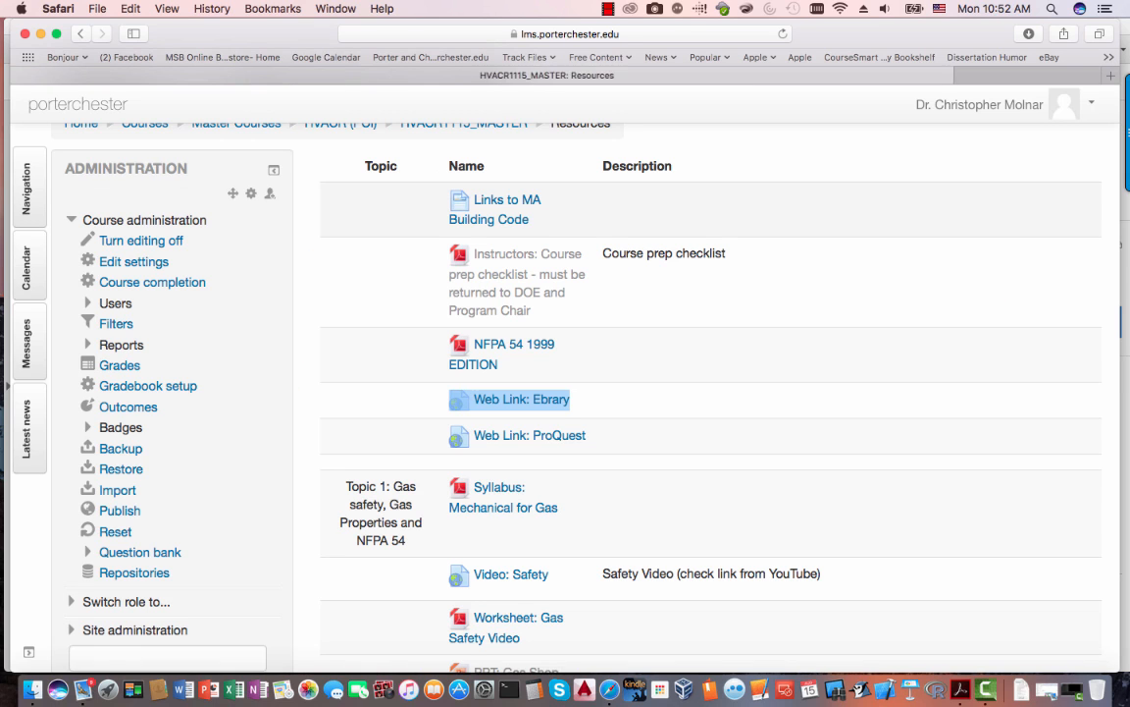
{"action": "right_click", "coordinate": [526, 435]}
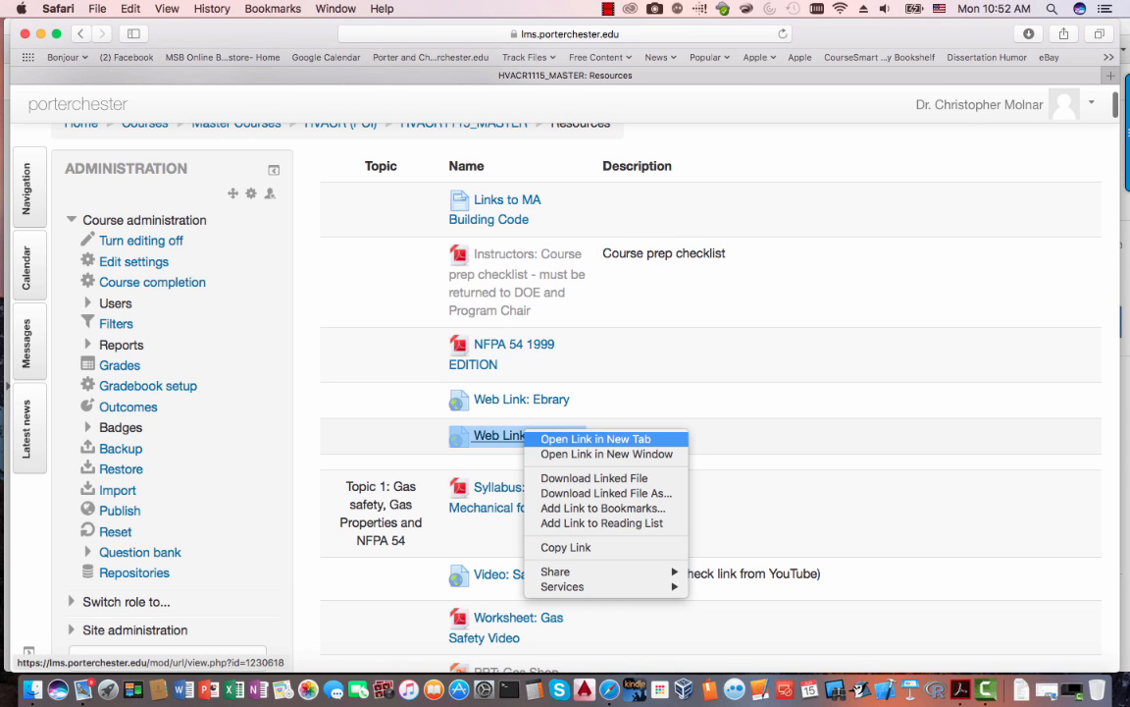
{"action": "left_click", "coordinate": [596, 438]}
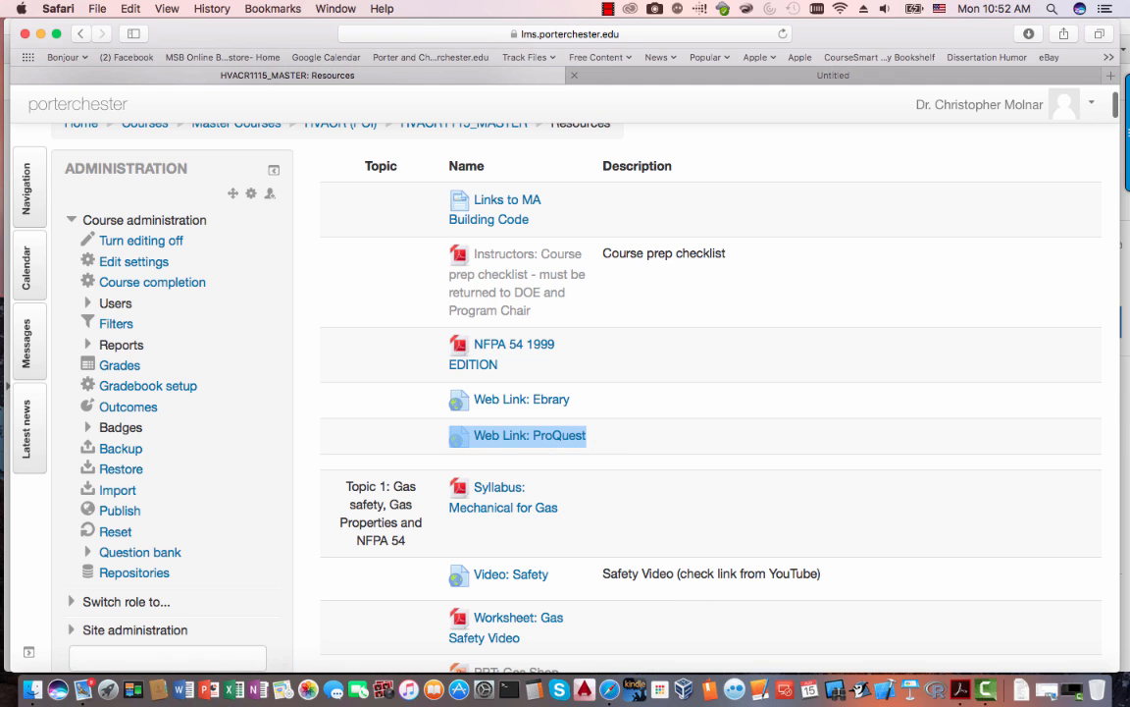
{"action": "left_click", "coordinate": [736, 75]}
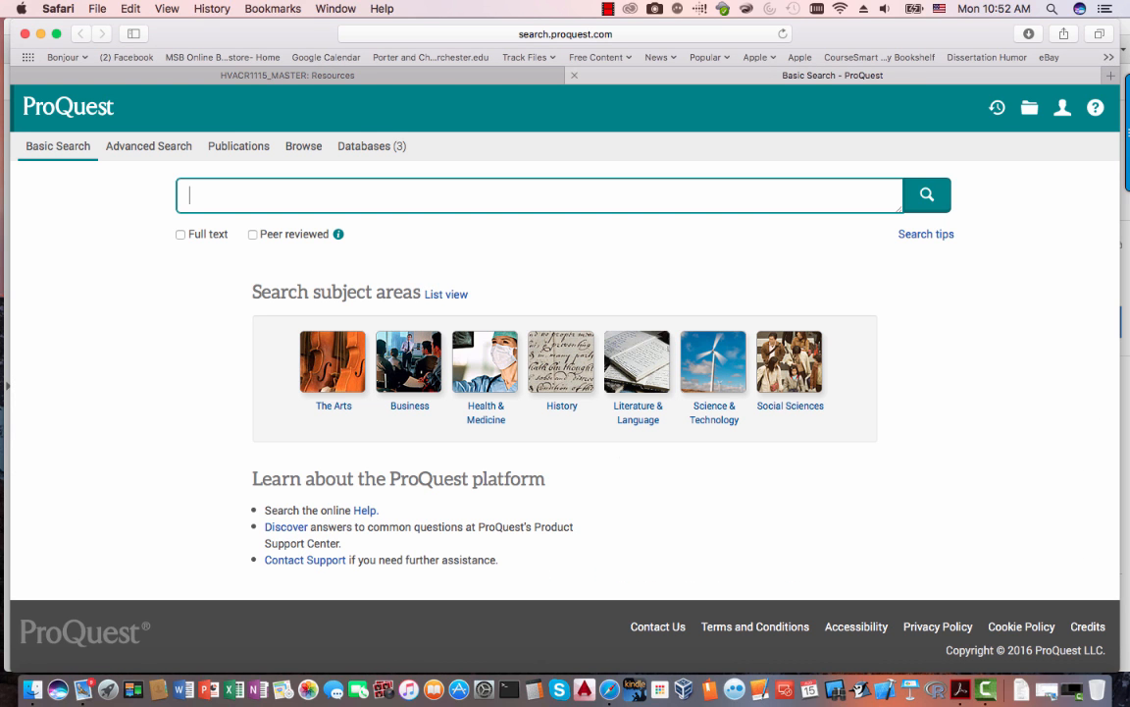
{"action": "left_click", "coordinate": [574, 75]}
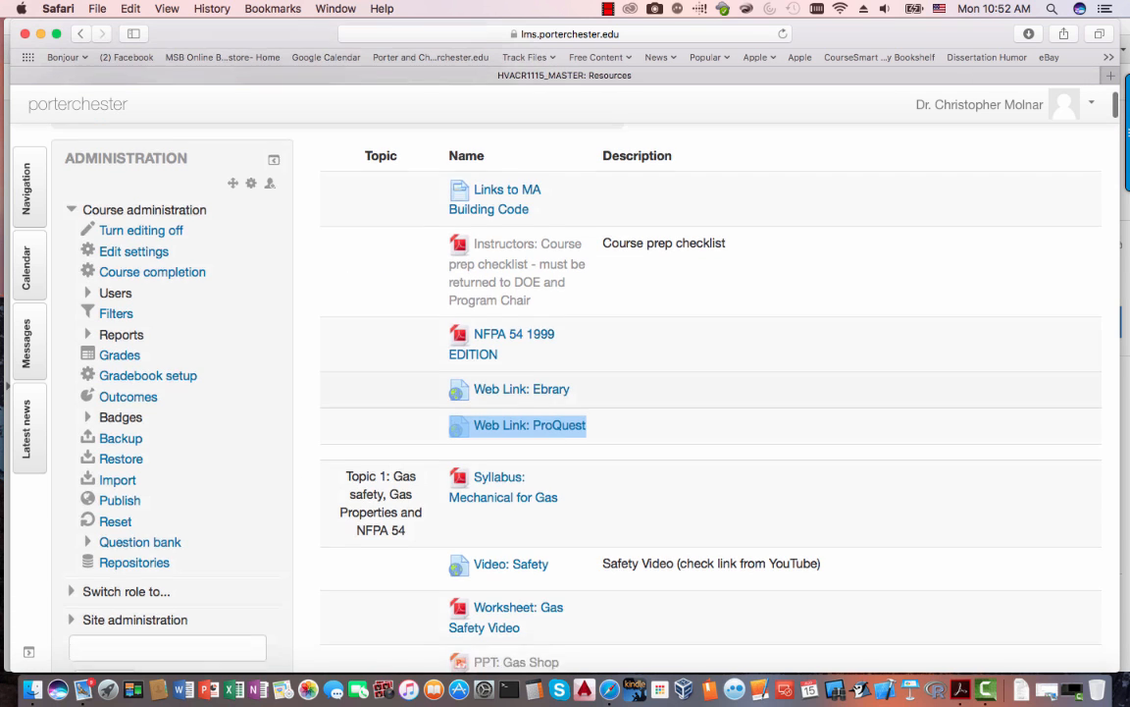
{"action": "scroll", "coordinate": [589, 393], "scroll_direction": "down", "scroll_amount": 5}
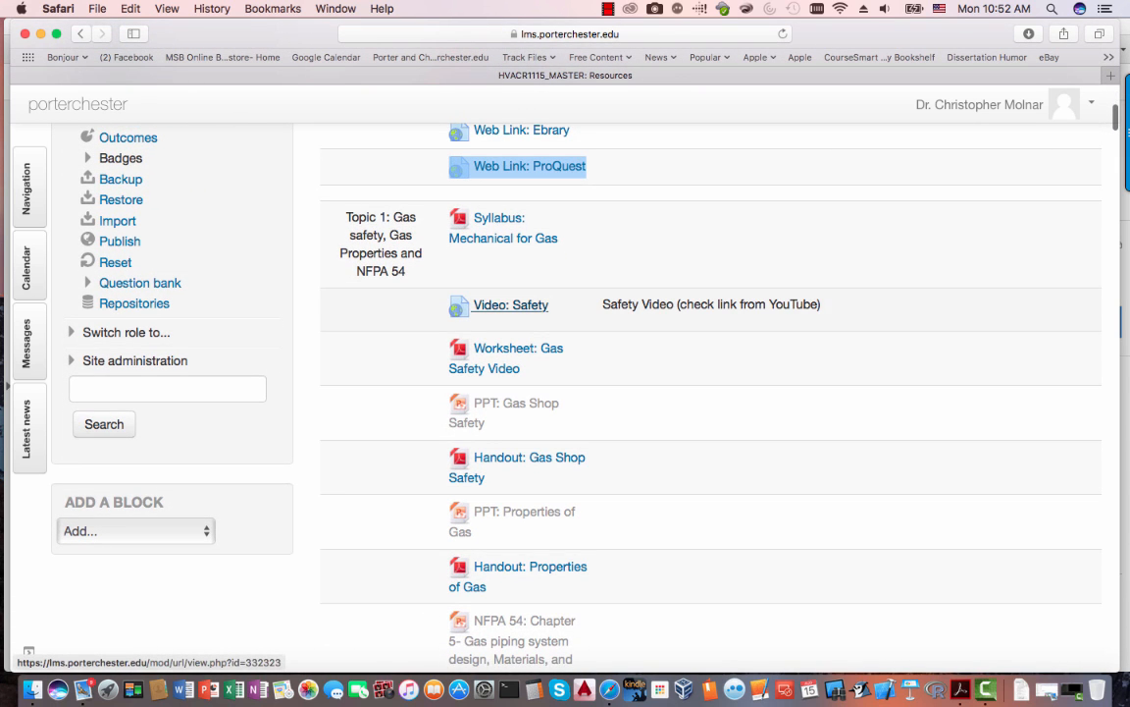
{"action": "right_click", "coordinate": [527, 306]}
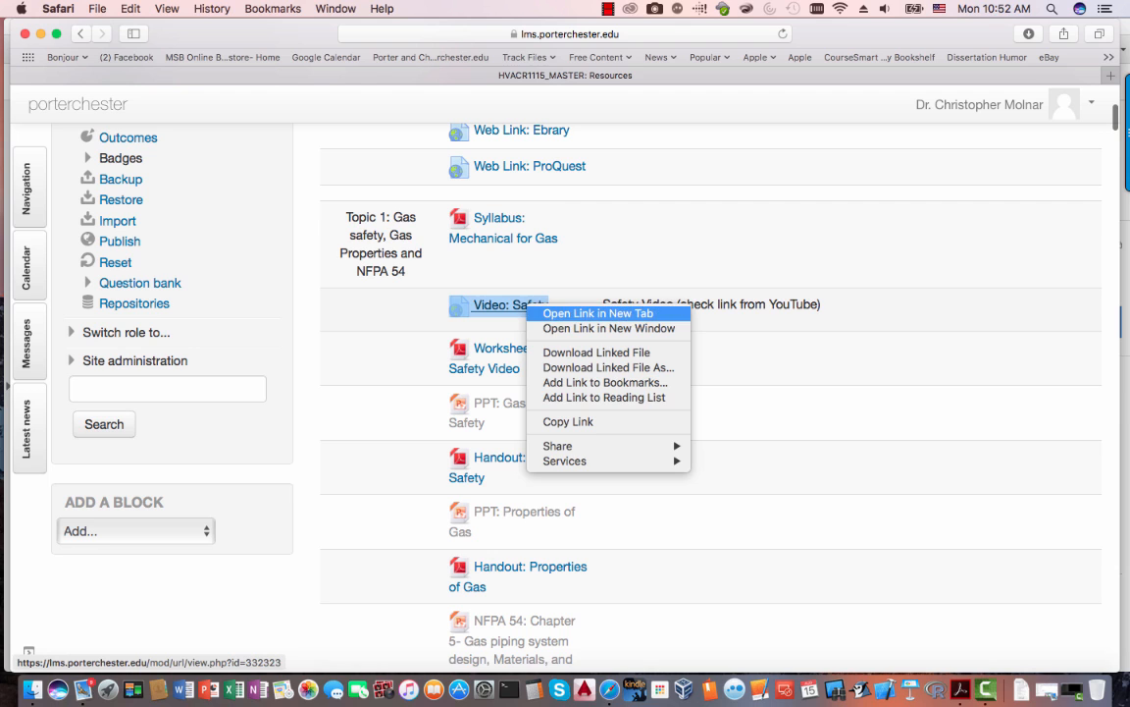
{"action": "left_click", "coordinate": [597, 314]}
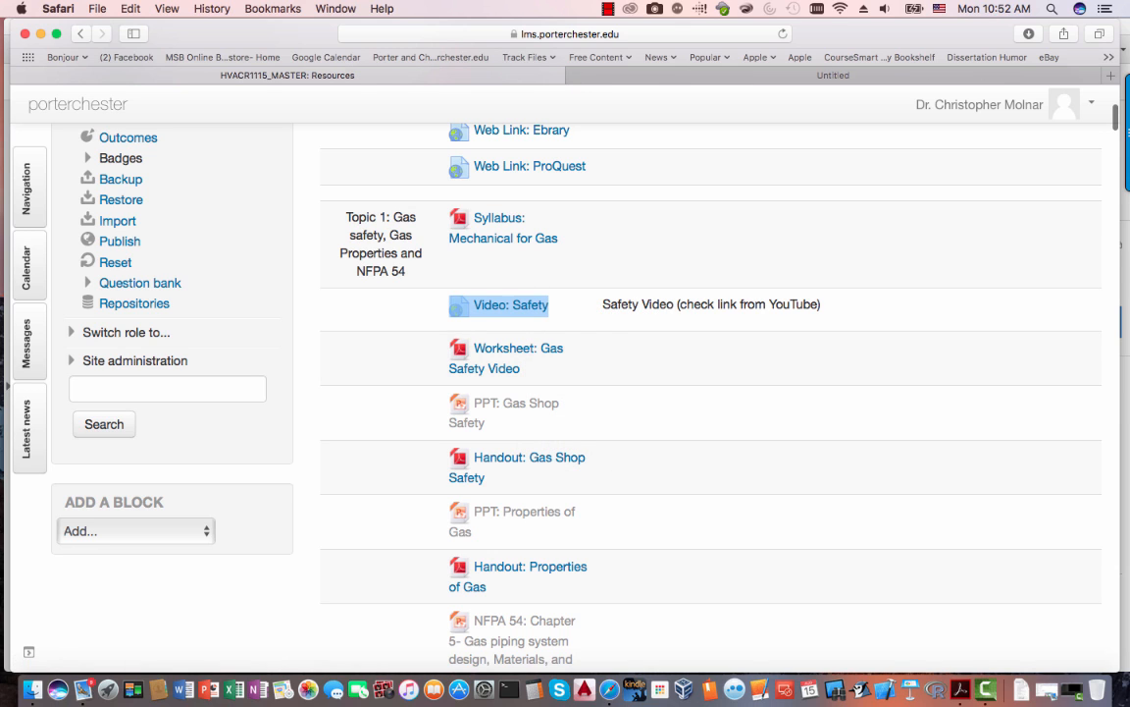
{"action": "left_click", "coordinate": [805, 76]}
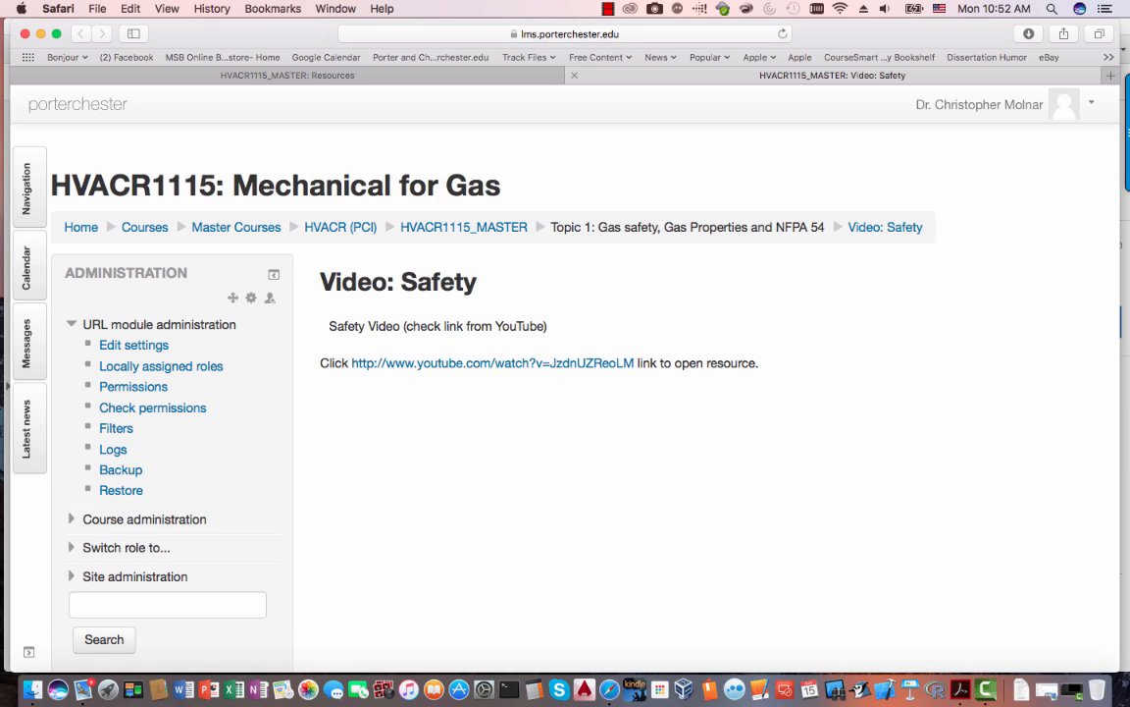
{"action": "left_click", "coordinate": [493, 363]}
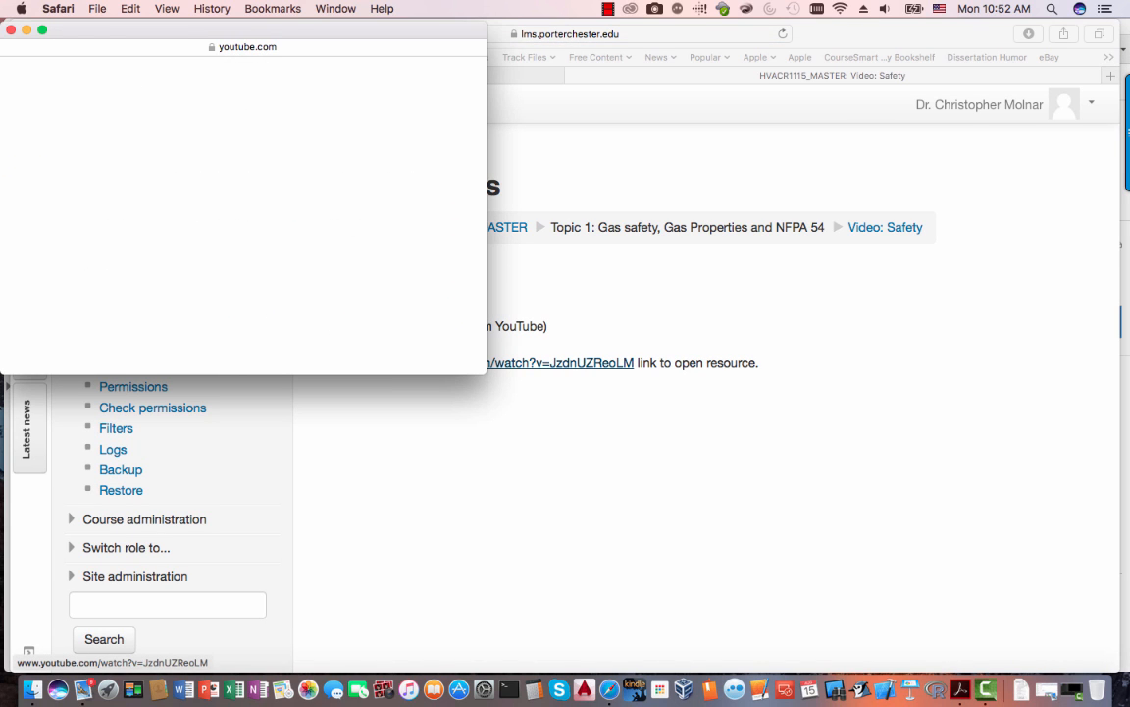
{"action": "left_click", "coordinate": [11, 30]}
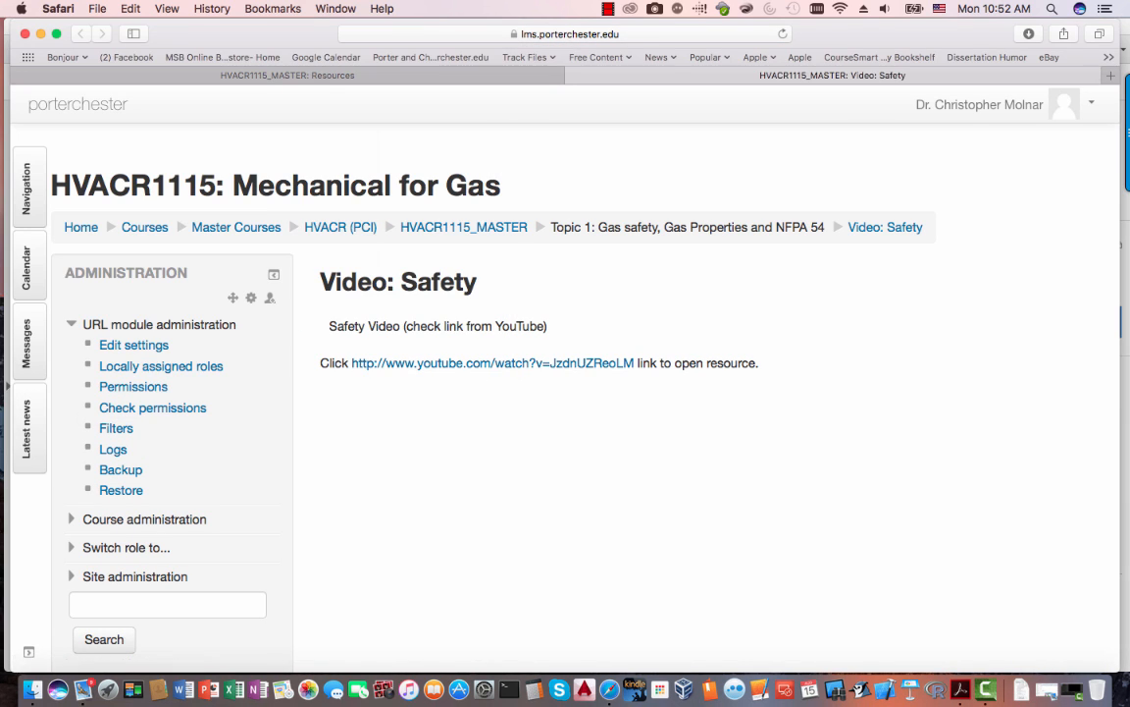
{"action": "key", "text": "super+w"}
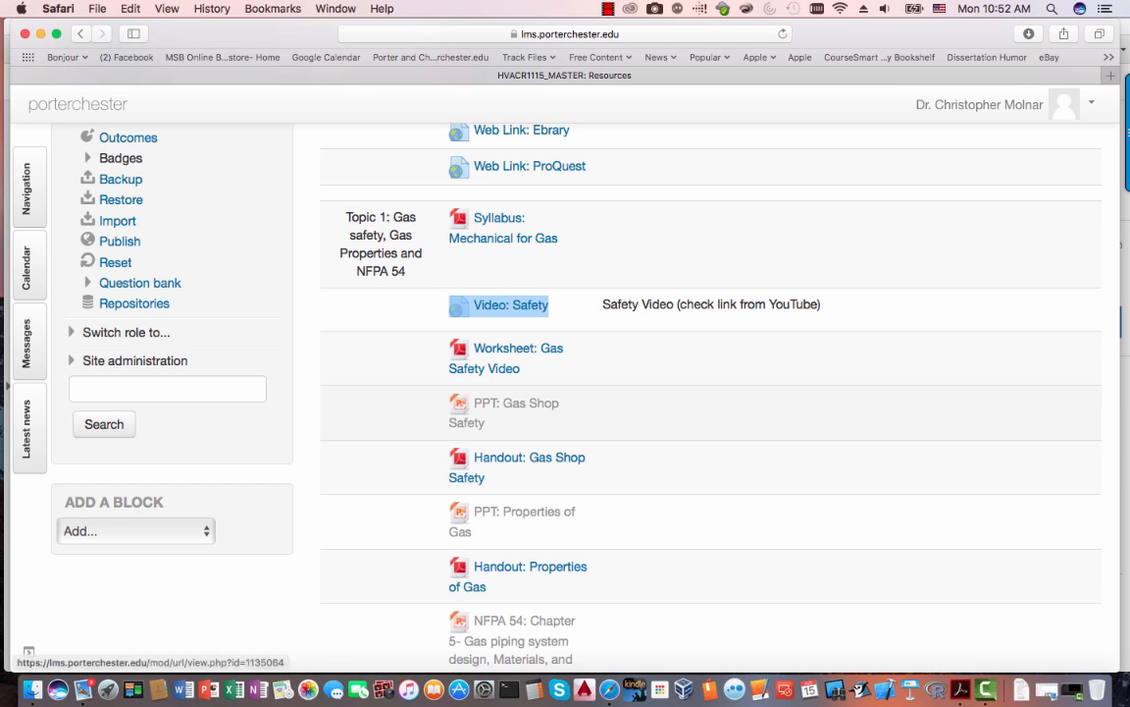
{"action": "scroll", "coordinate": [566, 393], "scroll_direction": "down", "scroll_amount": 2}
{"action": "scroll", "coordinate": [687, 393], "scroll_direction": "down", "scroll_amount": 8}
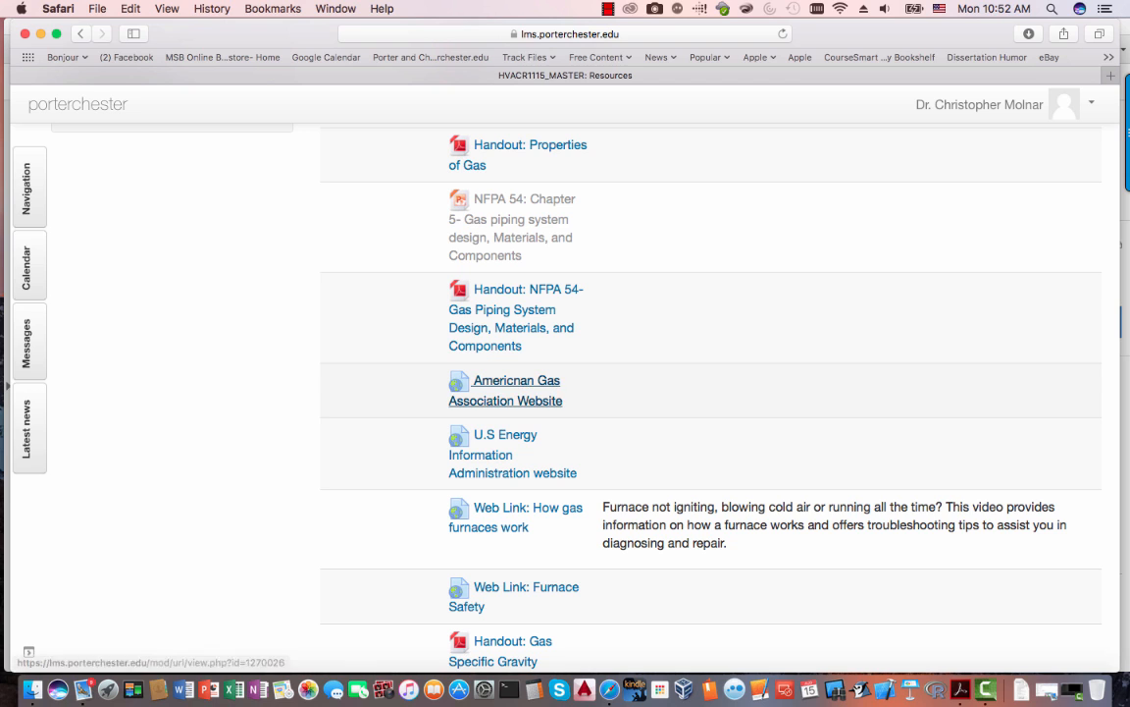
{"action": "right_click", "coordinate": [547, 394]}
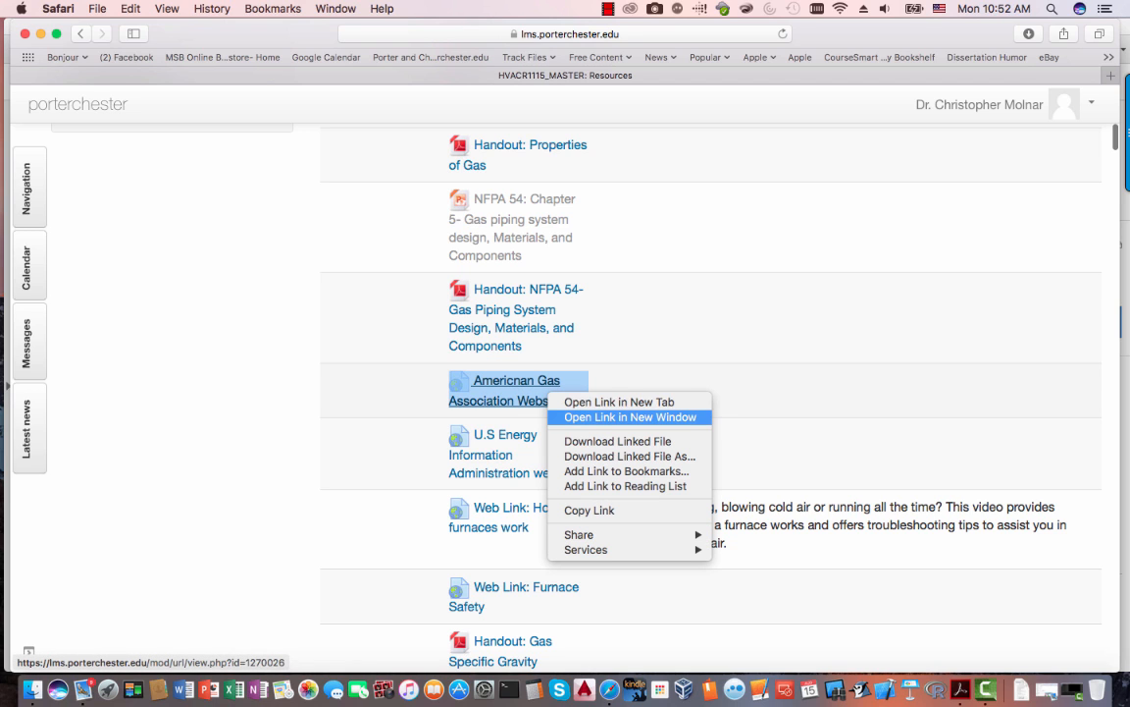
{"action": "left_click", "coordinate": [608, 401]}
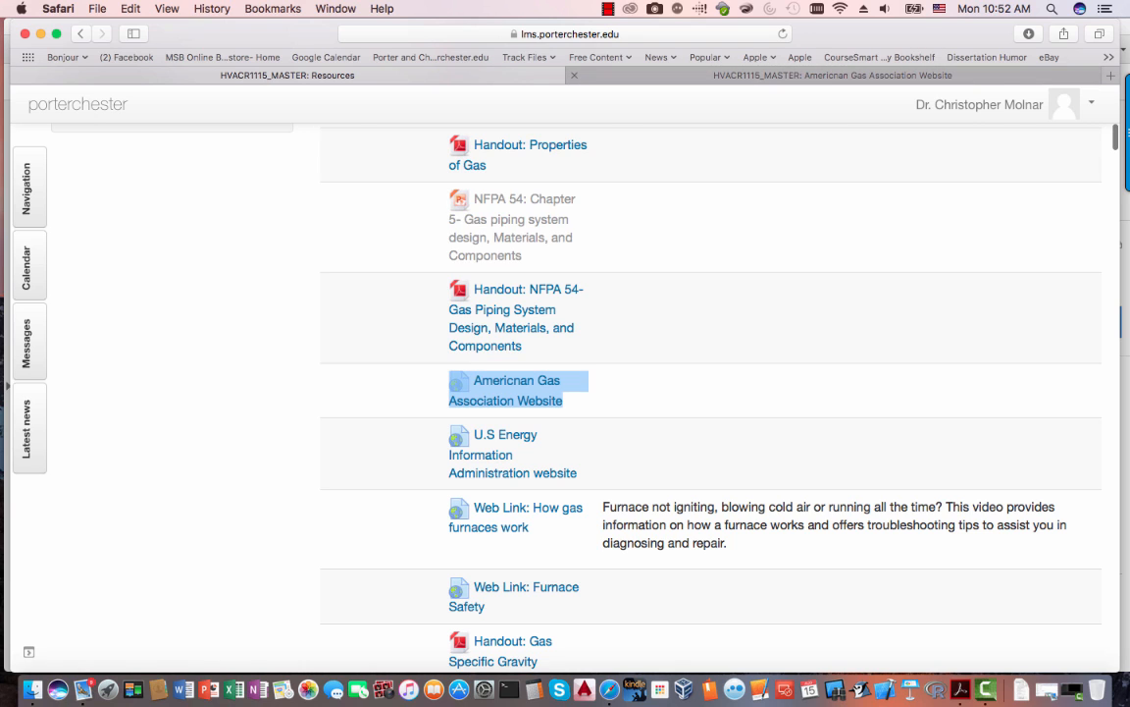
{"action": "left_click", "coordinate": [832, 76]}
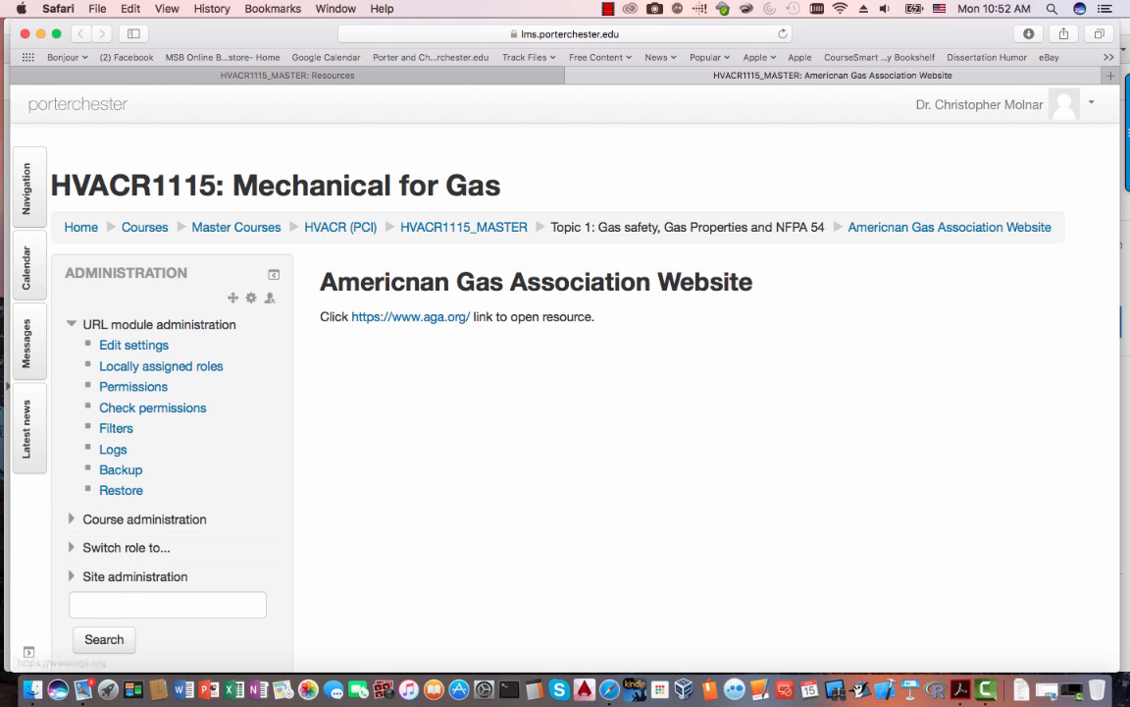
{"action": "left_click", "coordinate": [410, 316]}
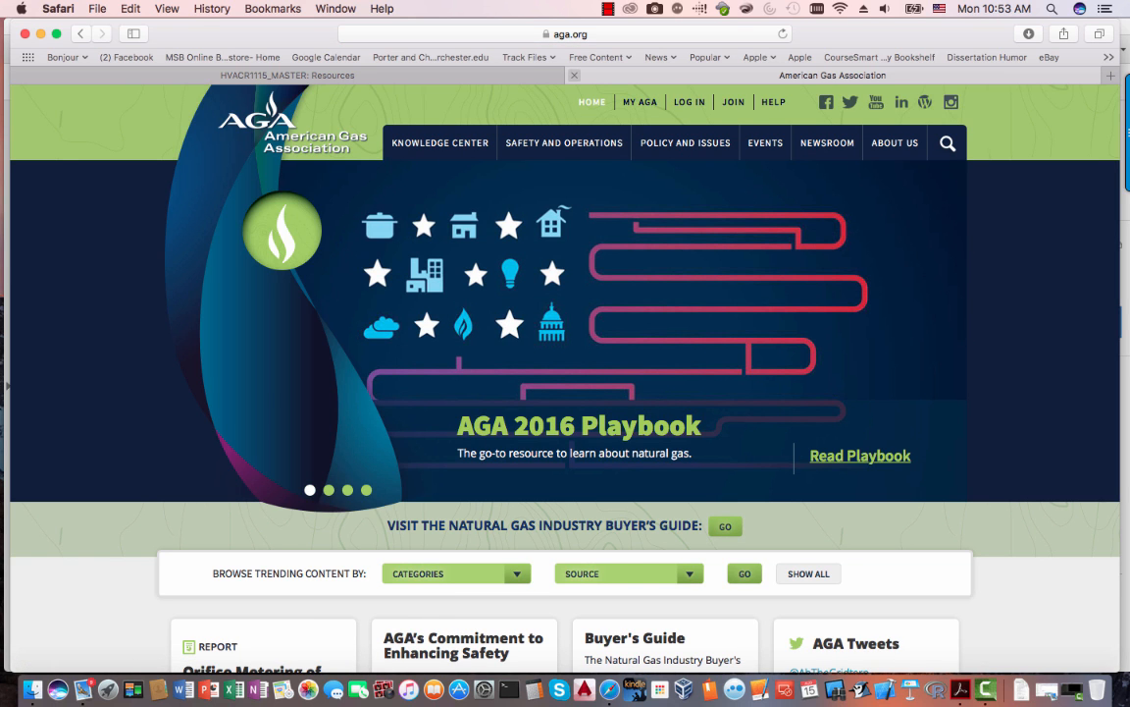
{"action": "key", "text": "super+w"}
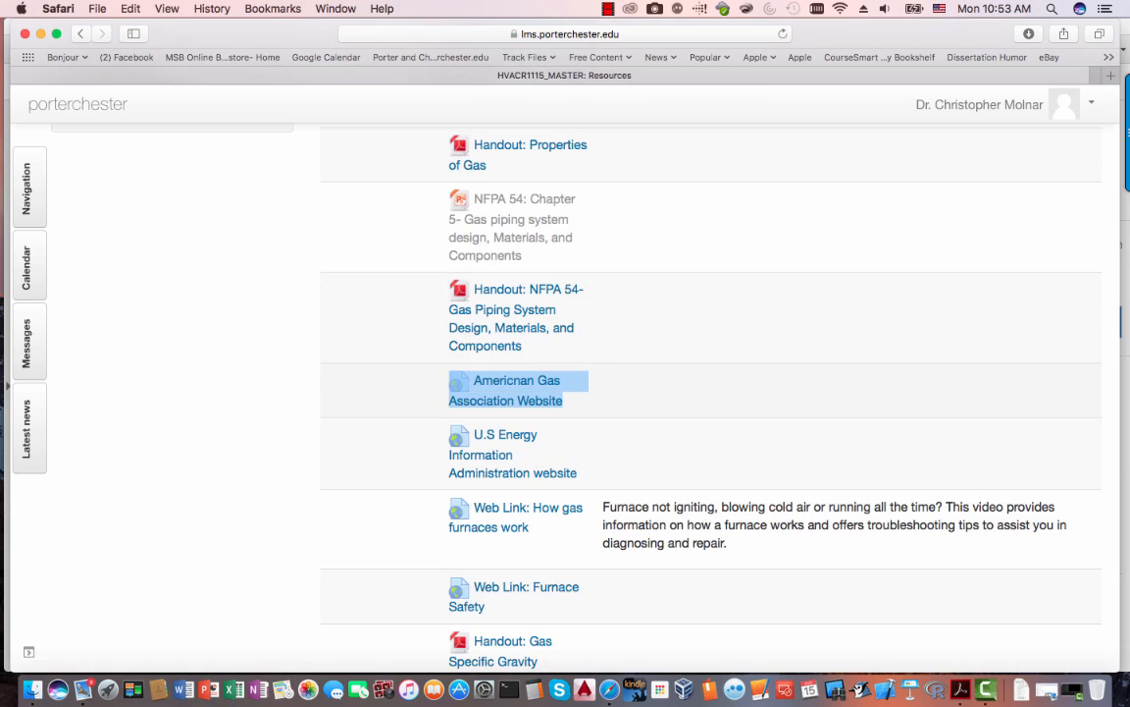
{"action": "scroll", "coordinate": [710, 392], "scroll_direction": "down", "scroll_amount": 5}
- Close the Gas_Heating_Formulas PDF in Acrobat and return to Moodle
{"action": "scroll", "coordinate": [710, 392], "scroll_direction": "down", "scroll_amount": 5}
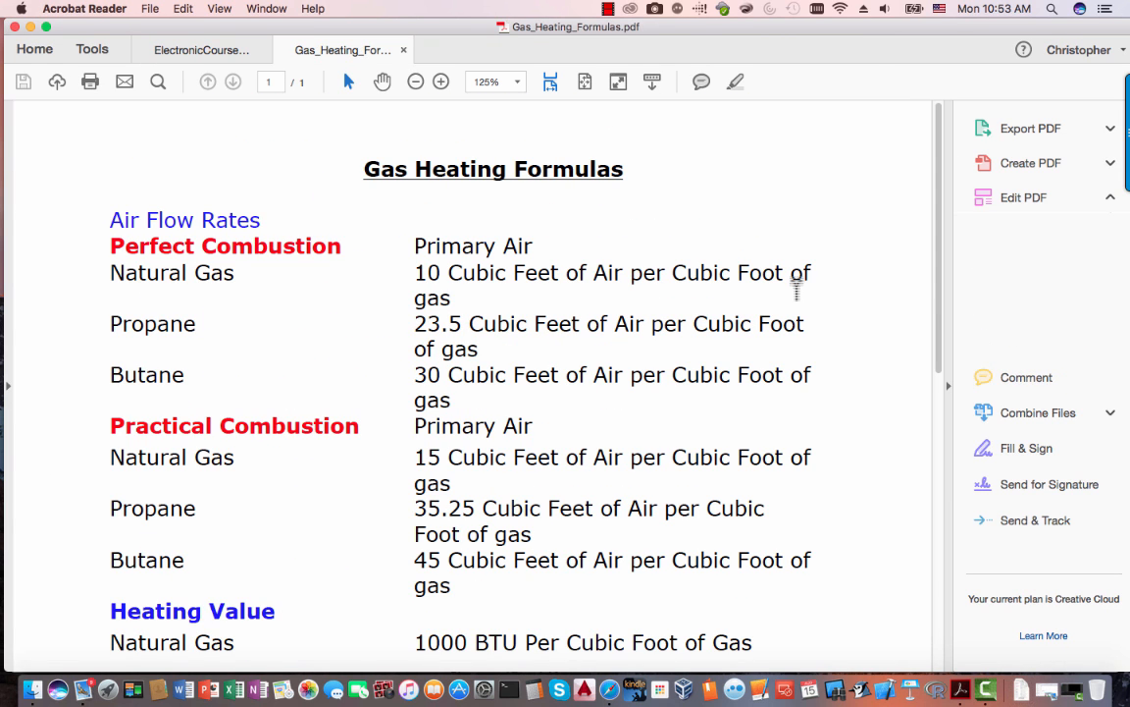
{"action": "left_click_drag", "start_coordinate": [405, 51], "coordinate": [405, 111]}
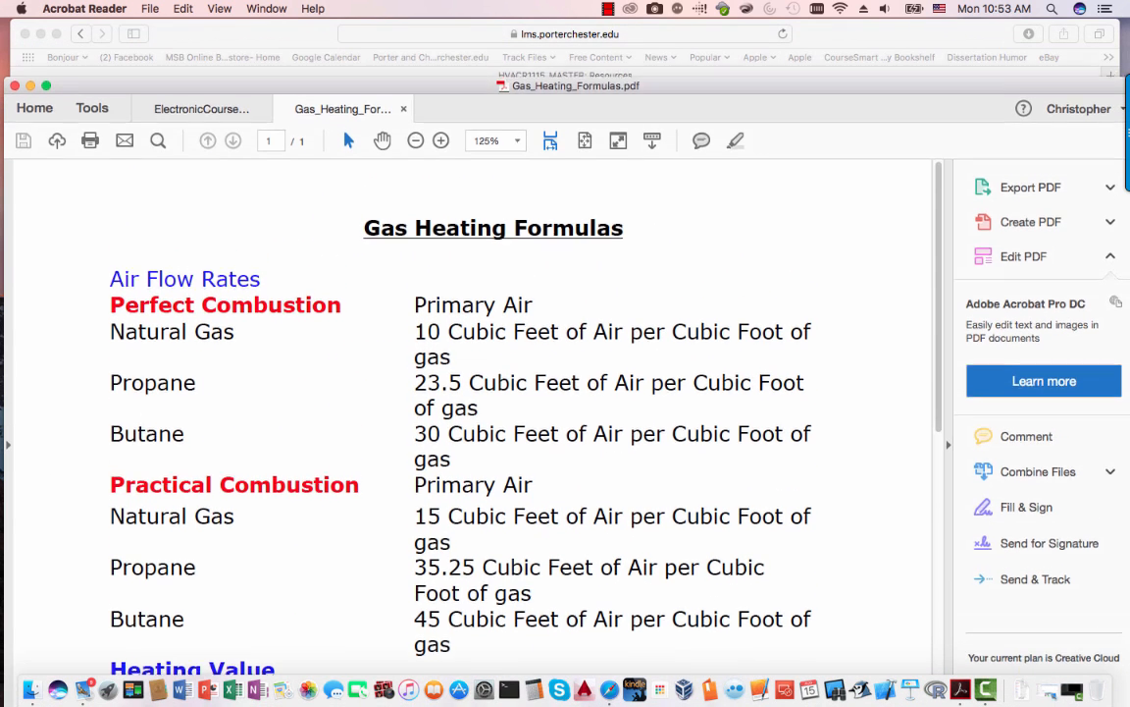
{"action": "left_click", "coordinate": [402, 109]}
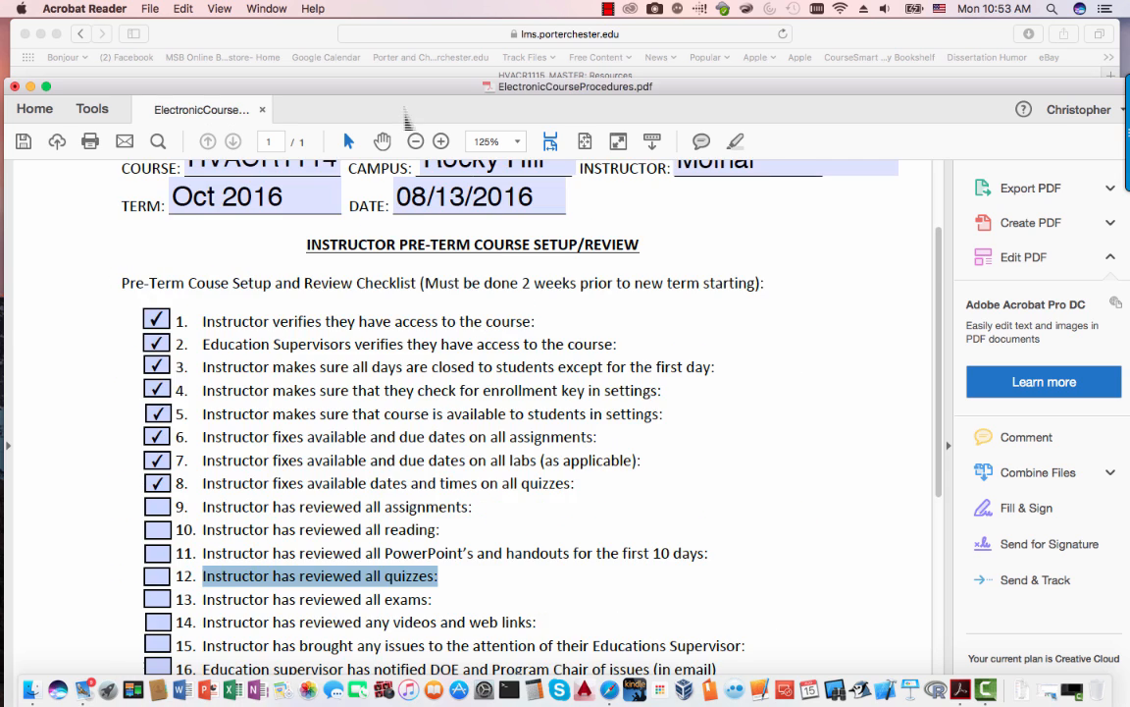
{"action": "key", "text": "super+Tab"}
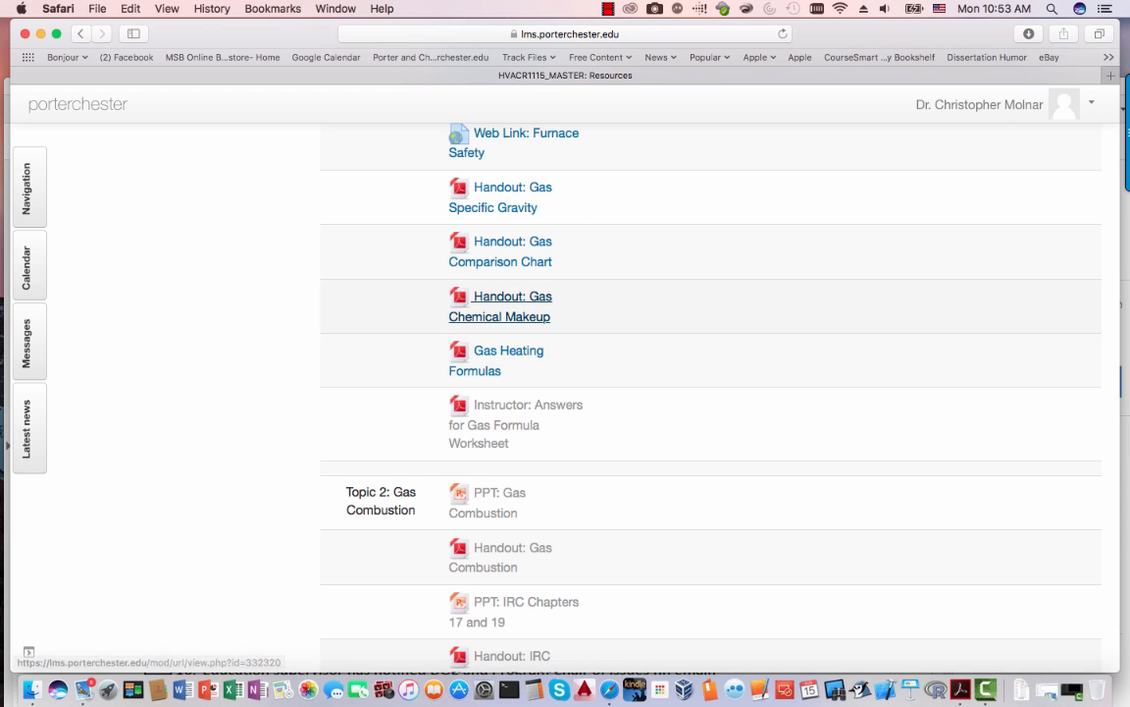
- Scan Moodle's Resources list down to Topic 5, then bring the checklist PDF back up
{"action": "scroll", "coordinate": [501, 309], "scroll_direction": "down", "scroll_amount": 3}
{"action": "scroll", "coordinate": [520, 294], "scroll_direction": "down", "scroll_amount": 4}
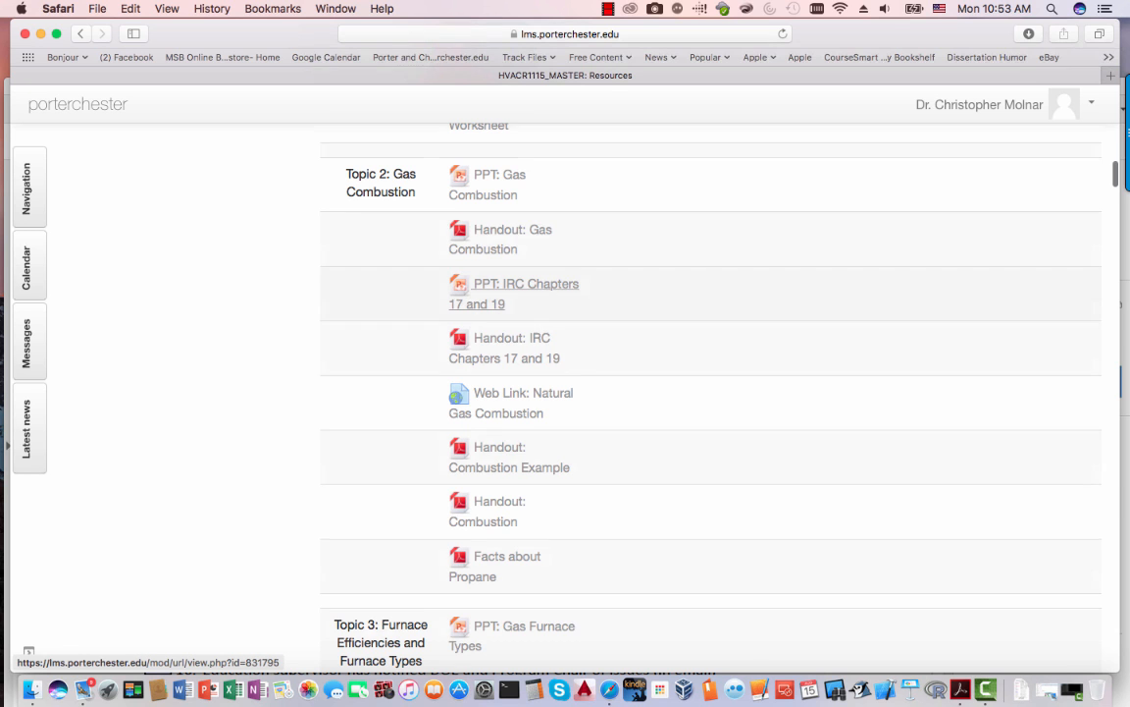
{"action": "scroll", "coordinate": [520, 294], "scroll_direction": "down", "scroll_amount": 10}
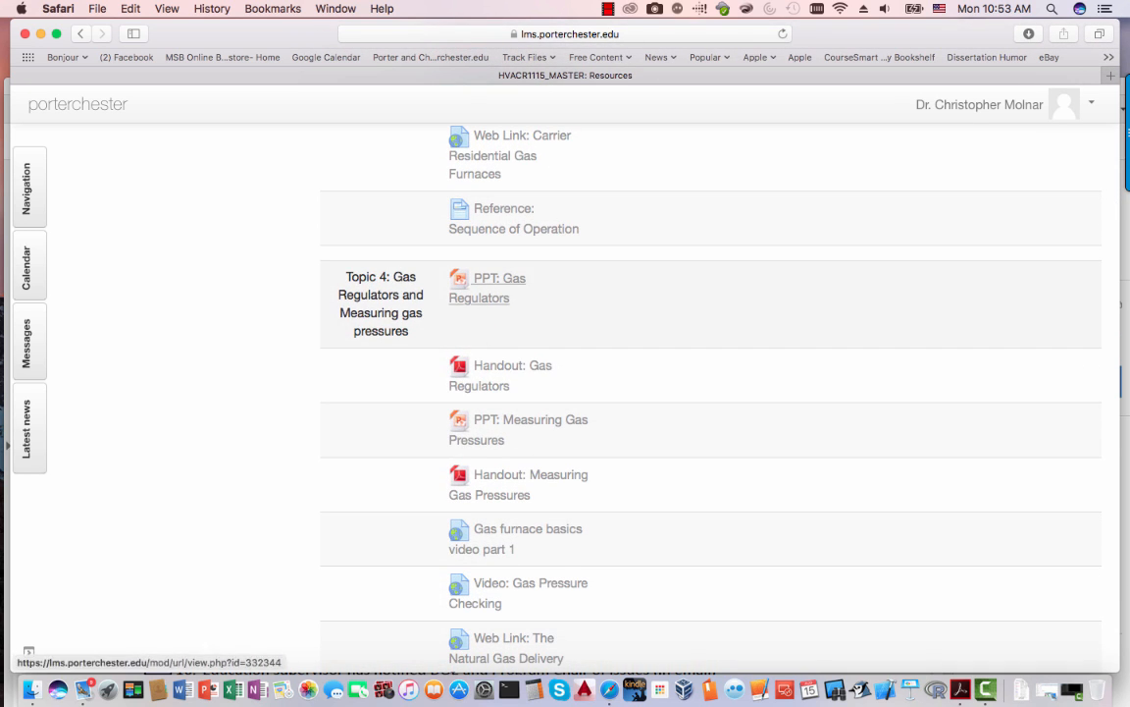
{"action": "scroll", "coordinate": [520, 295], "scroll_direction": "down", "scroll_amount": 5}
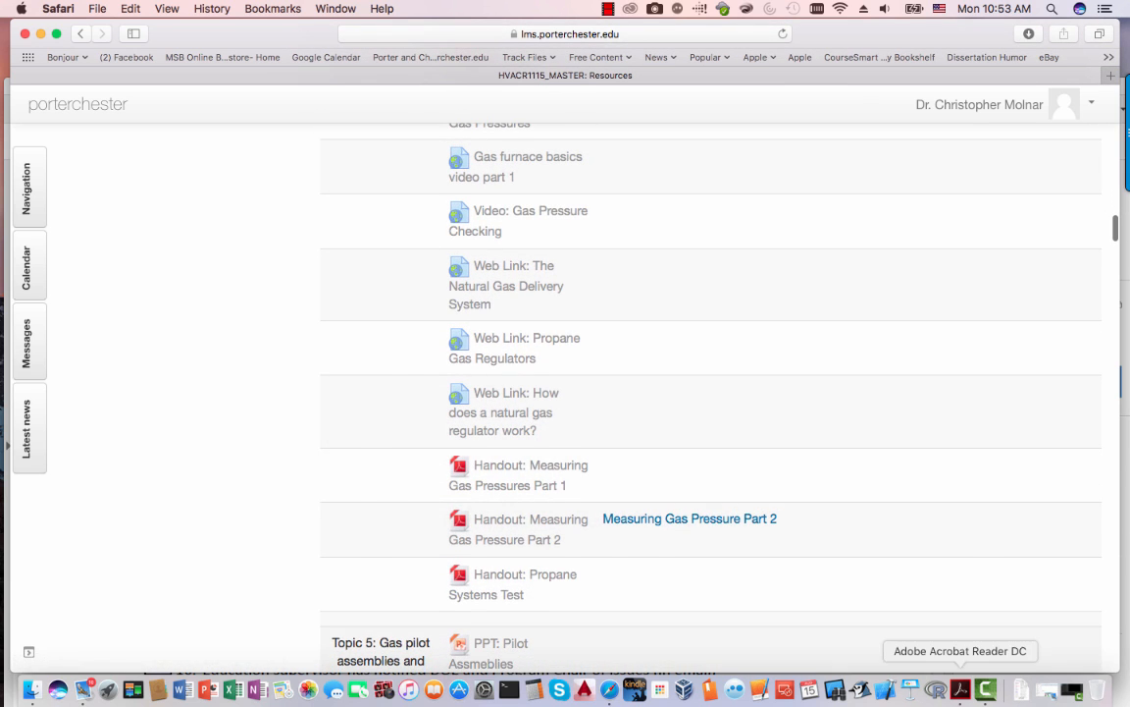
{"action": "left_click", "coordinate": [961, 689]}
{"action": "scroll", "coordinate": [208, 452], "scroll_direction": "down", "scroll_amount": 3}
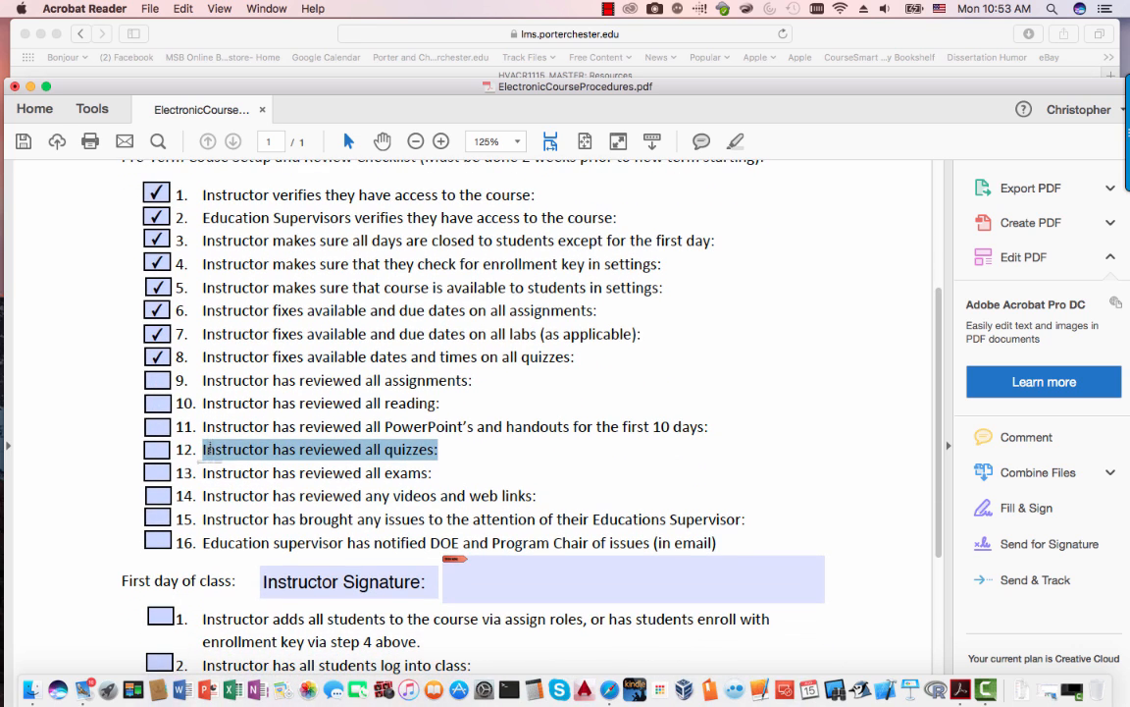
- Tick checklist items 9 to 14: assignments, videos, reading, PowerPoints, quizzes and exams reviewed
{"action": "left_click", "coordinate": [157, 380]}
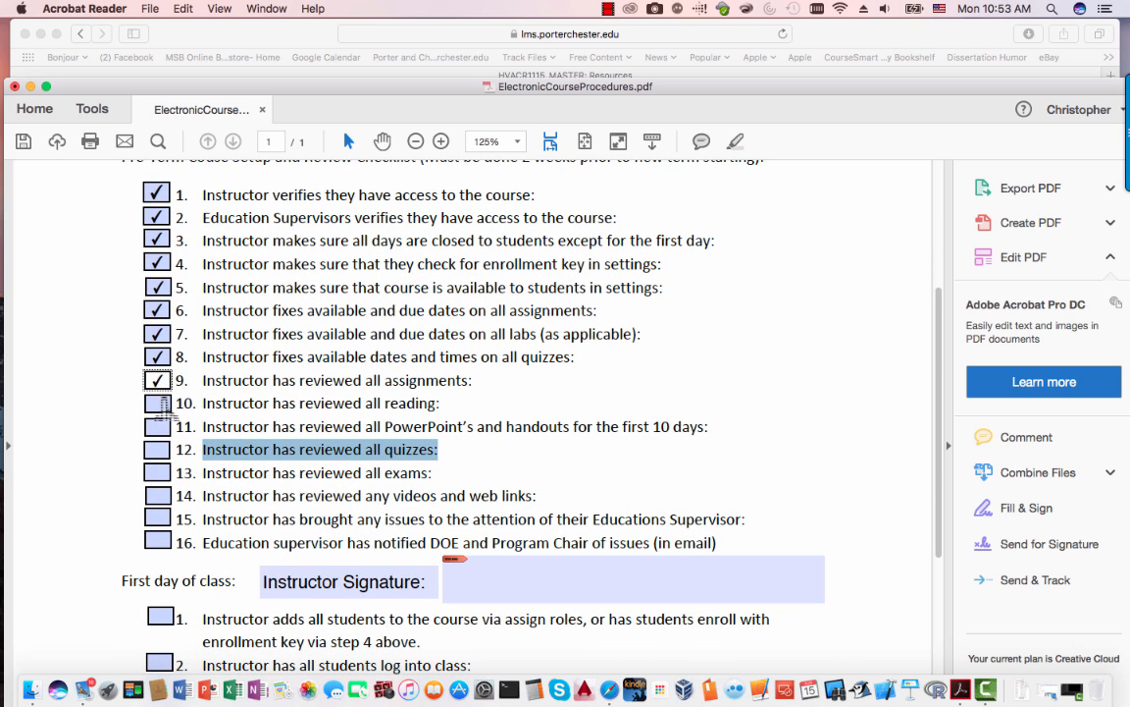
{"action": "left_click", "coordinate": [158, 495]}
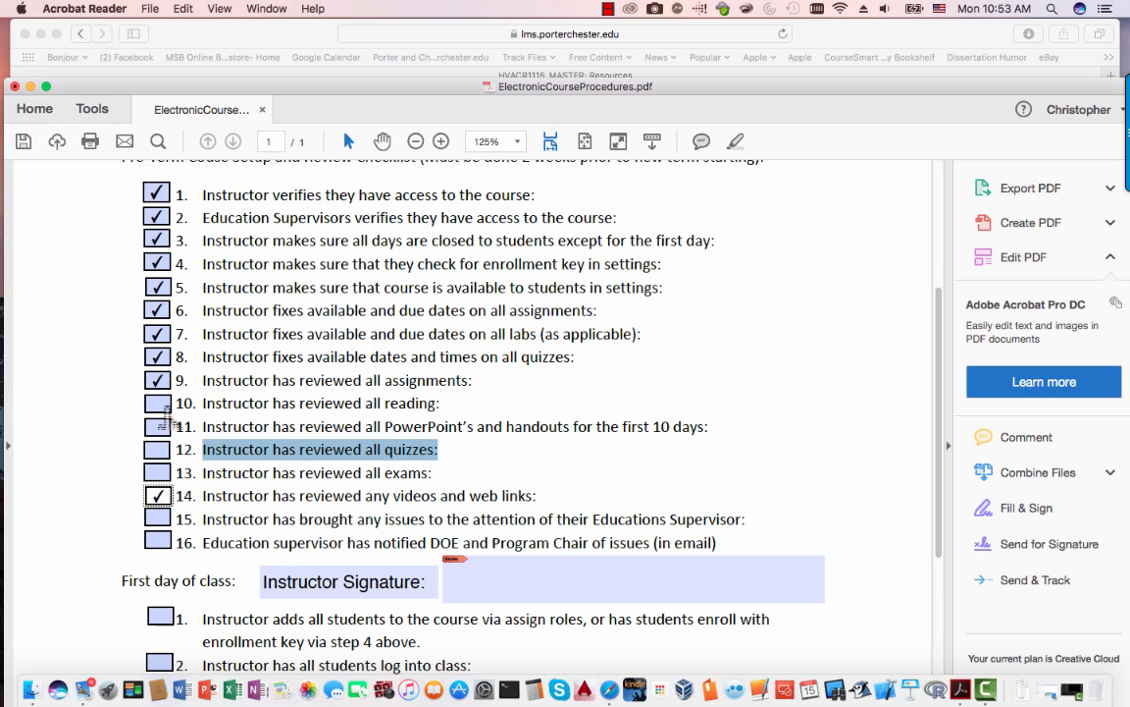
{"action": "left_click", "coordinate": [161, 404]}
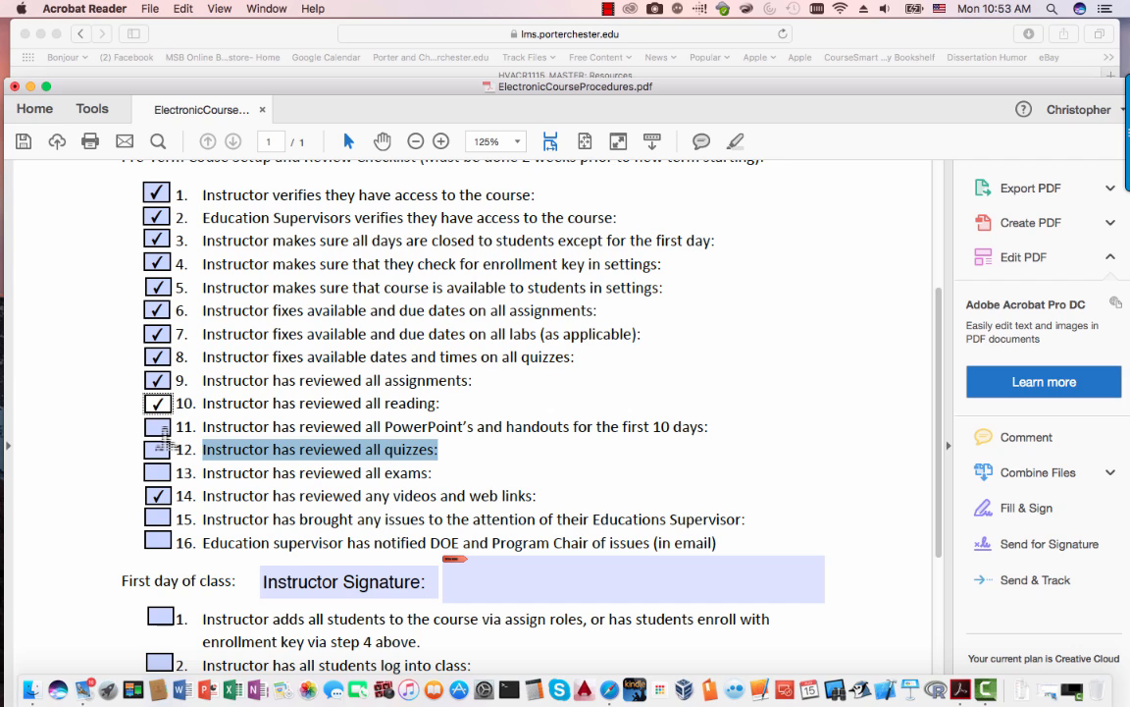
{"action": "left_click", "coordinate": [159, 429]}
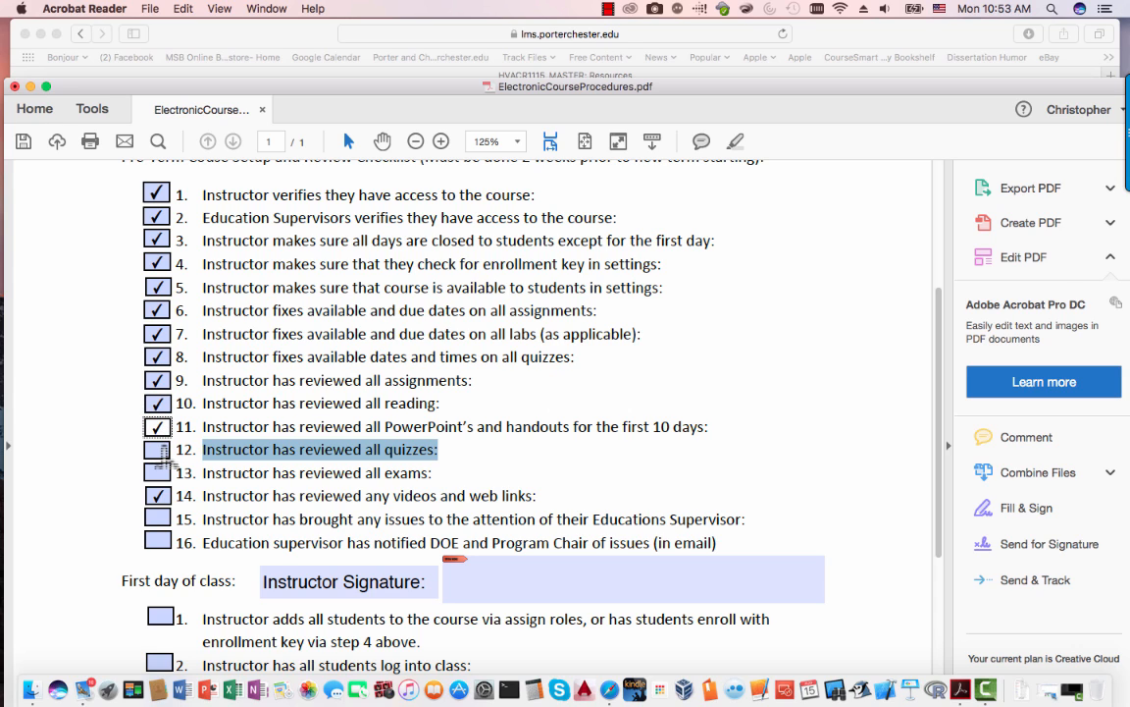
{"action": "left_click", "coordinate": [159, 450]}
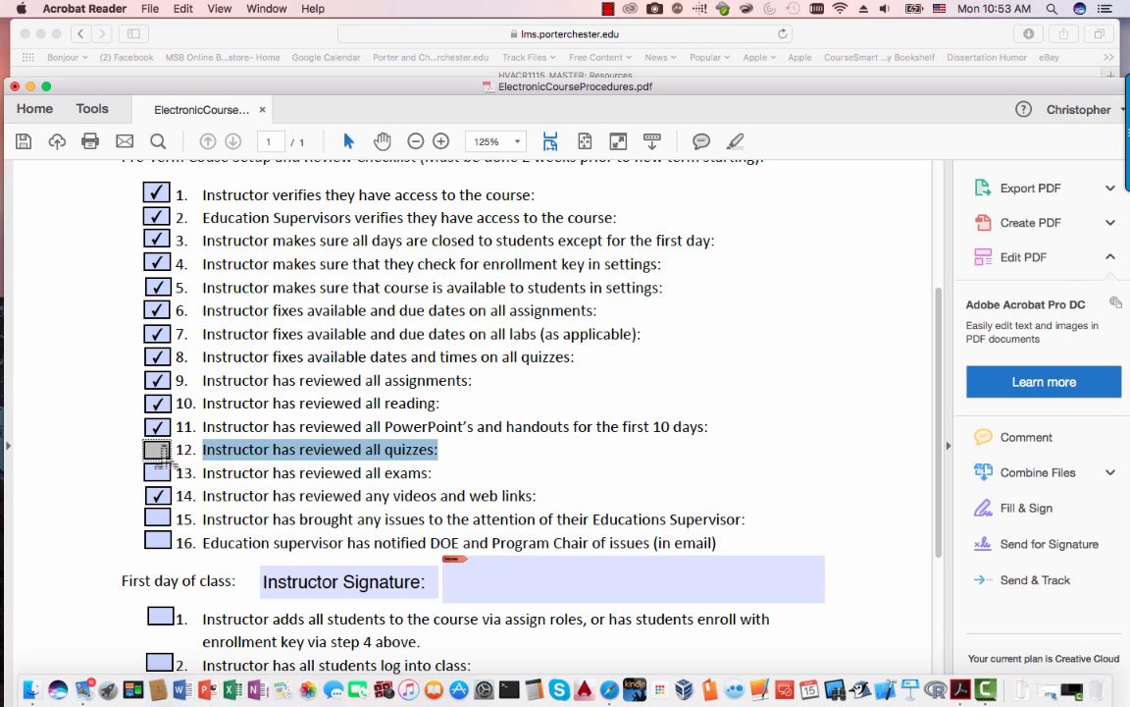
{"action": "left_click", "coordinate": [159, 473]}
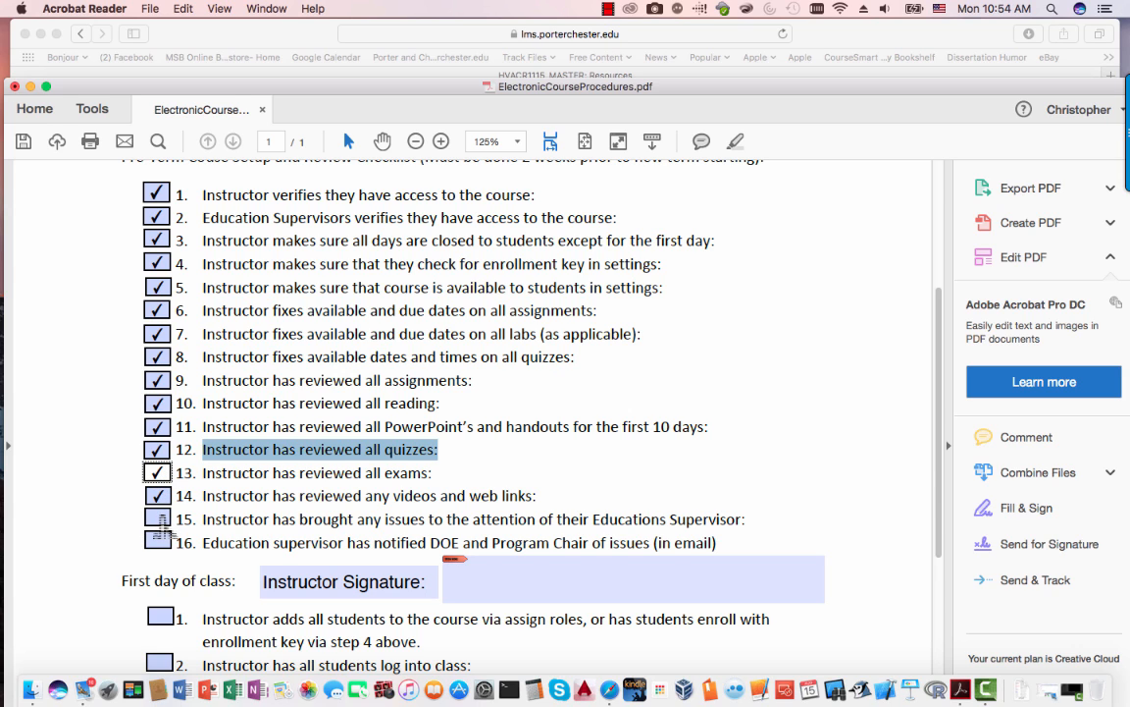
- Tick items 15 and 16 on supervisor issues and notifying the DOE and Program Chair
{"action": "left_click", "coordinate": [750, 527]}
{"action": "left_click_drag", "start_coordinate": [750, 527], "coordinate": [169, 526]}
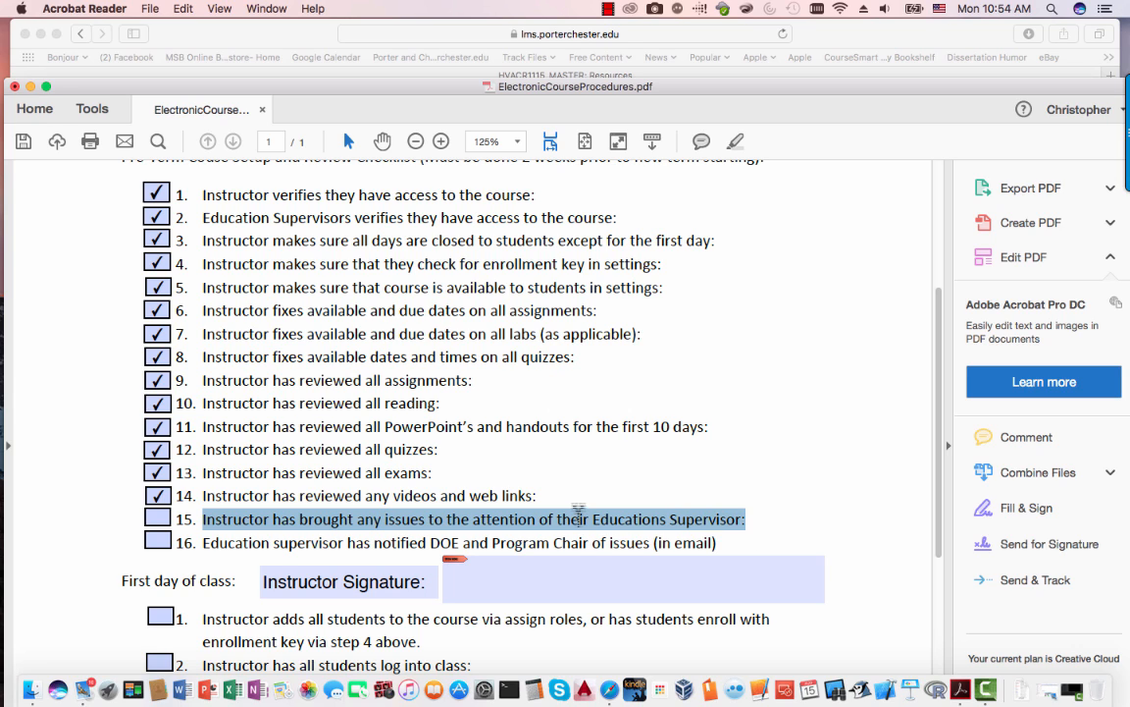
{"action": "left_click", "coordinate": [157, 520]}
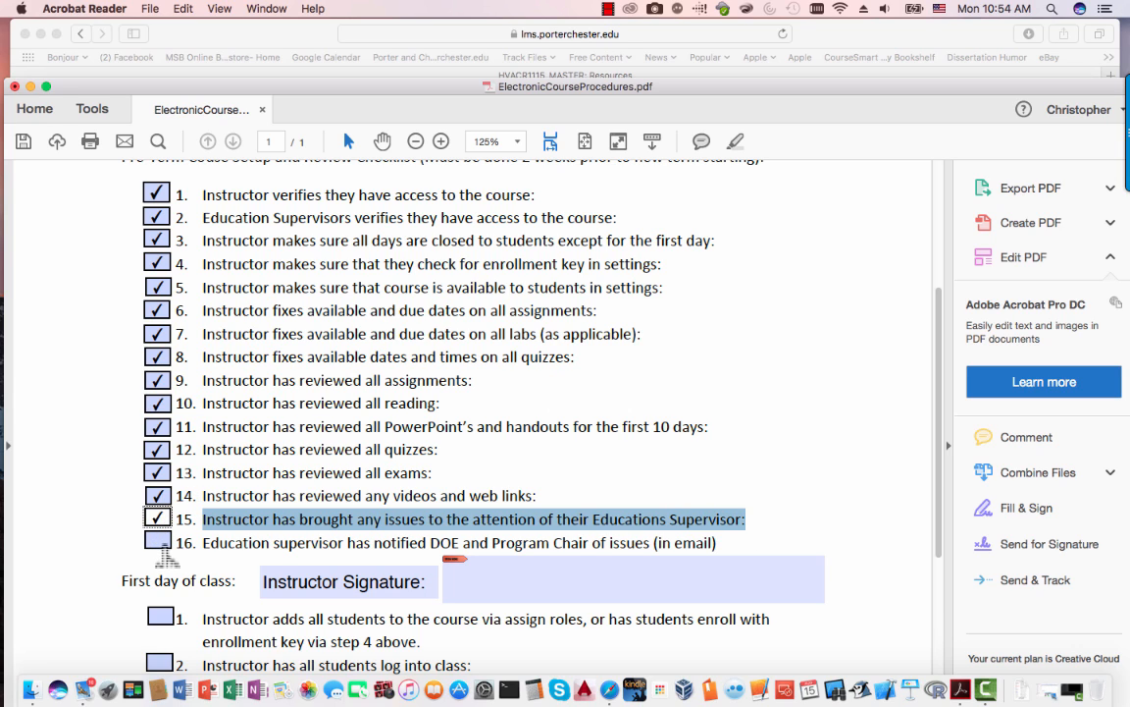
{"action": "left_click", "coordinate": [157, 539]}
{"action": "scroll", "coordinate": [683, 447], "scroll_direction": "down", "scroll_amount": 3}
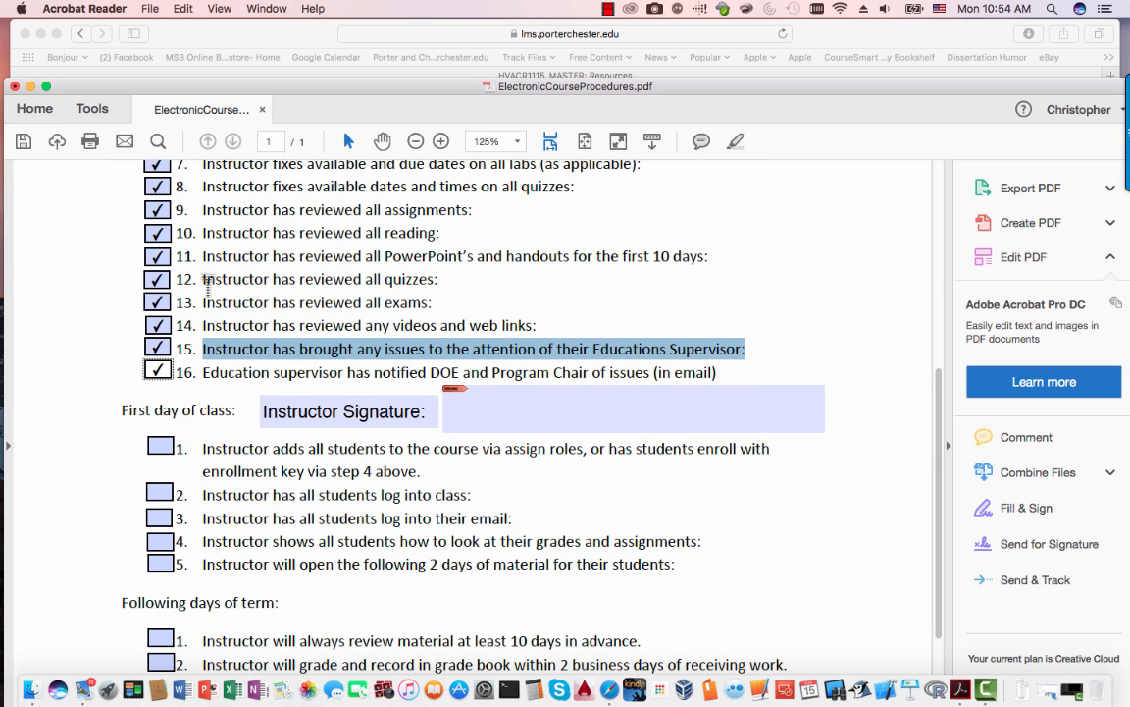
- Tick all five First day of class items, from adding all students through opening the next 2 days of material
{"action": "scroll", "coordinate": [243, 383], "scroll_direction": "up", "scroll_amount": 4}
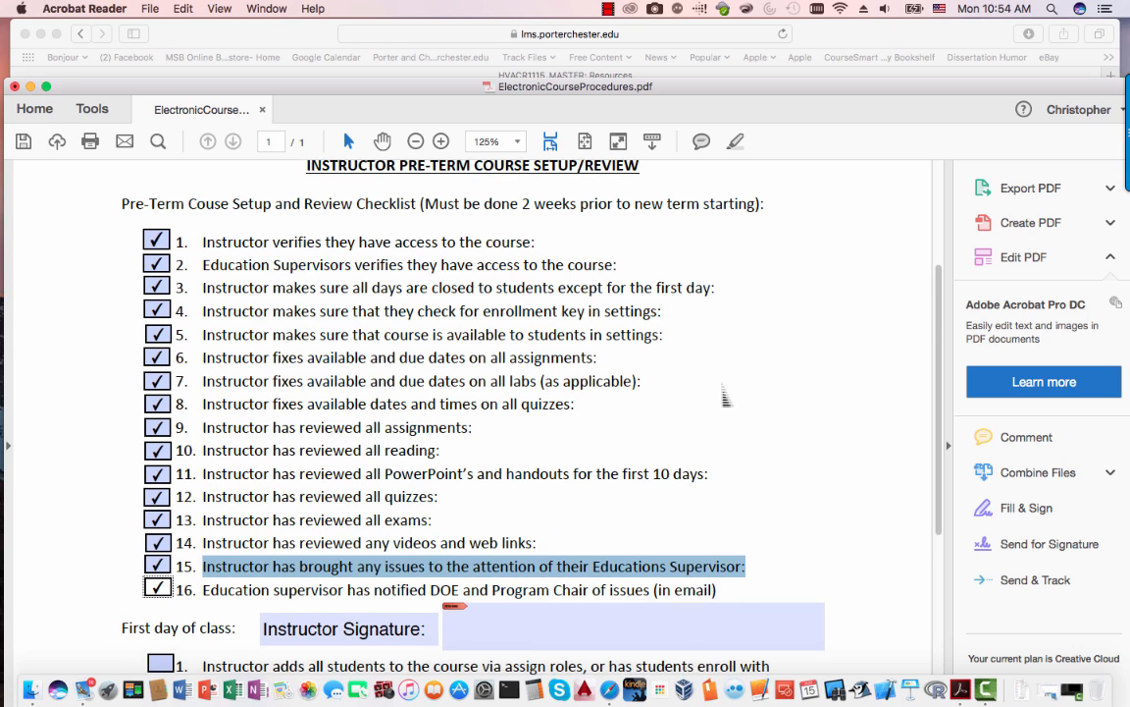
{"action": "scroll", "coordinate": [724, 395], "scroll_direction": "down", "scroll_amount": 1}
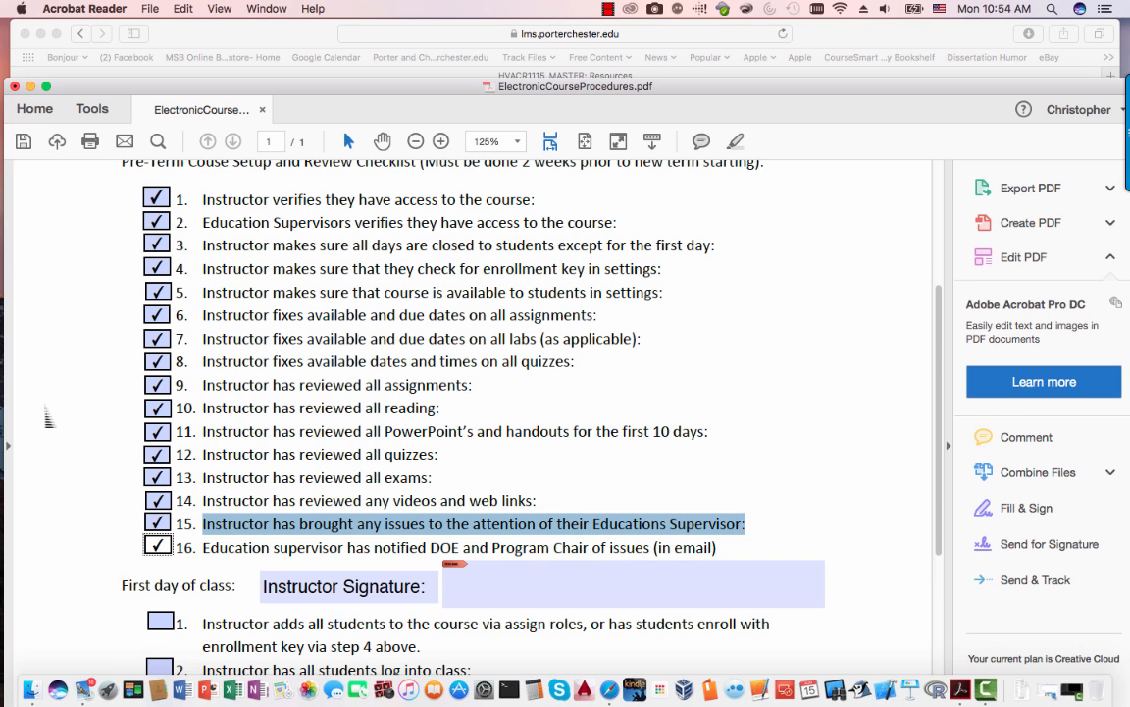
{"action": "scroll", "coordinate": [99, 482], "scroll_direction": "down", "scroll_amount": 3}
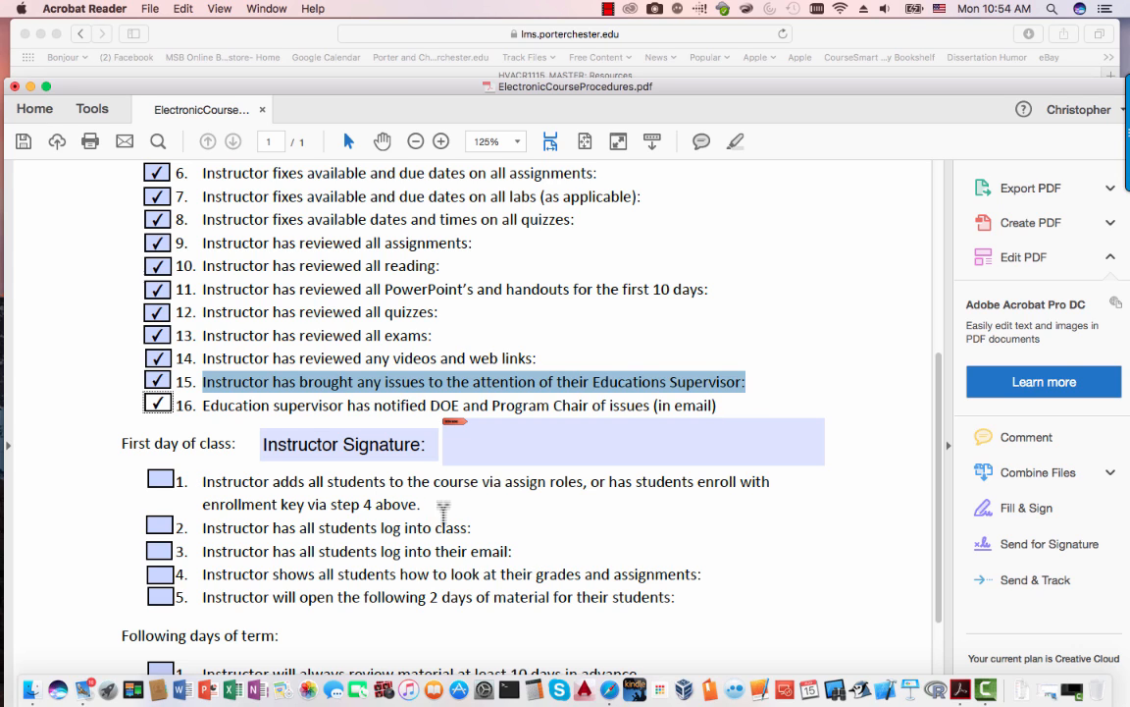
{"action": "left_click", "coordinate": [162, 478]}
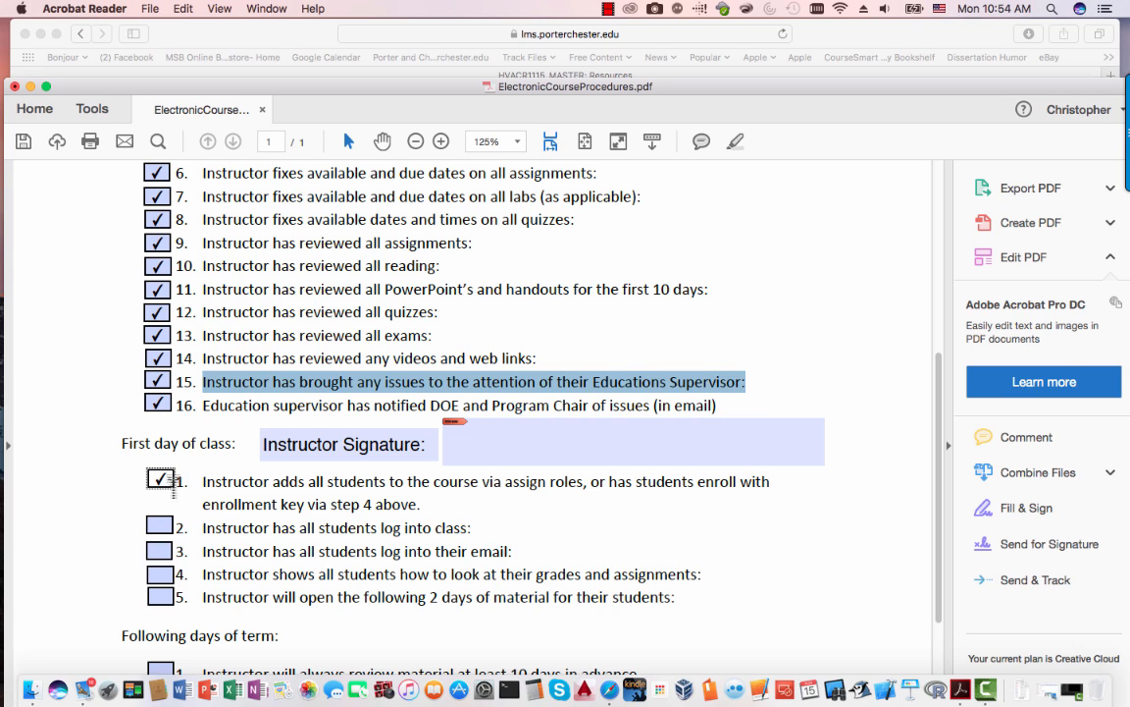
{"action": "left_click", "coordinate": [162, 527]}
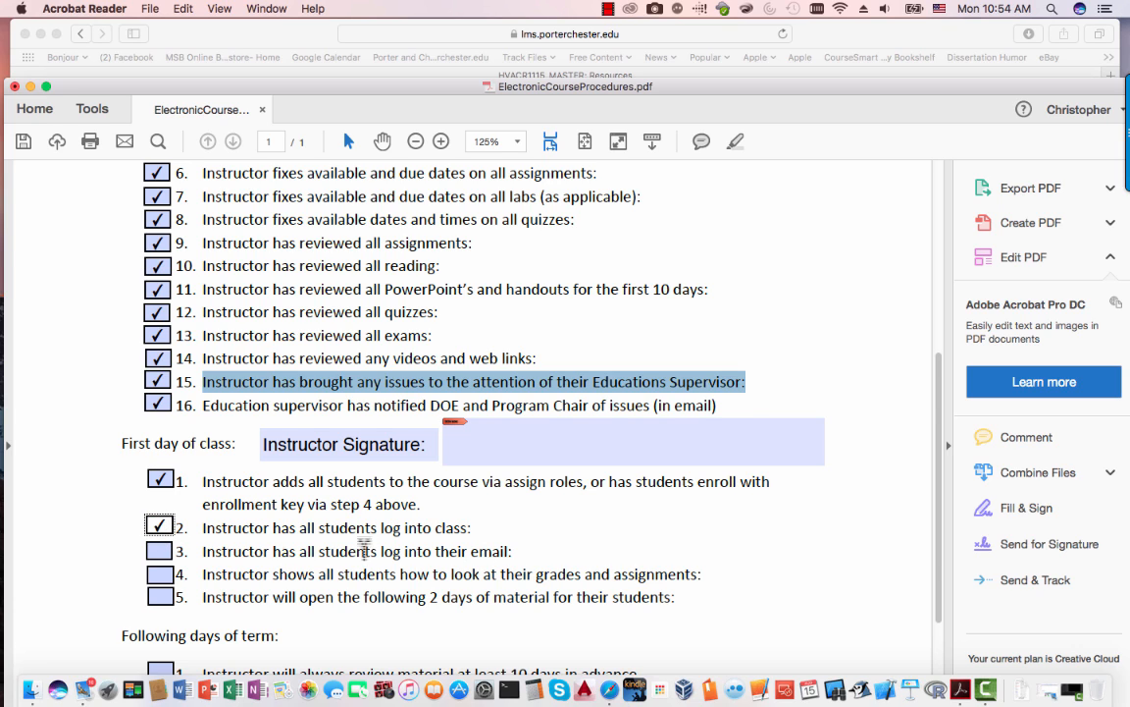
{"action": "left_click", "coordinate": [161, 553]}
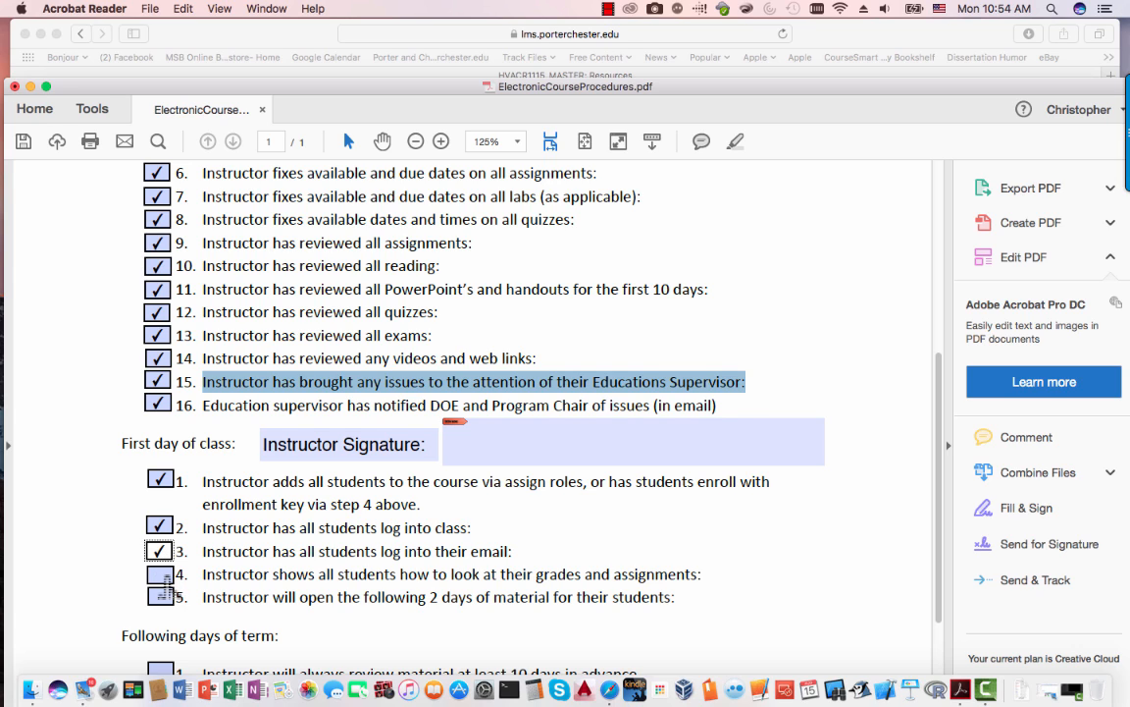
{"action": "left_click", "coordinate": [159, 574]}
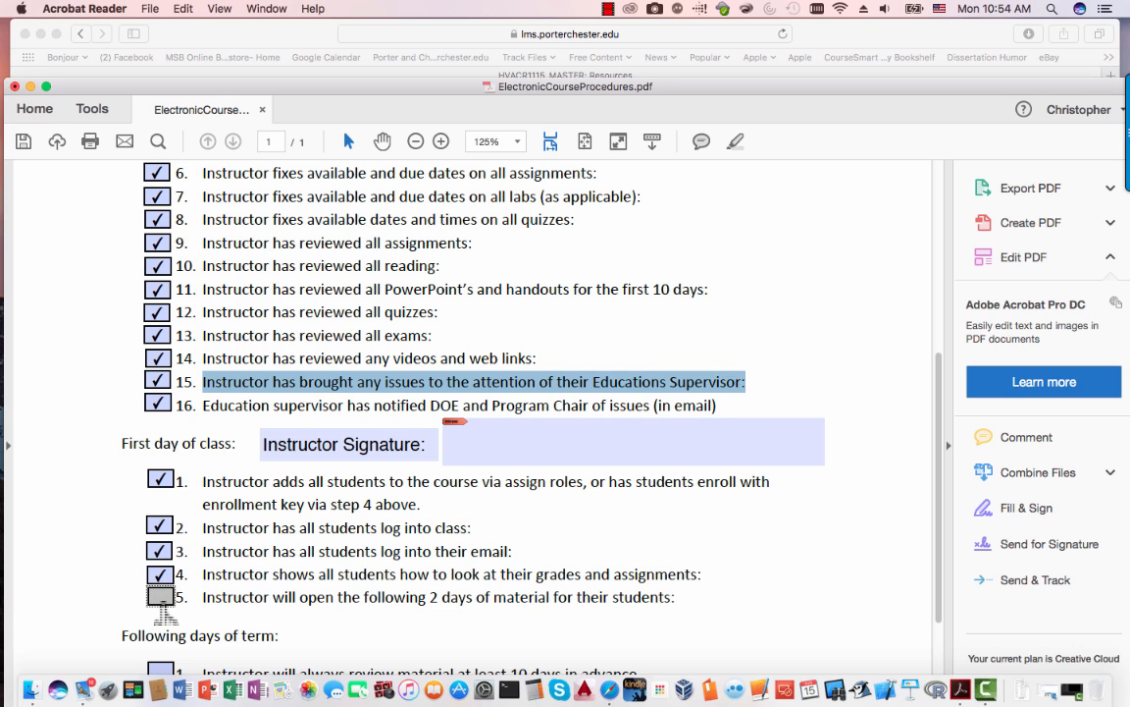
{"action": "left_click", "coordinate": [160, 595]}
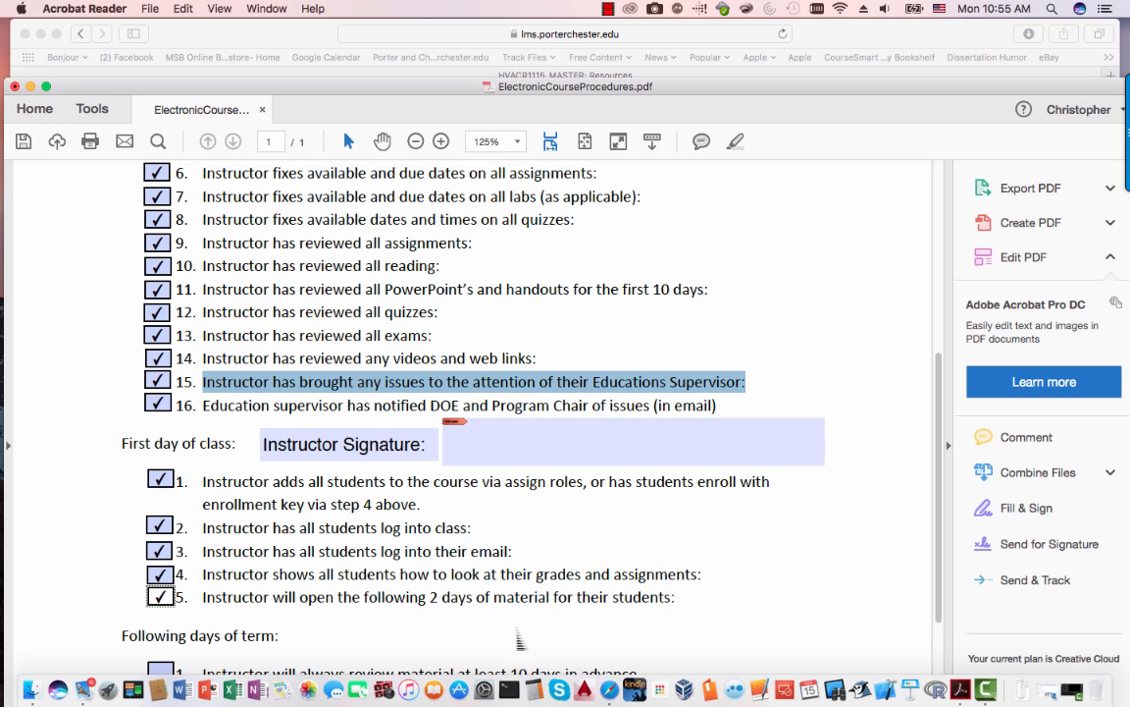
{"action": "scroll", "coordinate": [520, 640], "scroll_direction": "down", "scroll_amount": 5}
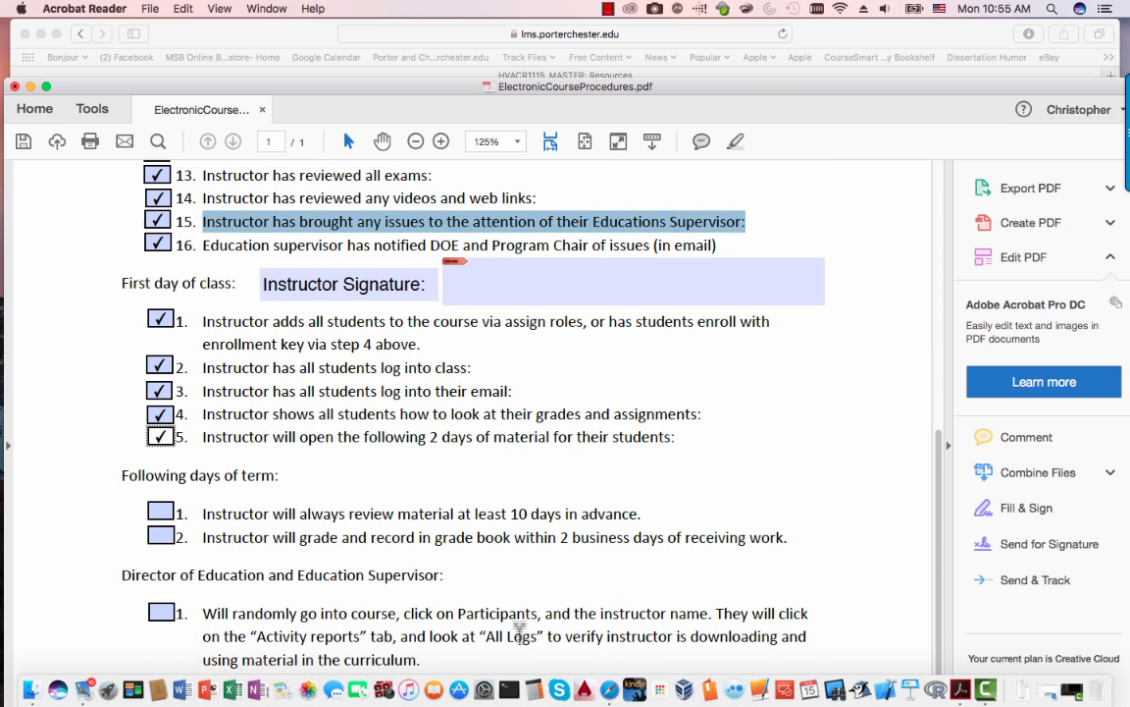
- Read the two Following days of term items by highlighting their text, then clear the highlight
{"action": "scroll", "coordinate": [520, 628], "scroll_direction": "up", "scroll_amount": 1}
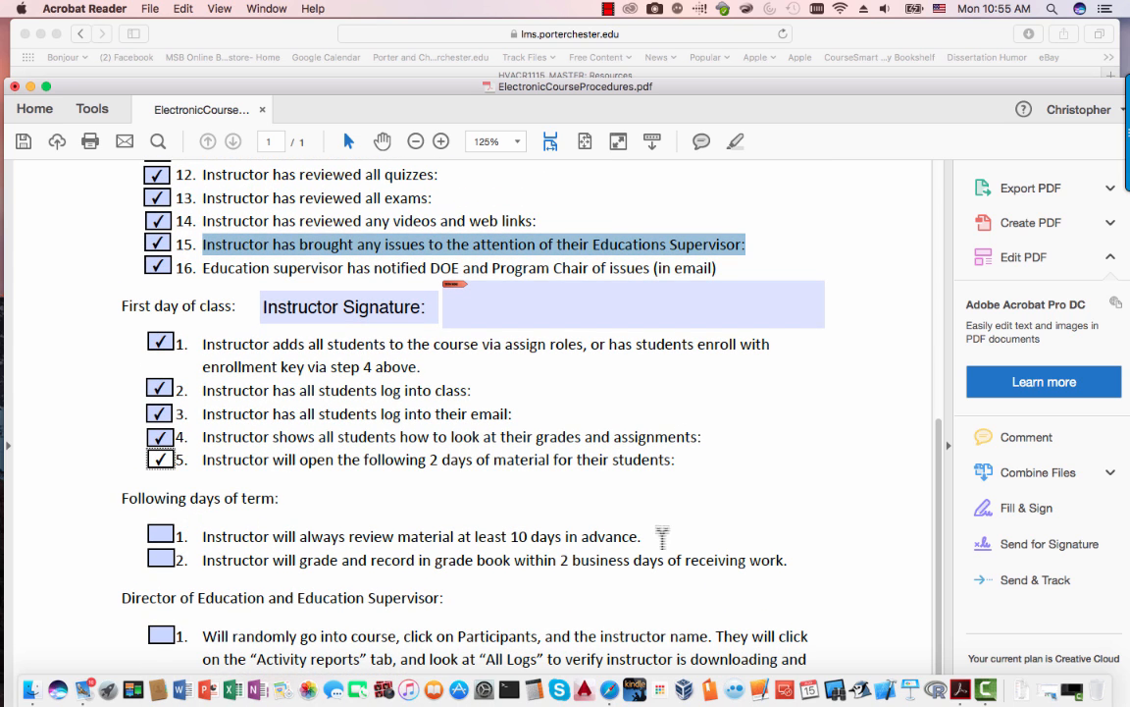
{"action": "left_click", "coordinate": [652, 539]}
{"action": "left_click_drag", "start_coordinate": [651, 539], "coordinate": [220, 532]}
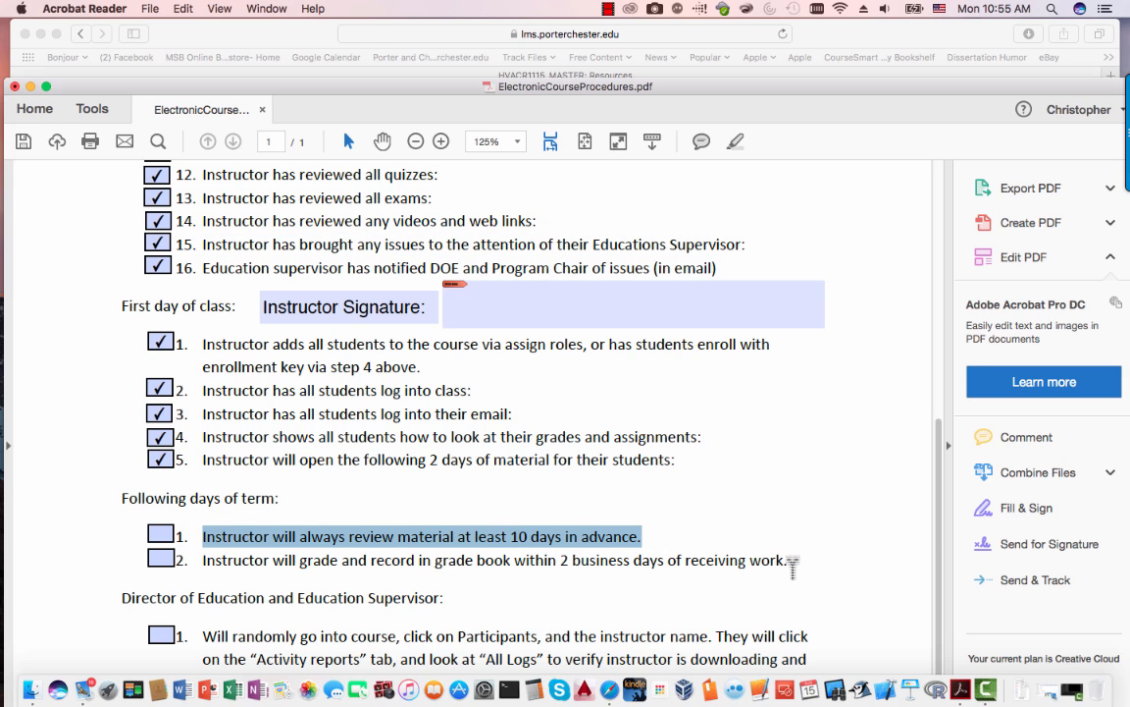
{"action": "left_click_drag", "start_coordinate": [790, 561], "coordinate": [667, 561]}
{"action": "left_click_drag", "start_coordinate": [604, 539], "coordinate": [208, 579]}
{"action": "left_click", "coordinate": [431, 569]}
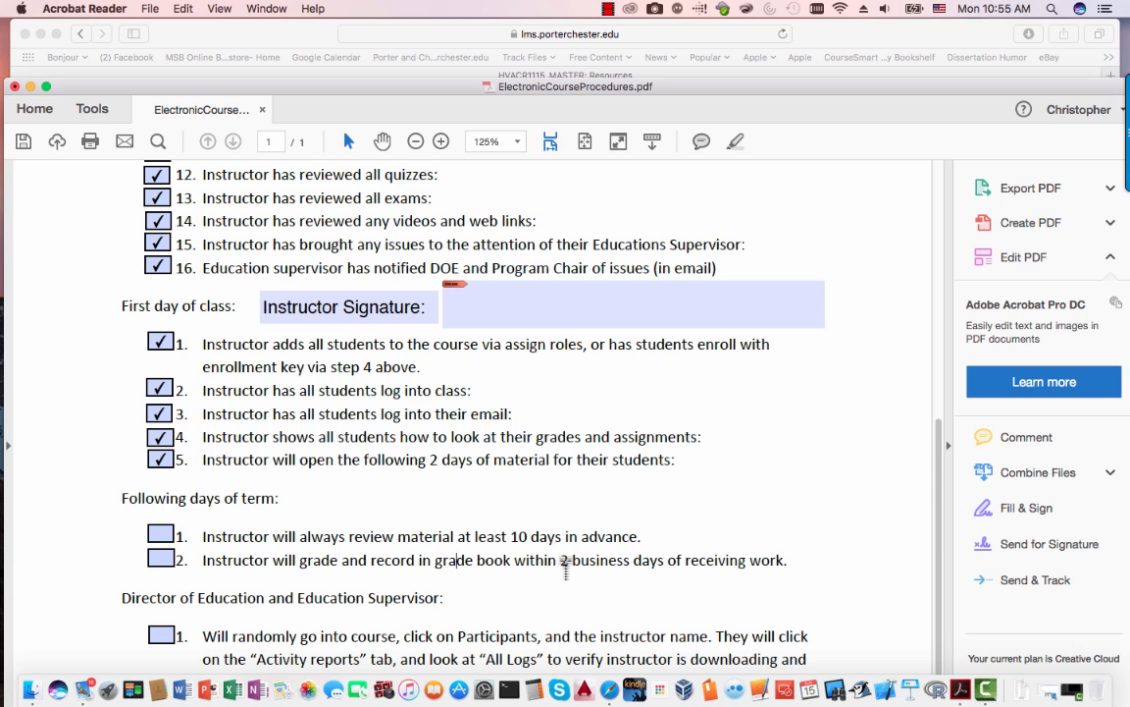
- Tick both Following days items: reviewing material in advance and grading within 2 days
{"action": "scroll", "coordinate": [566, 569], "scroll_direction": "down", "scroll_amount": 1}
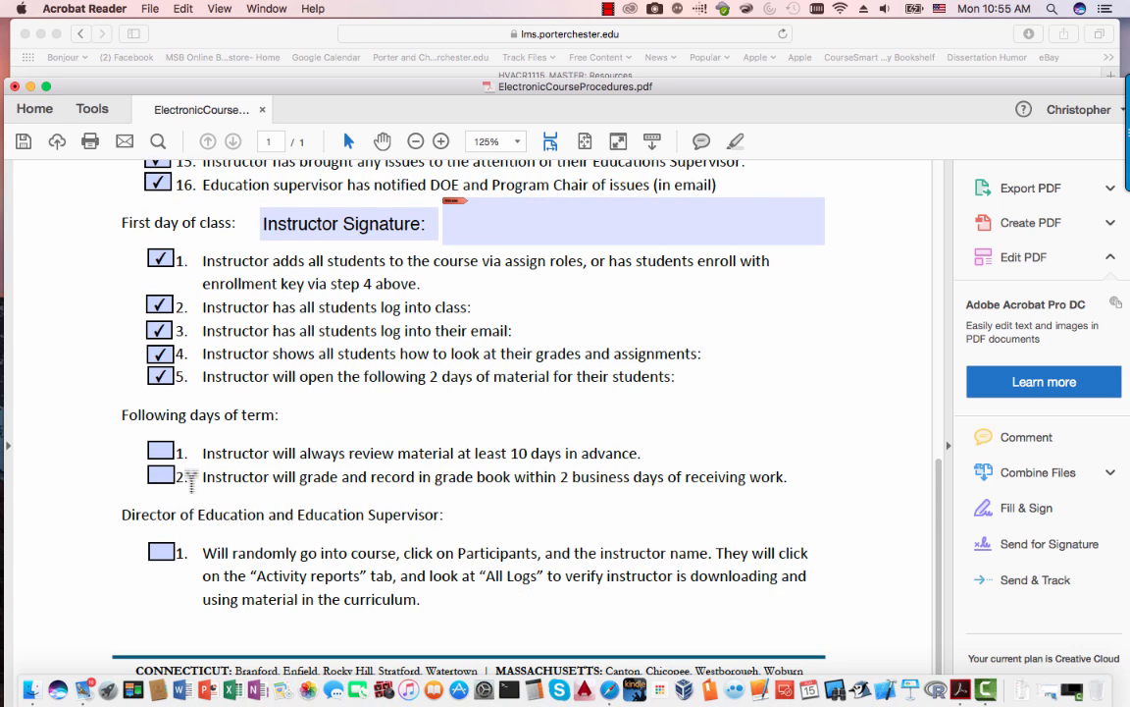
{"action": "left_click", "coordinate": [160, 450]}
{"action": "left_click", "coordinate": [161, 476]}
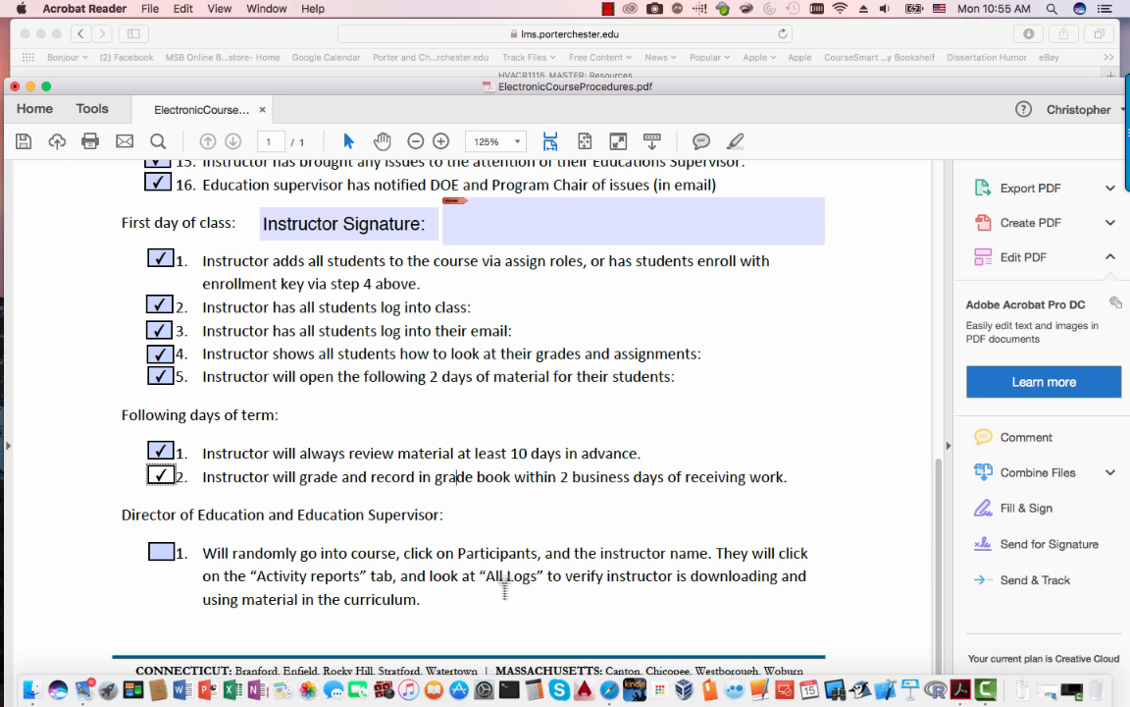
{"action": "scroll", "coordinate": [567, 490], "scroll_direction": "up", "scroll_amount": 10}
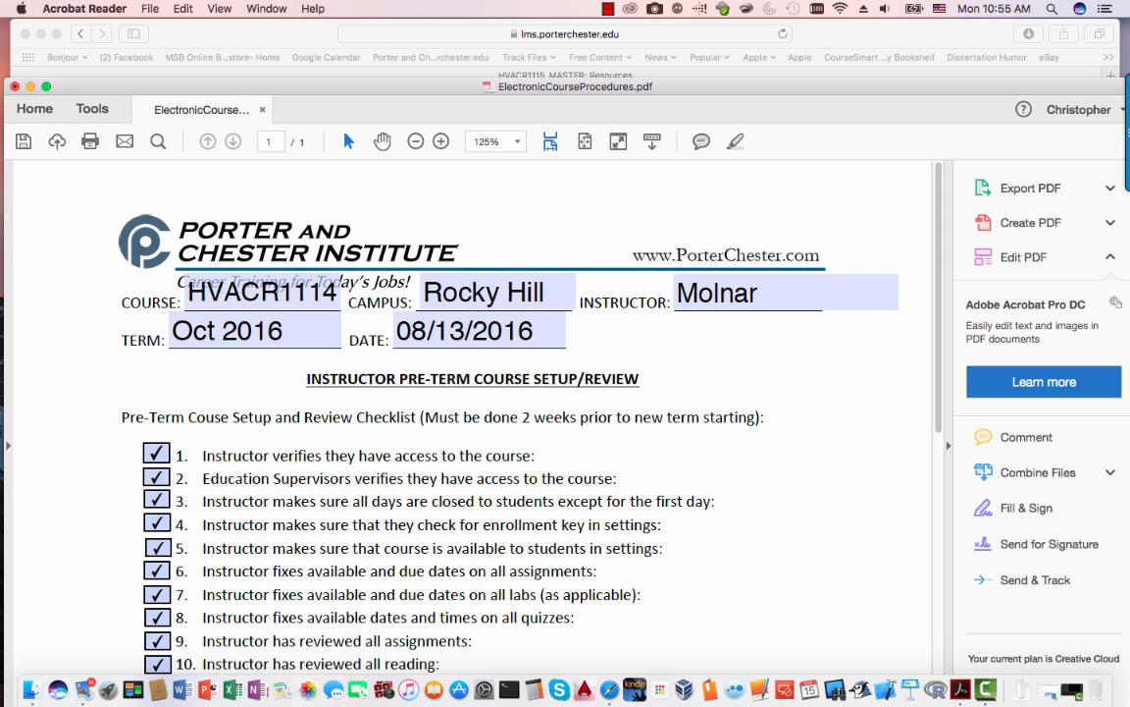
- Go back to the HVACR1115_MASTER course home page in Safari and turn editing off
{"action": "key", "text": "super+Tab"}
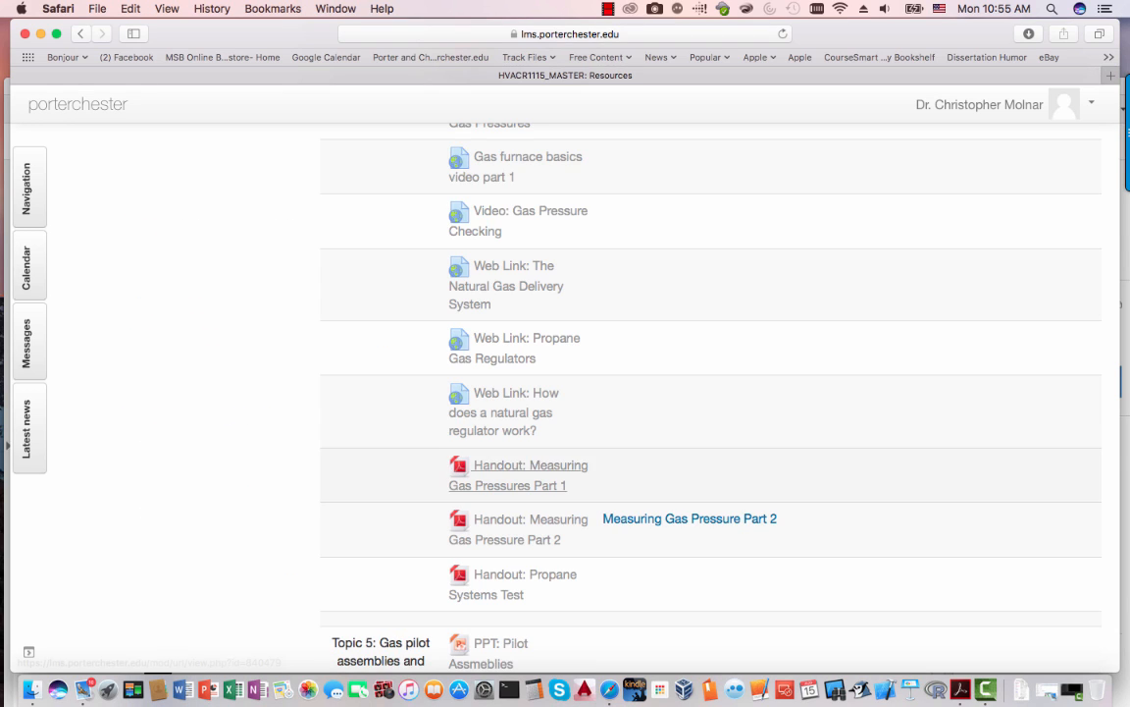
{"action": "scroll", "coordinate": [517, 473], "scroll_direction": "up", "scroll_amount": 20}
{"action": "scroll", "coordinate": [510, 245], "scroll_direction": "up", "scroll_amount": 12}
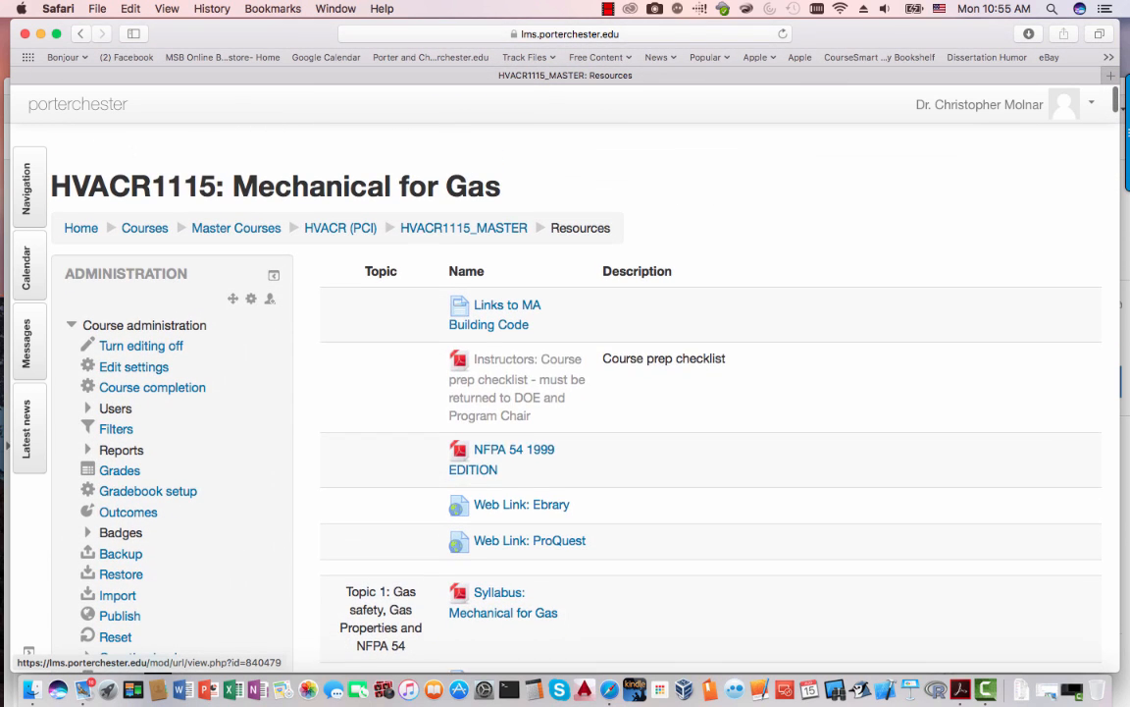
{"action": "left_click", "coordinate": [463, 228]}
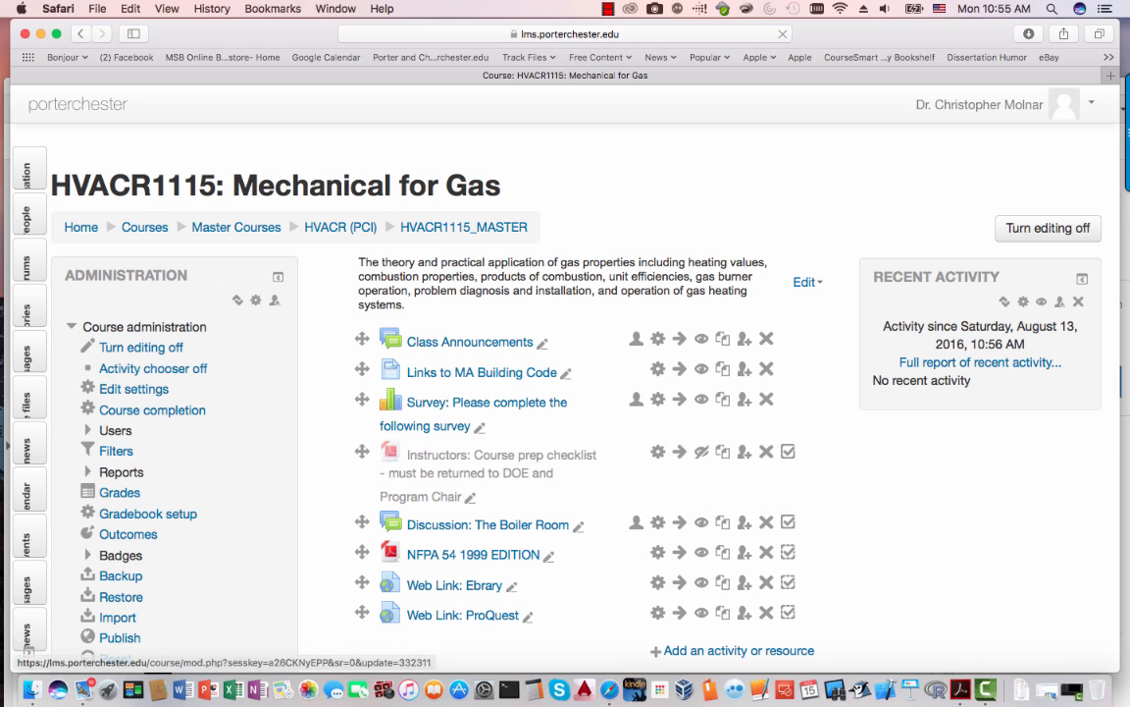
{"action": "left_click", "coordinate": [142, 348]}
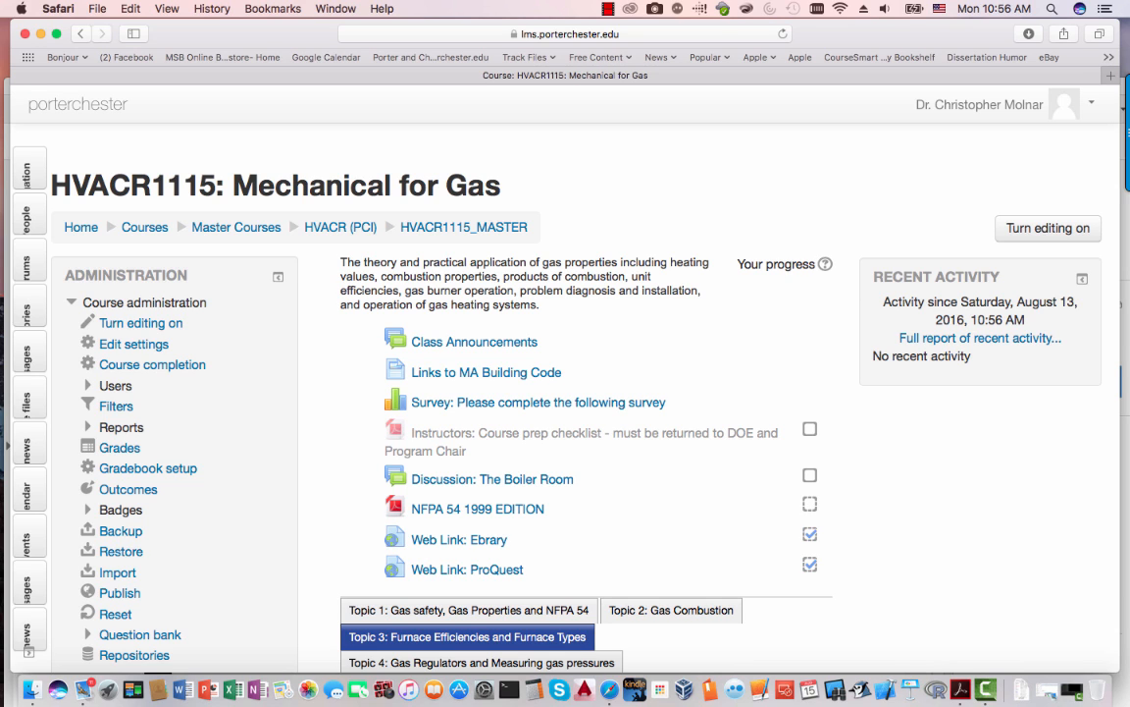
{"action": "left_click", "coordinate": [608, 9]}
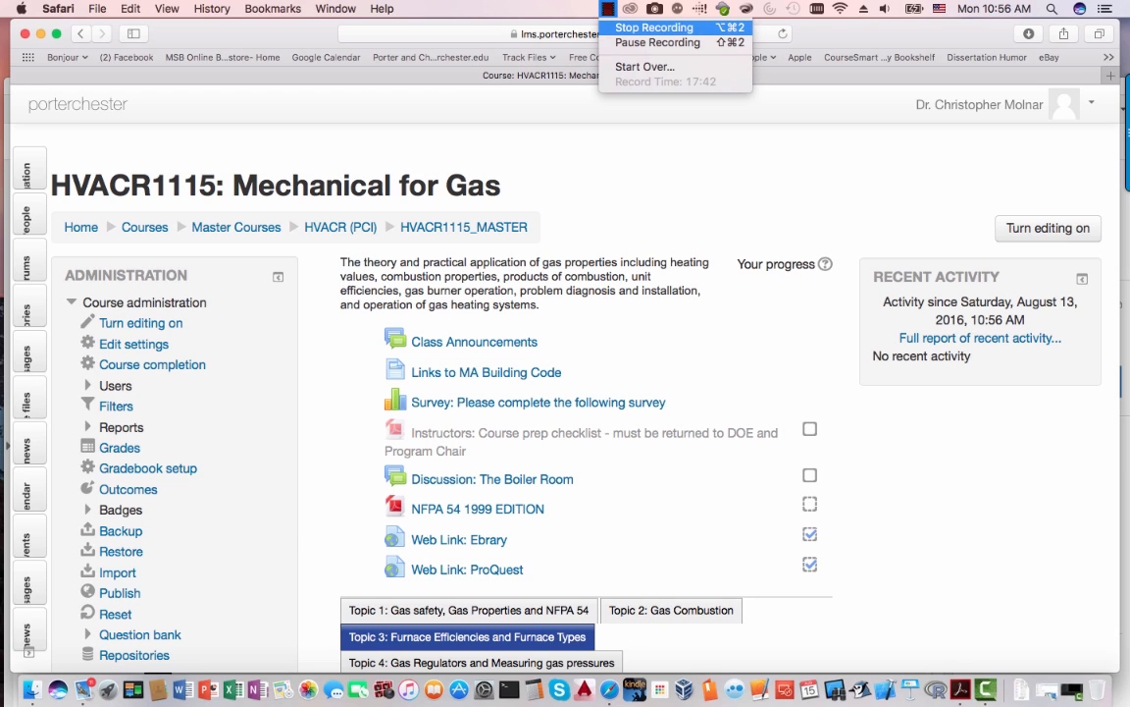